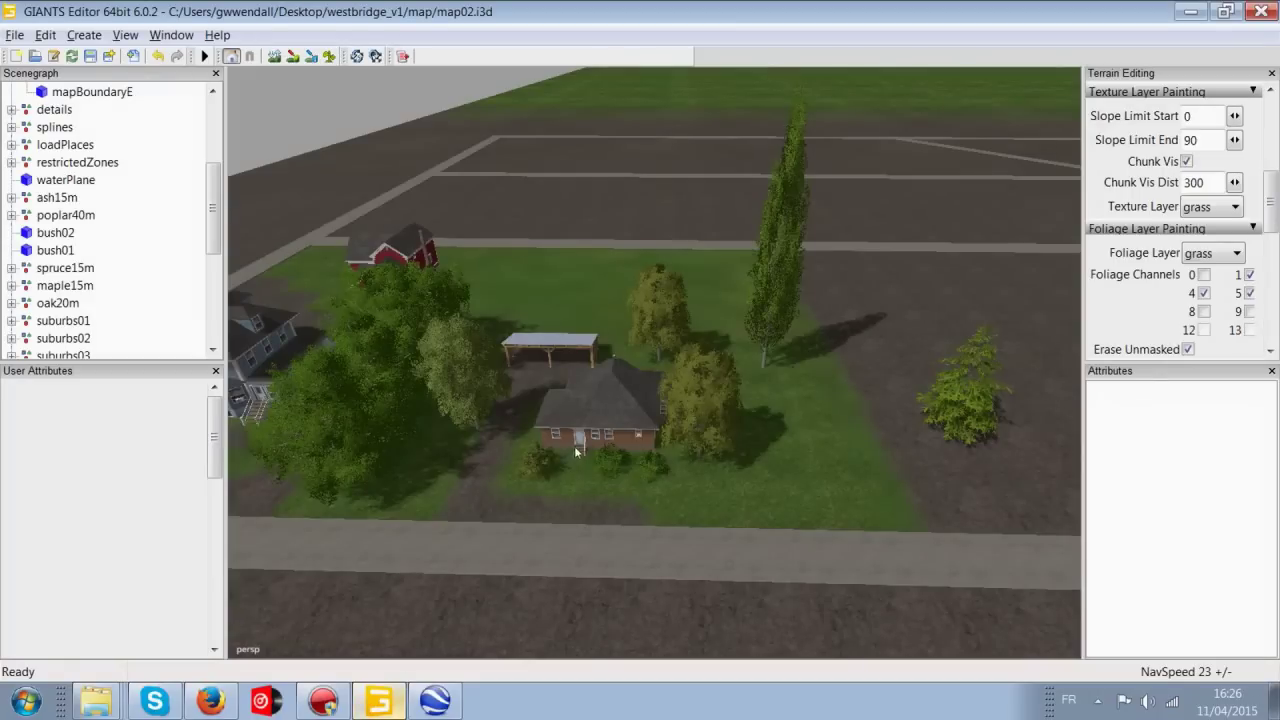
left_click_drag(575, 447, 543, 428, "alt")
right_click_drag(543, 428, 705, 341, "alt")
middle_click_drag(705, 341, 527, 306, "alt")
left_click_drag(541, 310, 486, 371, "alt")
middle_click_drag(487, 378, 446, 351)
left_click(330, 57)
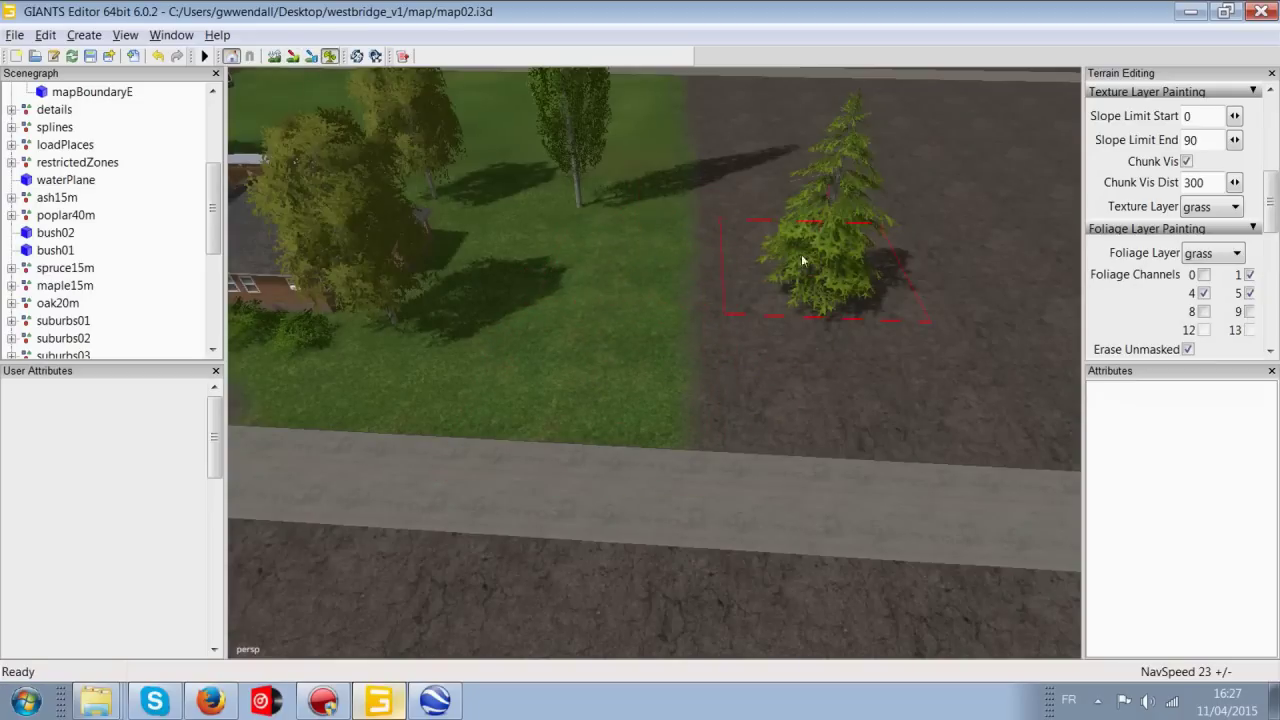
left_click(330, 57)
- Move the spruce on the bare ground back toward the far road, to about X 871, Z 819
left_click_drag(518, 134, 710, 180, "alt")
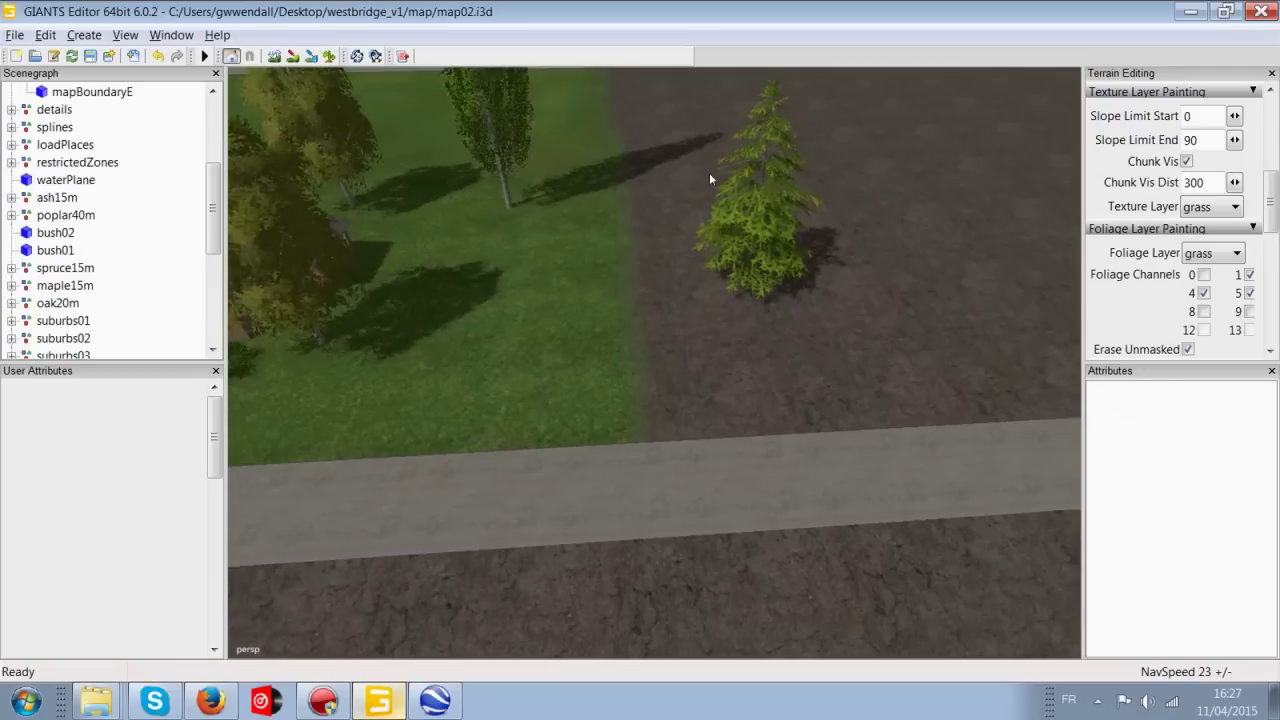
left_click(758, 207)
scroll(758, 190, "down", 5)
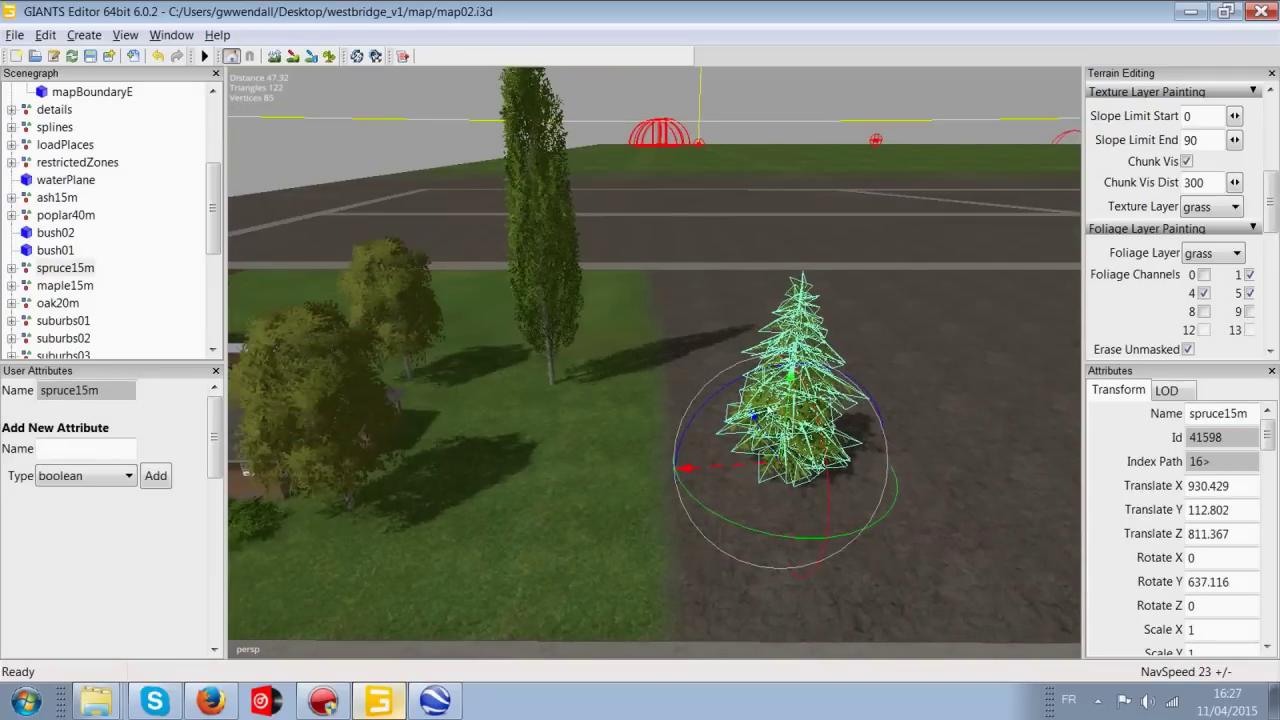
left_click_drag(763, 436, 671, 271)
left_click_drag(610, 306, 414, 328, "alt")
middle_click_drag(414, 328, 478, 331, "alt")
scroll(650, 287, "up", 5)
right_click_drag(476, 325, 626, 343)
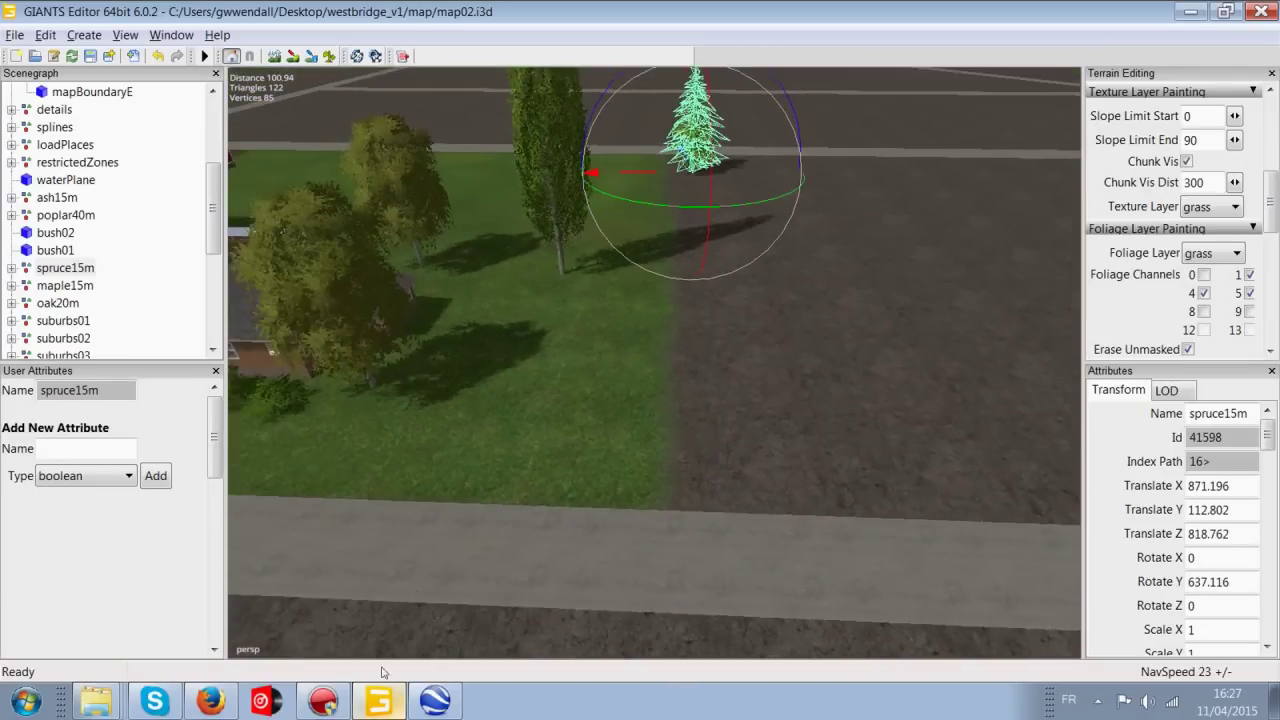
left_click(388, 700)
left_click(388, 700)
left_click(388, 700)
left_click_drag(681, 8, 1279, 12)
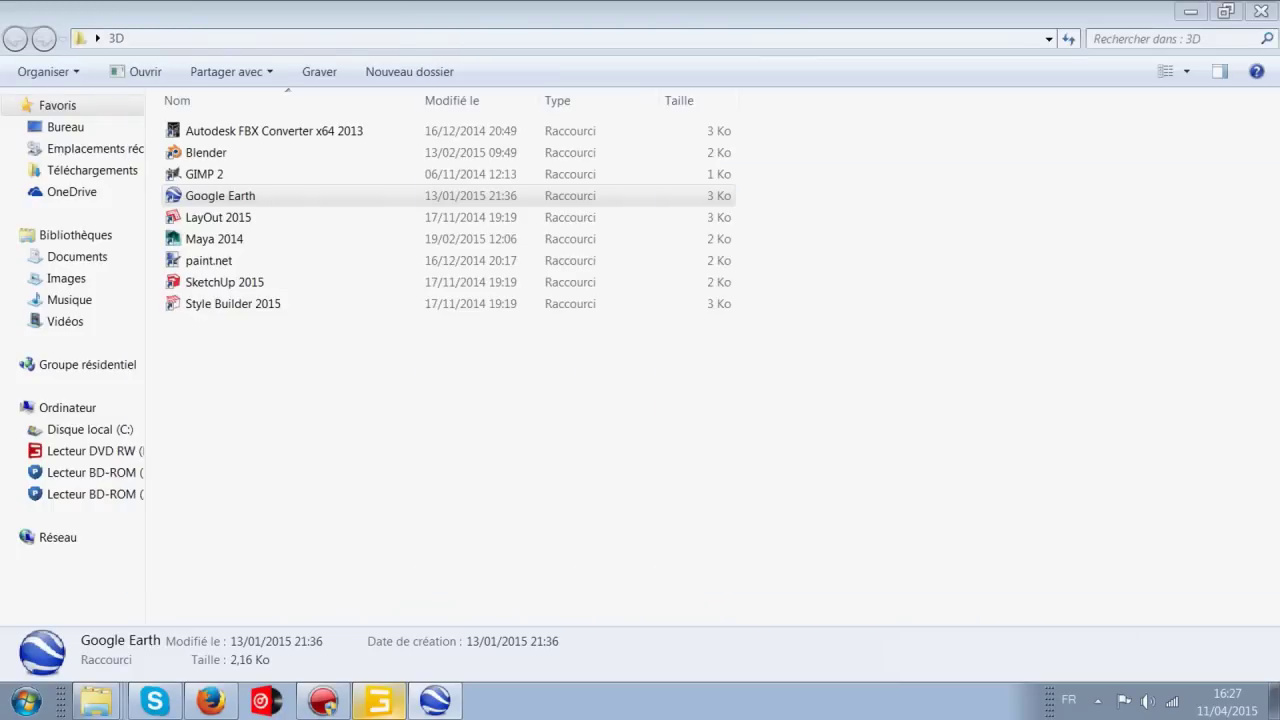
left_click(379, 700)
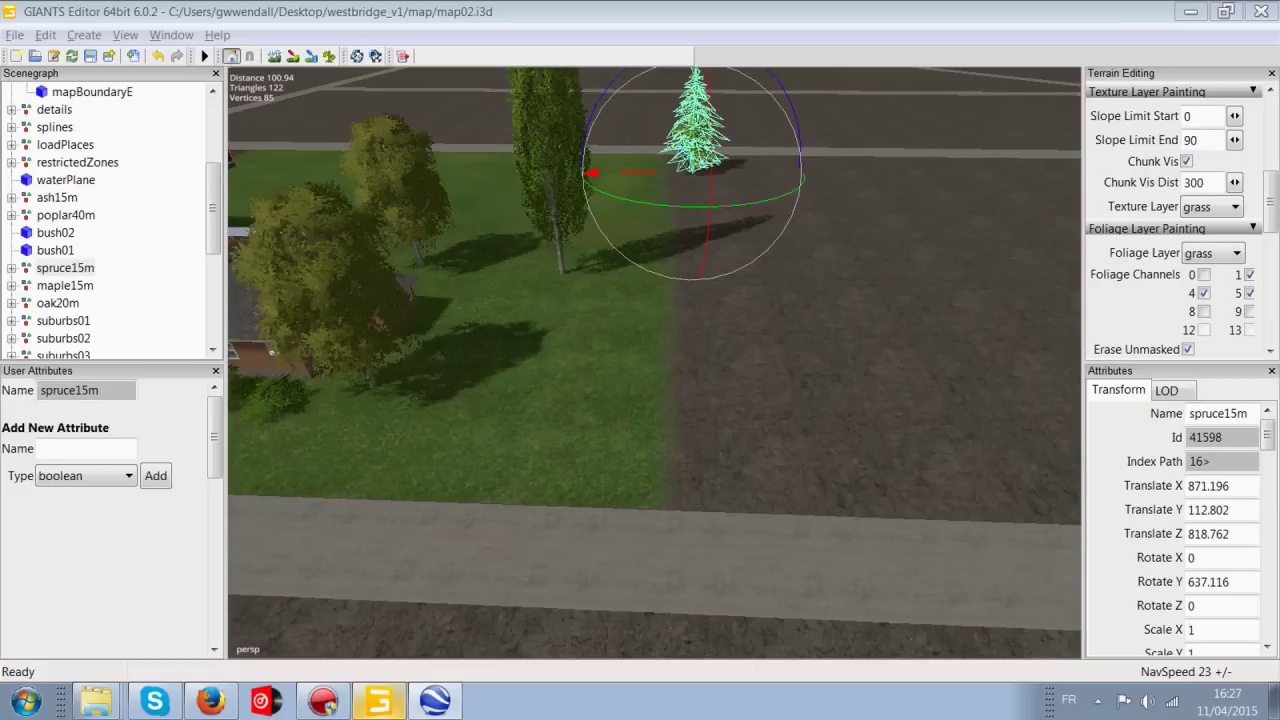
- Paint a strip of grass texture from the lawn beside the poplar out across the bare ground
left_click_drag(412, 368, 402, 410, "alt")
left_click(329, 56)
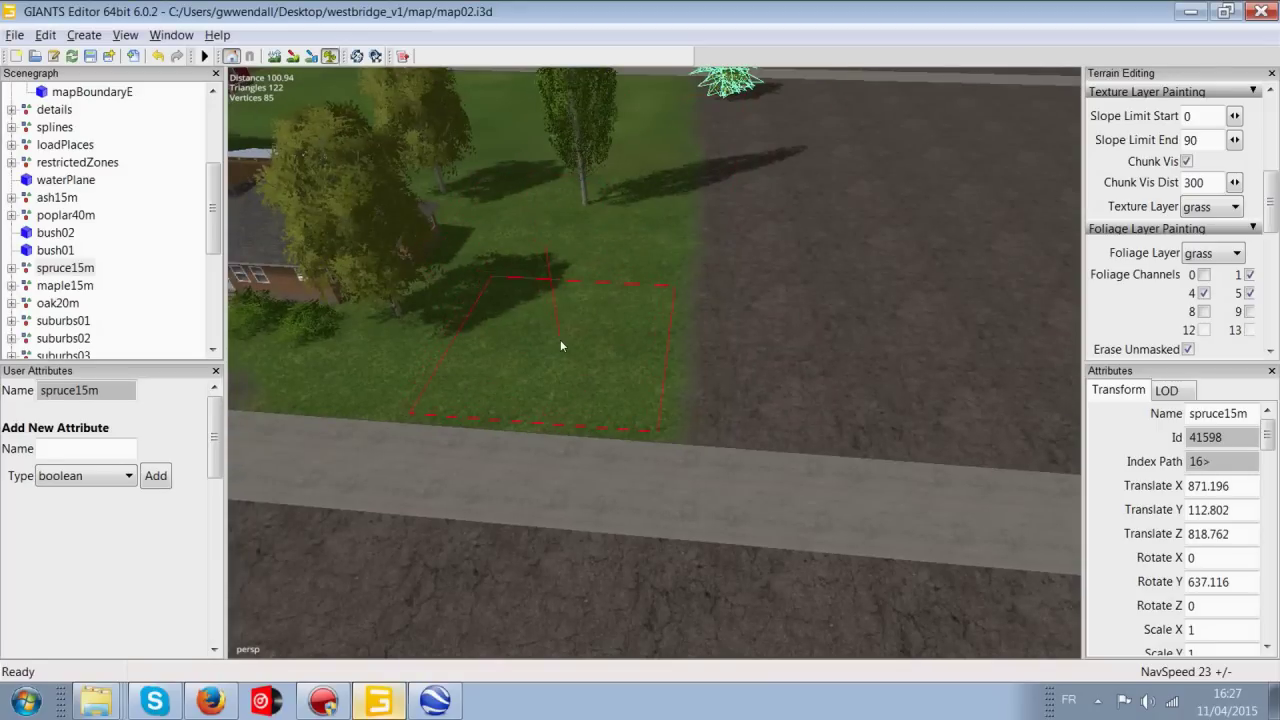
middle_click_drag(606, 246, 601, 227, "alt")
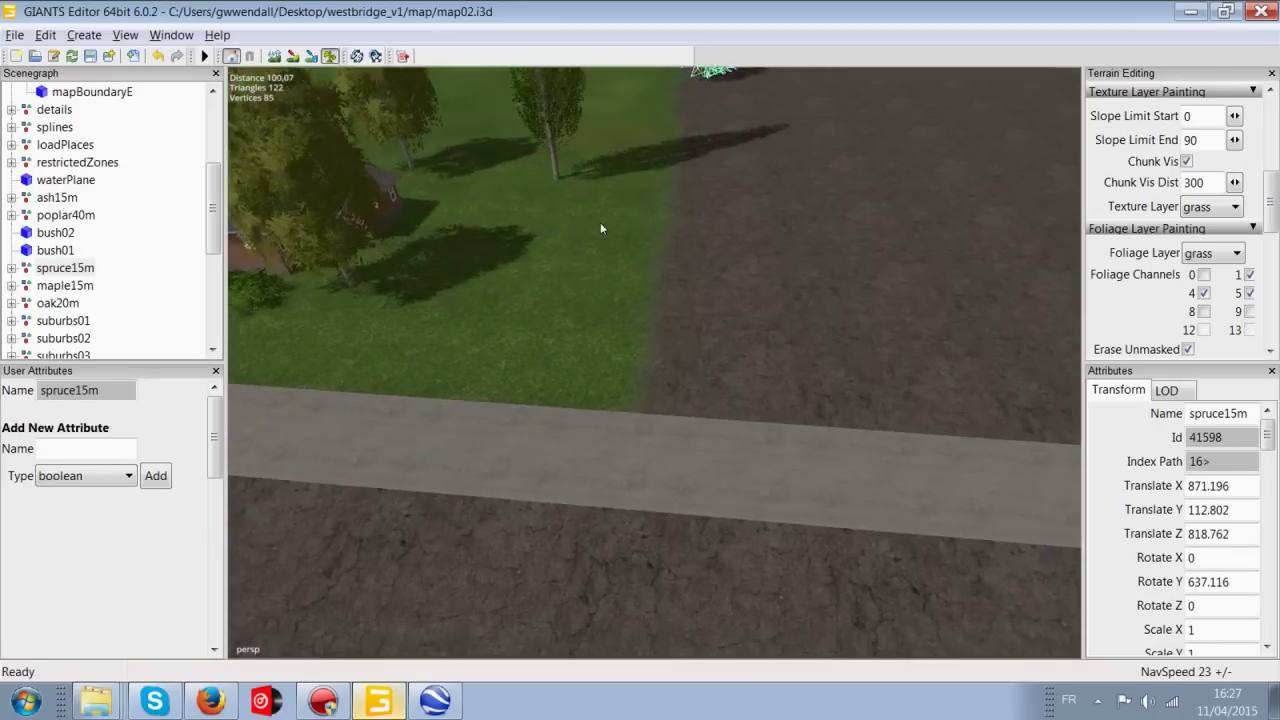
middle_click_drag(671, 204, 637, 257, "alt")
left_click(292, 60)
middle_click_drag(645, 209, 638, 328, "alt")
left_click_drag(638, 328, 661, 394, "alt")
scroll(650, 350, "down", 3)
left_click_drag(615, 258, 878, 263)
middle_click_drag(650, 266, 586, 261, "alt")
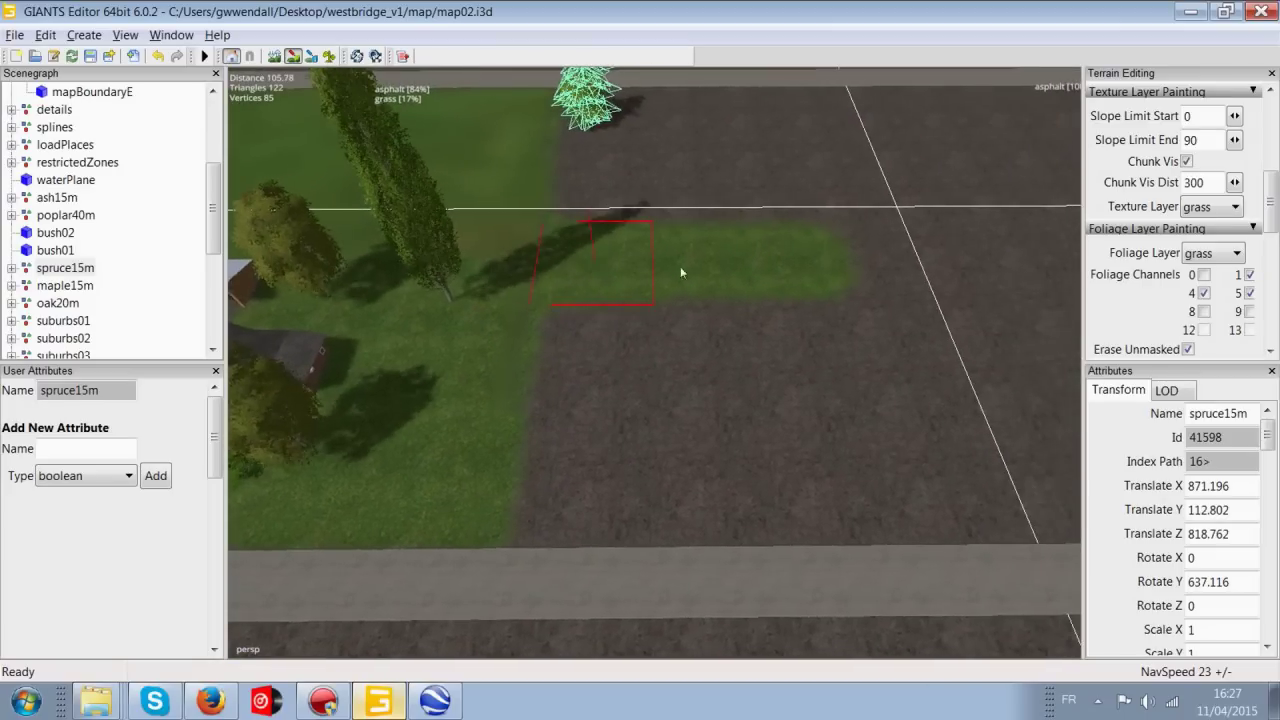
- Extend the grass strip further across the bare ground toward the side road
key("alt+Tab")
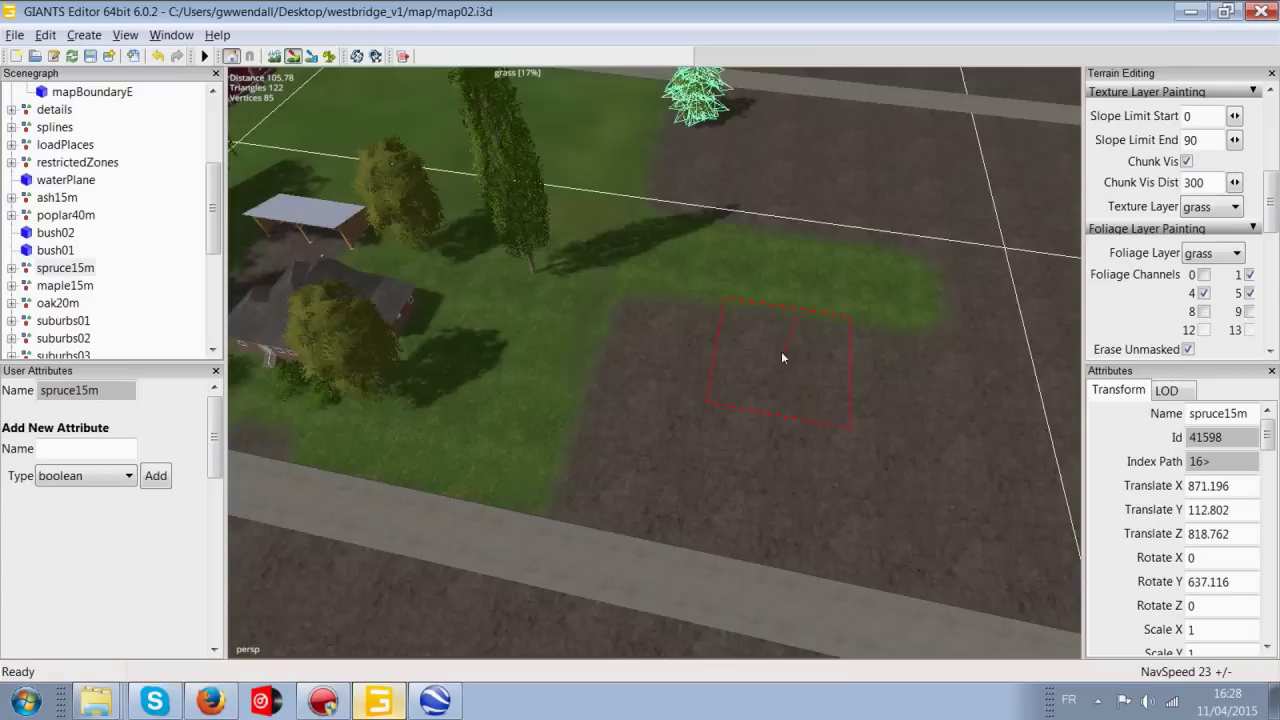
left_click_drag(781, 351, 729, 308, "alt")
mouse_move(929, 272)
right_mouse_down()
mouse_move(593, 260)
mouse_move(635, 262)
right_mouse_up()
left_click_drag(635, 262, 866, 300)
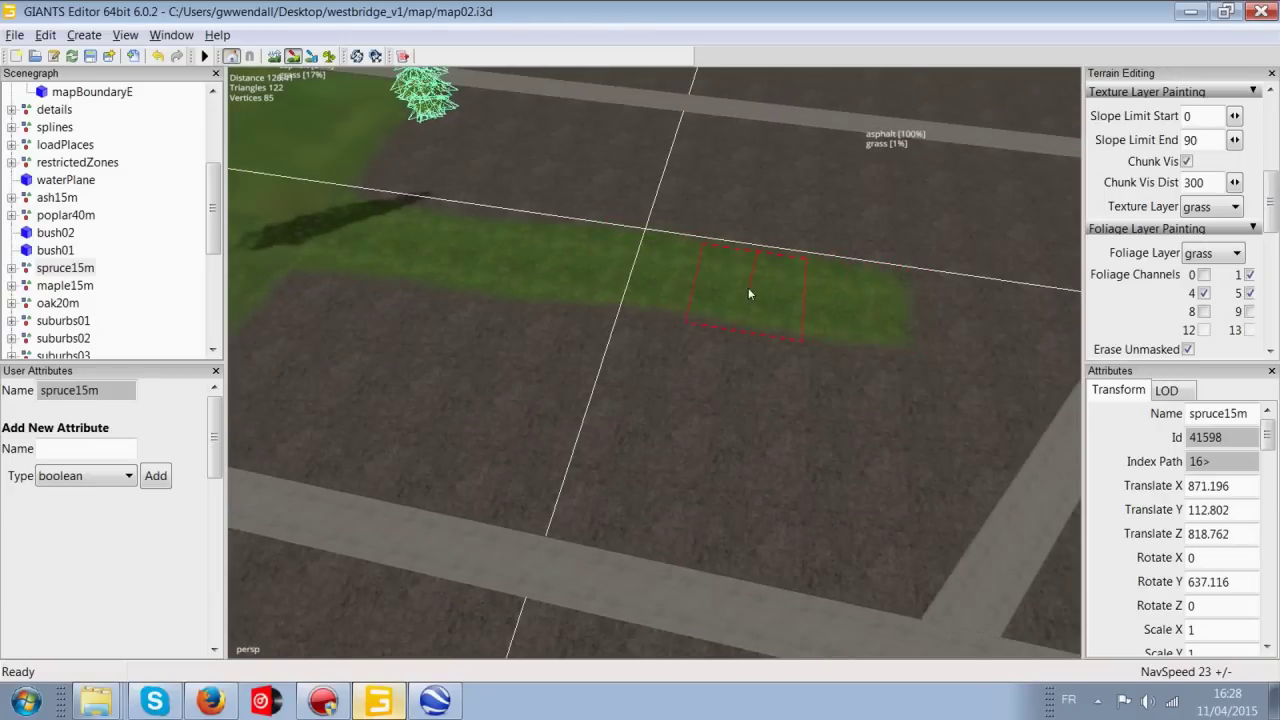
- Fill the ground between the end of the grass strip and the side road with grass texture
mouse_move(812, 406)
left_mouse_down()
mouse_move(794, 567)
mouse_move(873, 360)
left_mouse_up()
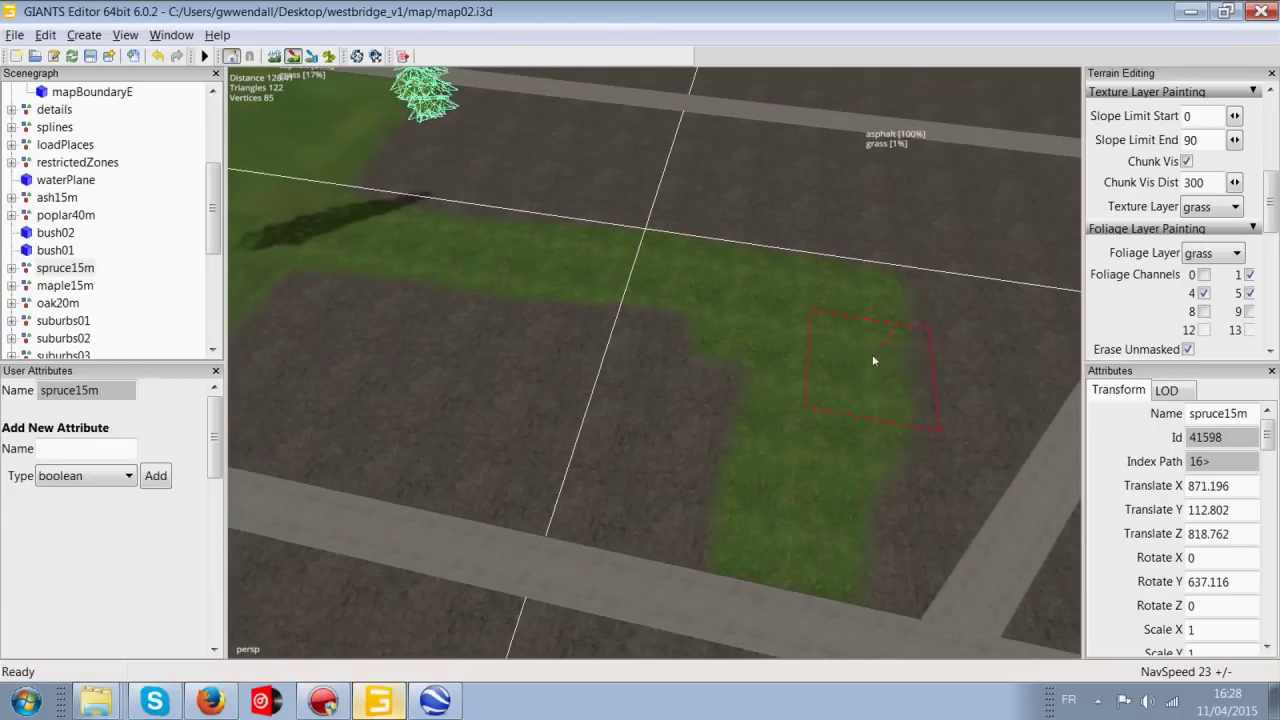
left_click_drag(941, 327, 992, 336)
mouse_move(992, 336)
left_mouse_down("alt")
mouse_move(934, 358)
mouse_move(870, 335)
mouse_move(831, 451)
mouse_move(846, 341)
left_mouse_up("alt")
left_click_drag(808, 456, 853, 490)
middle_click_drag(790, 495, 656, 575, "alt")
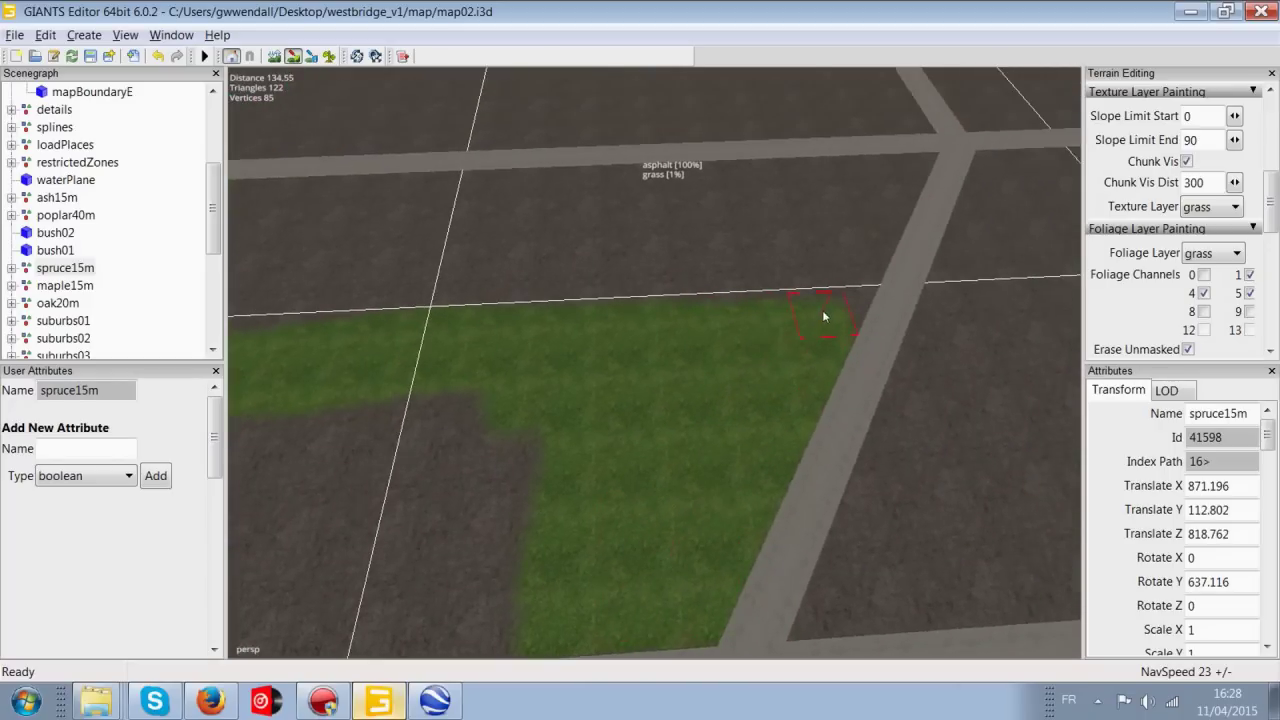
- Paint grass texture over the bare band along the far road, from the side road to the spruce
right_click_drag(874, 310, 600, 316)
scroll(600, 316, "down", 3)
left_click_drag(649, 335, 621, 342, "alt")
mouse_move(621, 343)
right_mouse_down()
mouse_move(586, 300)
mouse_move(666, 226)
right_mouse_up()
mouse_move(686, 138)
left_mouse_down()
mouse_move(701, 448)
mouse_move(724, 549)
left_mouse_up()
mouse_move(722, 543)
right_mouse_down()
mouse_move(771, 543)
mouse_move(722, 504)
right_mouse_up()
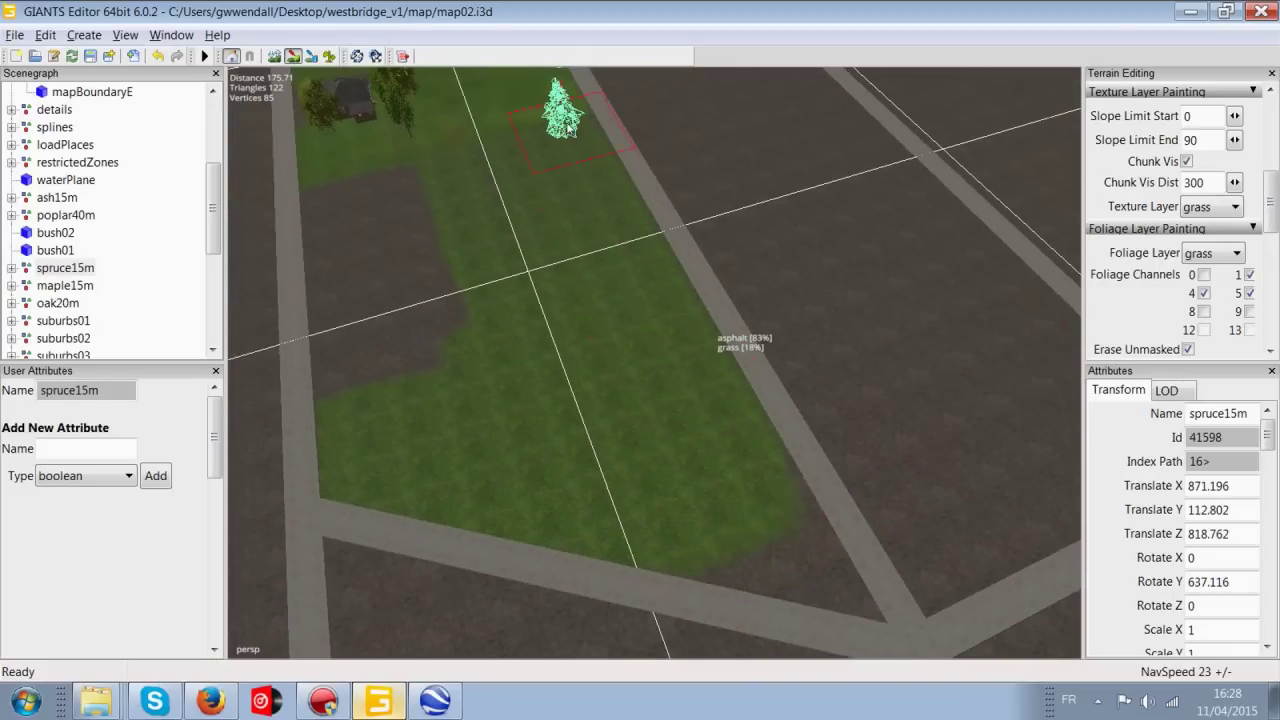
- Fill the remaining bare corner at the road junction with grass texture
mouse_move(732, 450)
left_mouse_down()
mouse_move(761, 520)
mouse_move(773, 519)
left_mouse_up()
middle_click_drag(770, 508, 713, 178, "alt")
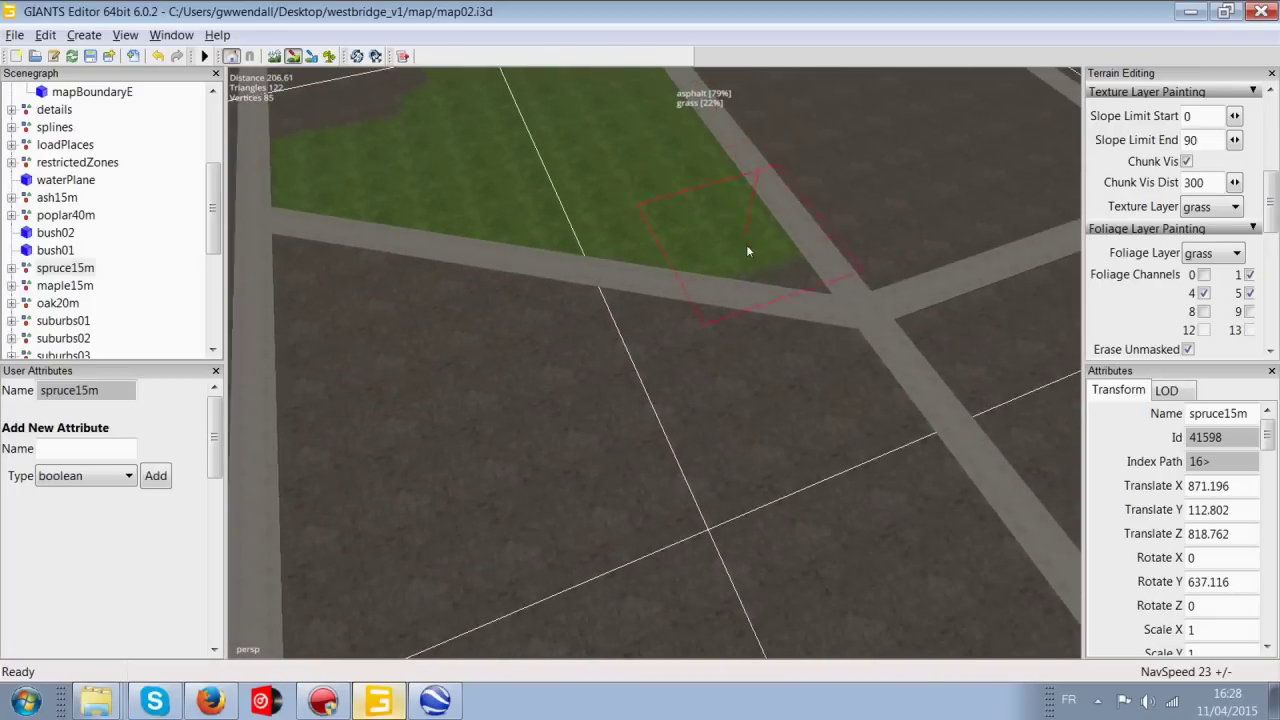
scroll(906, 198, "up", 5)
middle_click_drag(906, 198, 765, 274, "alt")
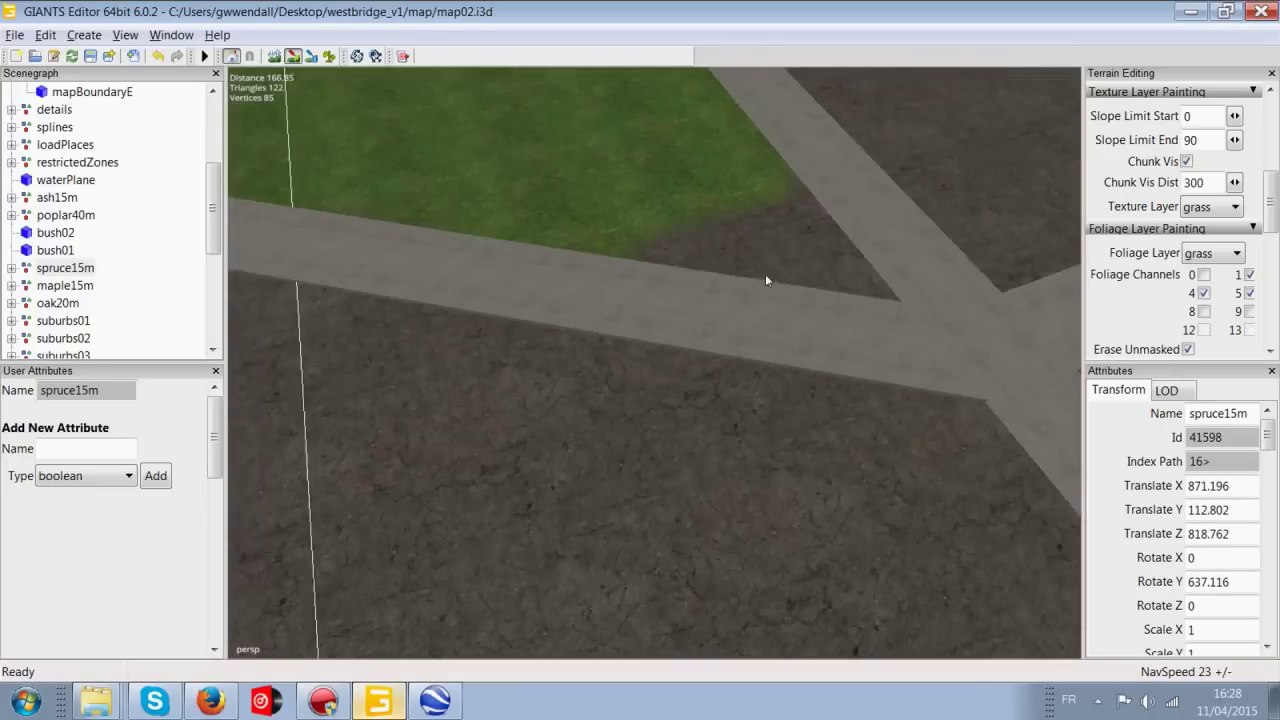
scroll(770, 268, "up", 3)
left_click_drag(654, 217, 846, 258)
scroll(678, 291, "down", 5)
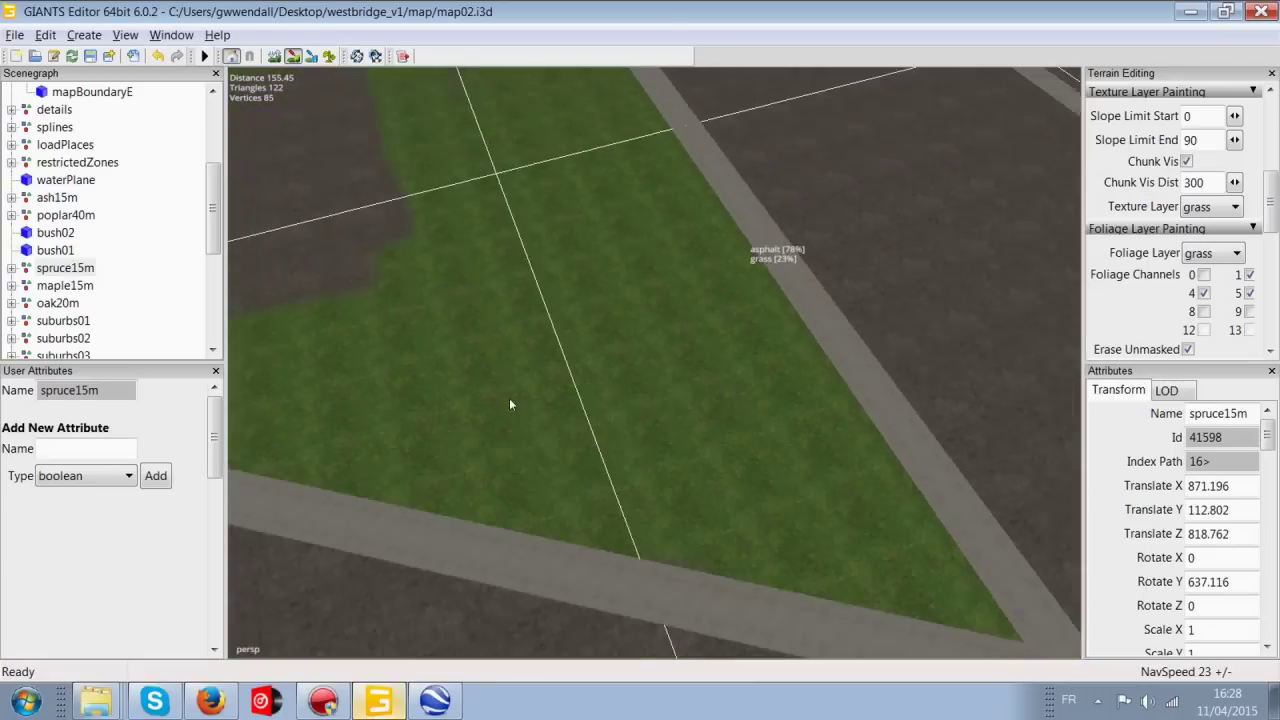
- Paint a small patch of grass texture inside the corner of the remaining bare plot
middle_click_drag(509, 398, 829, 466, "alt")
mouse_move(719, 516)
right_mouse_down()
mouse_move(727, 416)
mouse_move(734, 457)
mouse_move(988, 371)
mouse_move(630, 374)
mouse_move(705, 342)
mouse_move(673, 300)
right_mouse_up()
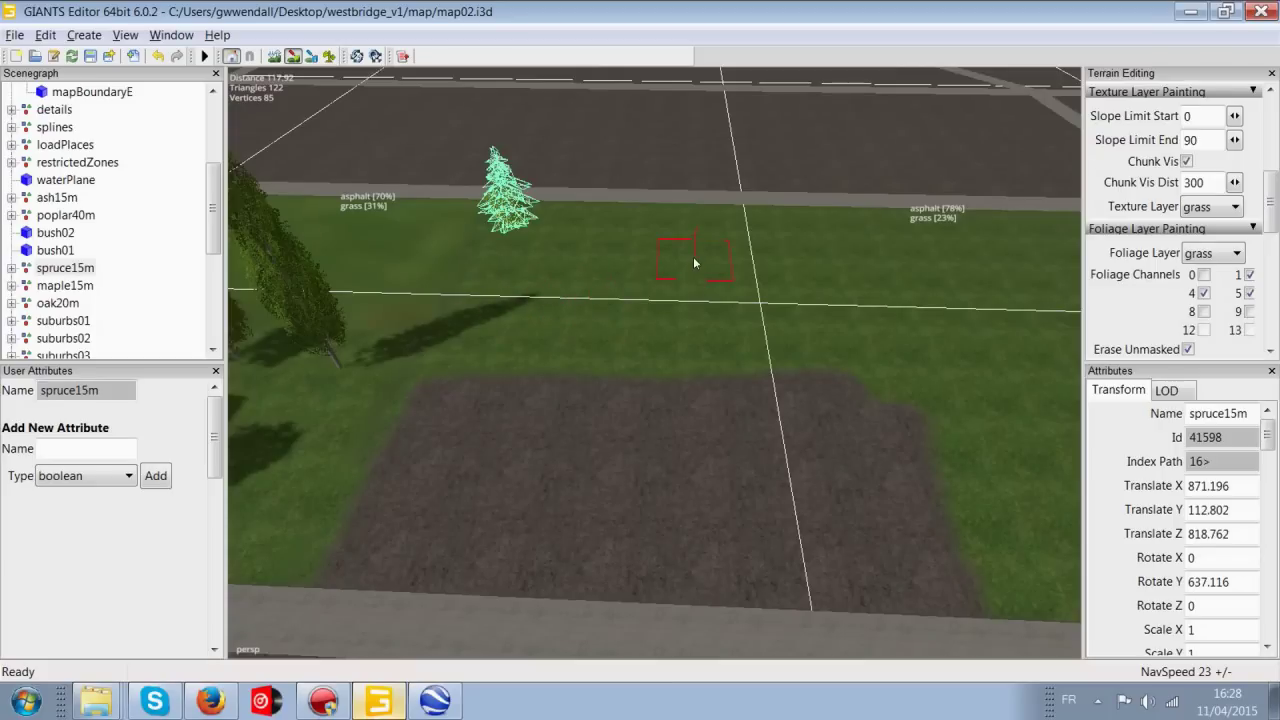
right_click_drag(701, 251, 320, 68)
left_click(295, 55)
mouse_move(652, 297)
left_mouse_down("alt")
mouse_move(702, 297)
mouse_move(665, 287)
left_mouse_up("alt")
right_click_drag(664, 289, 358, 184)
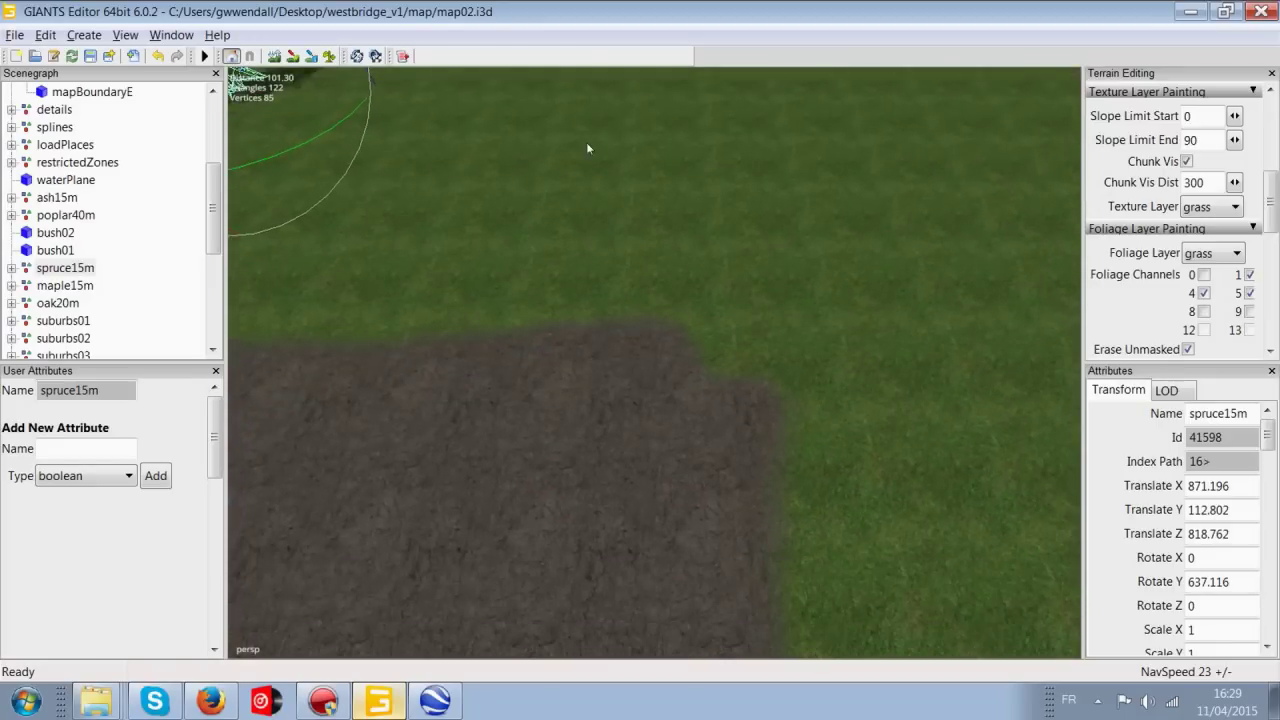
left_click(292, 56)
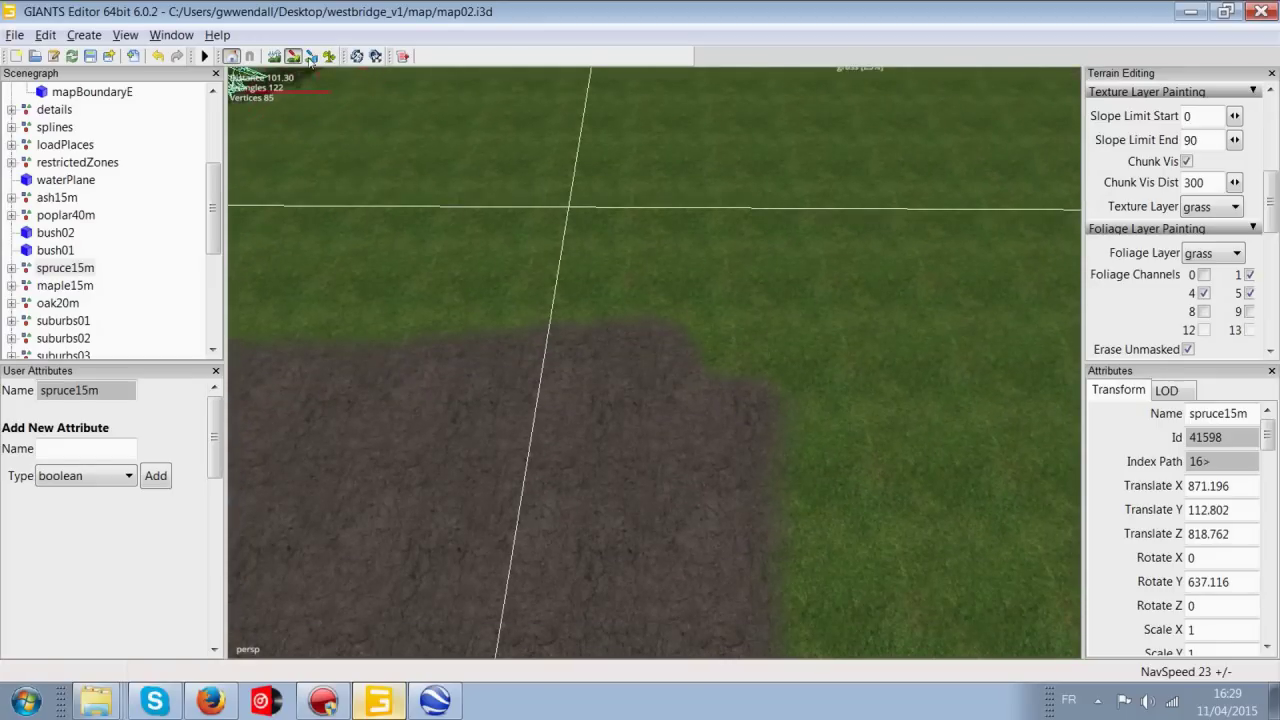
left_click_drag(667, 410, 670, 404)
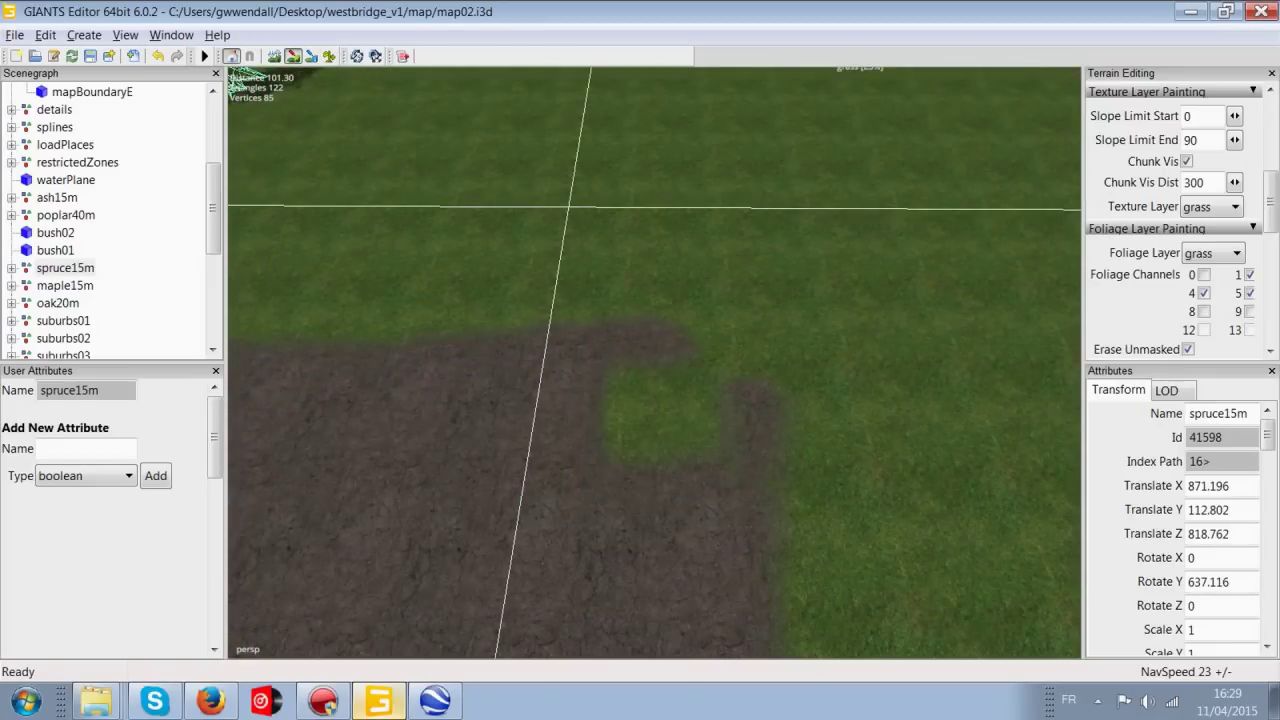
- Set the texture layer to asphalt and paint over the grass patch, squaring off the plot's corner
left_click(1228, 208)
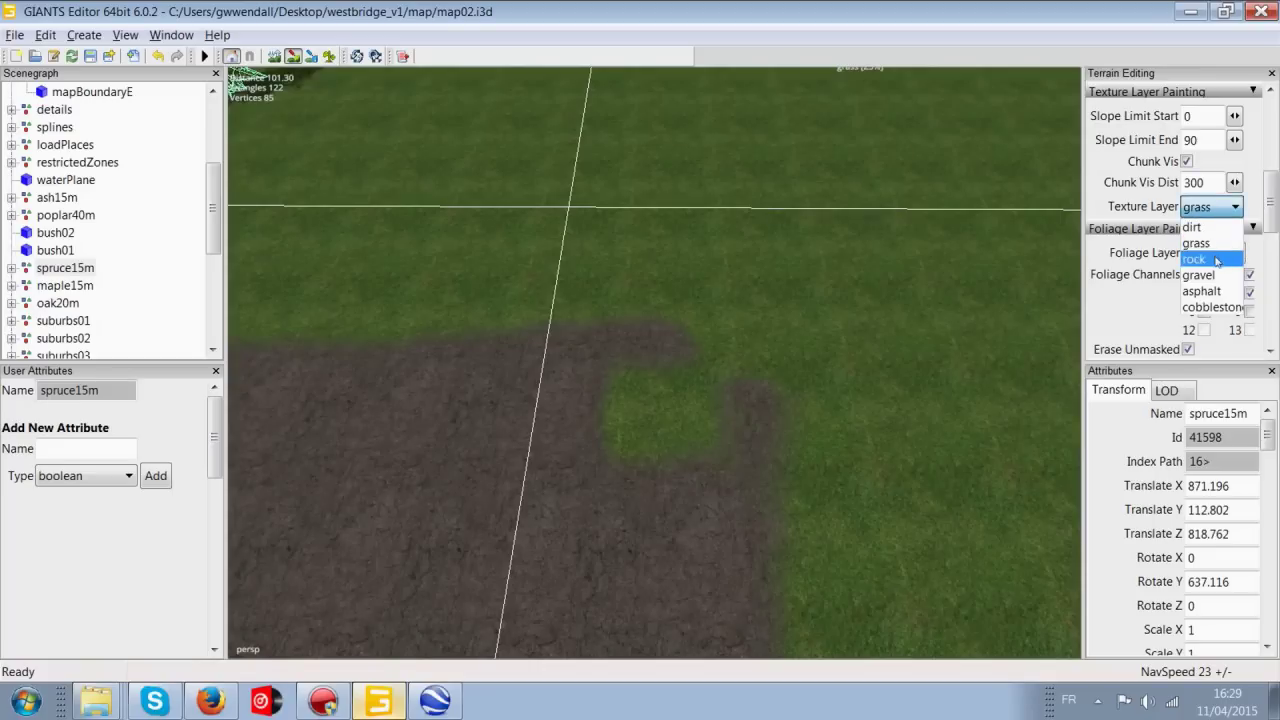
left_click(1218, 293)
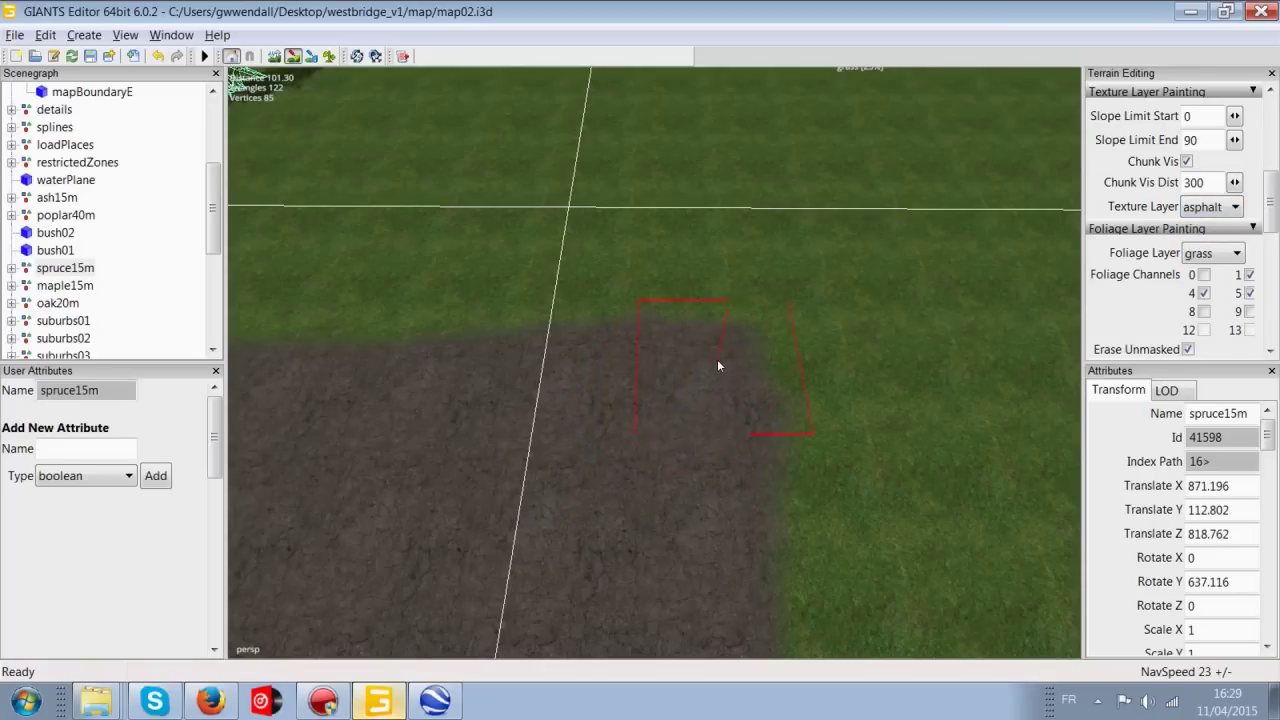
scroll(713, 362, "down", 3)
middle_click_drag(644, 406, 705, 275, "alt")
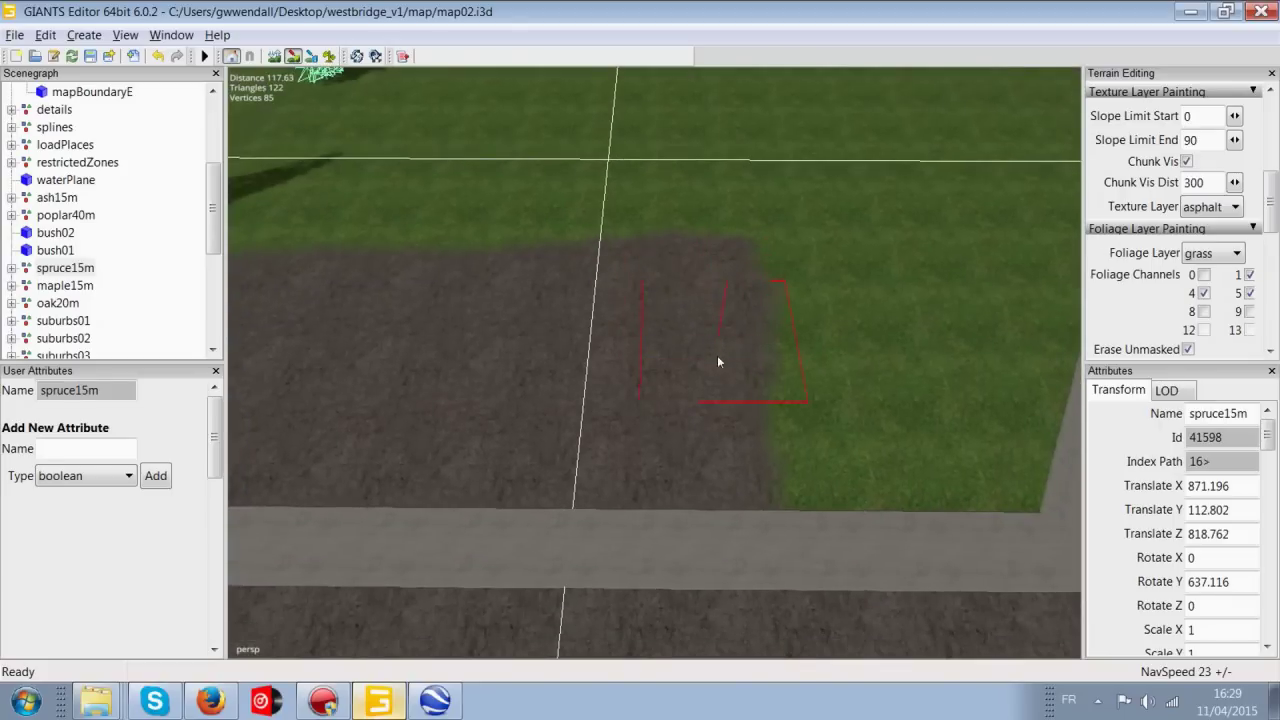
middle_click_drag(714, 447, 718, 450, "alt")
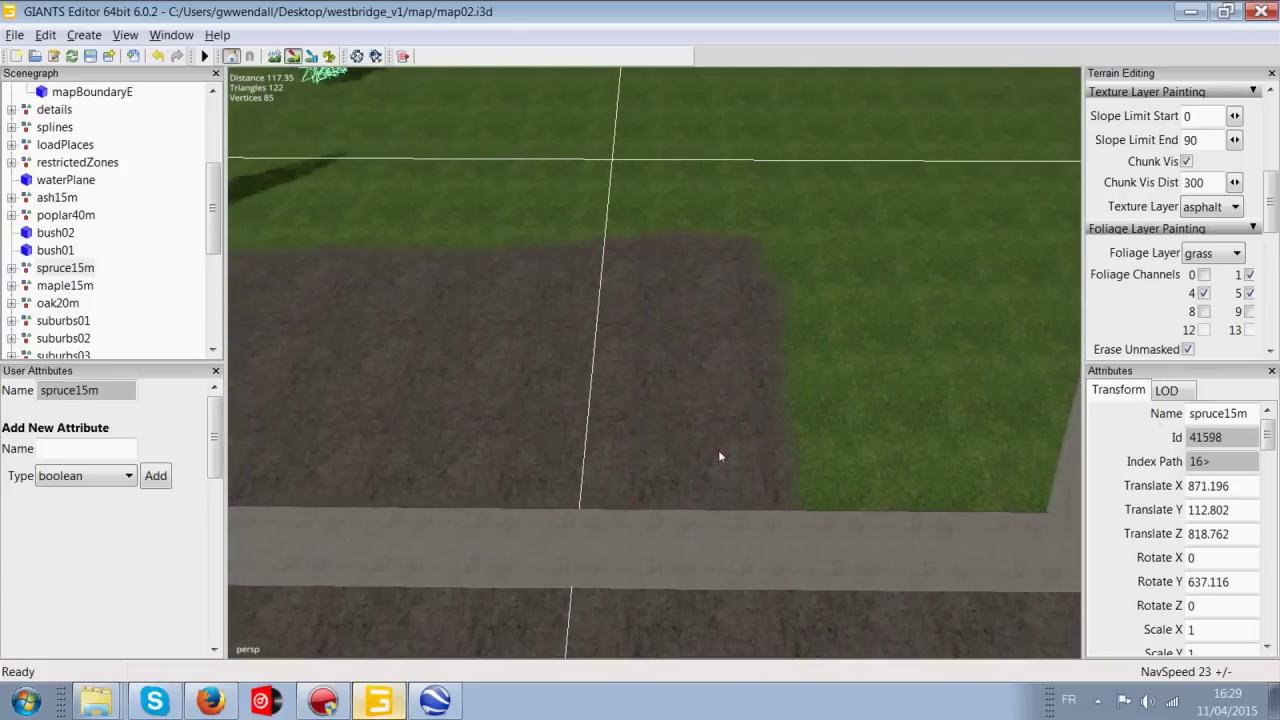
- Inspect the edges of the painted plot and the neighbouring house yard
left_click(322, 702)
middle_click_drag(574, 340, 589, 413, "alt")
scroll(665, 272, "up", 3)
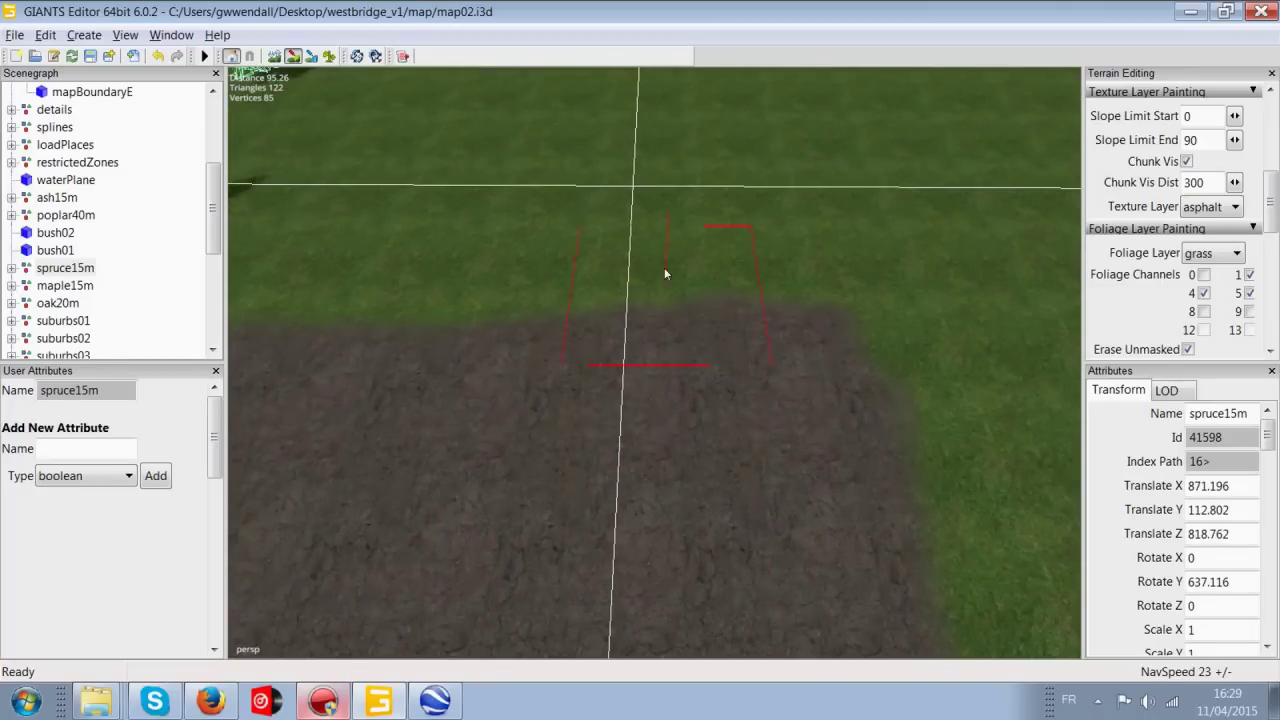
scroll(686, 273, "down", 1)
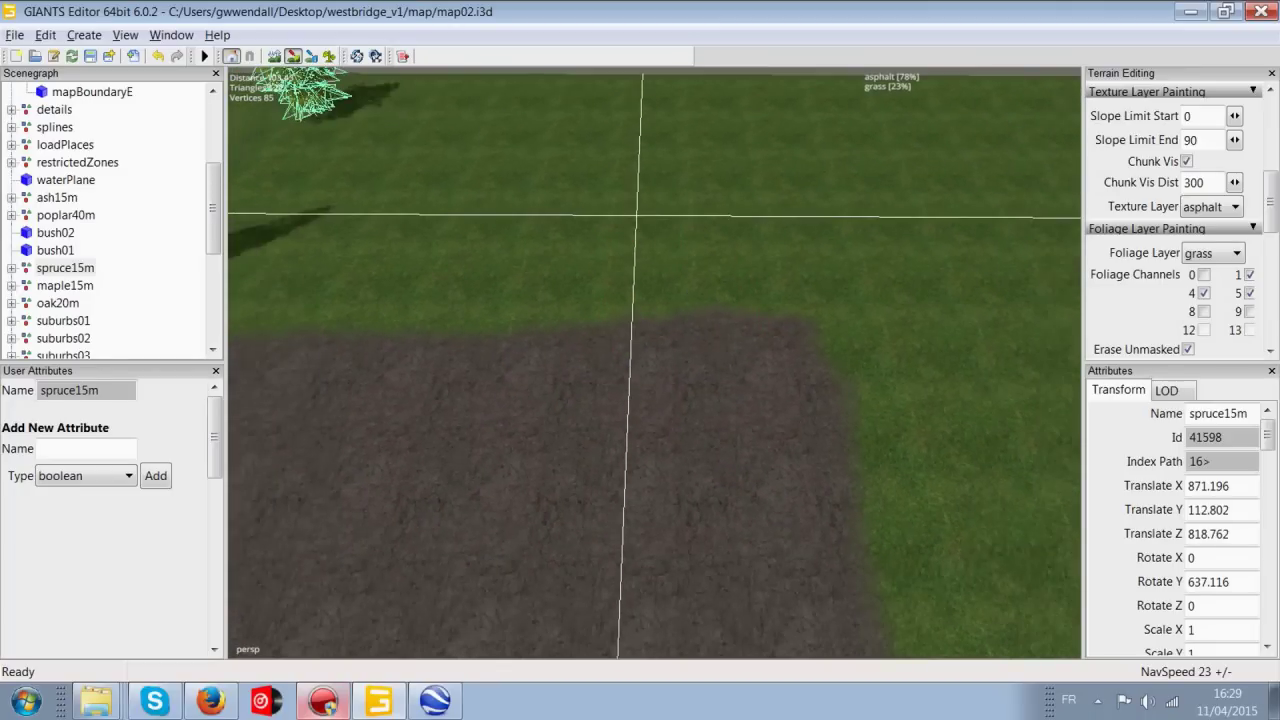
mouse_move(588, 357)
middle_mouse_down()
mouse_move(799, 304)
mouse_move(862, 302)
middle_mouse_up()
scroll(800, 317, "down", 3)
middle_click_drag(717, 328, 490, 352, "alt")
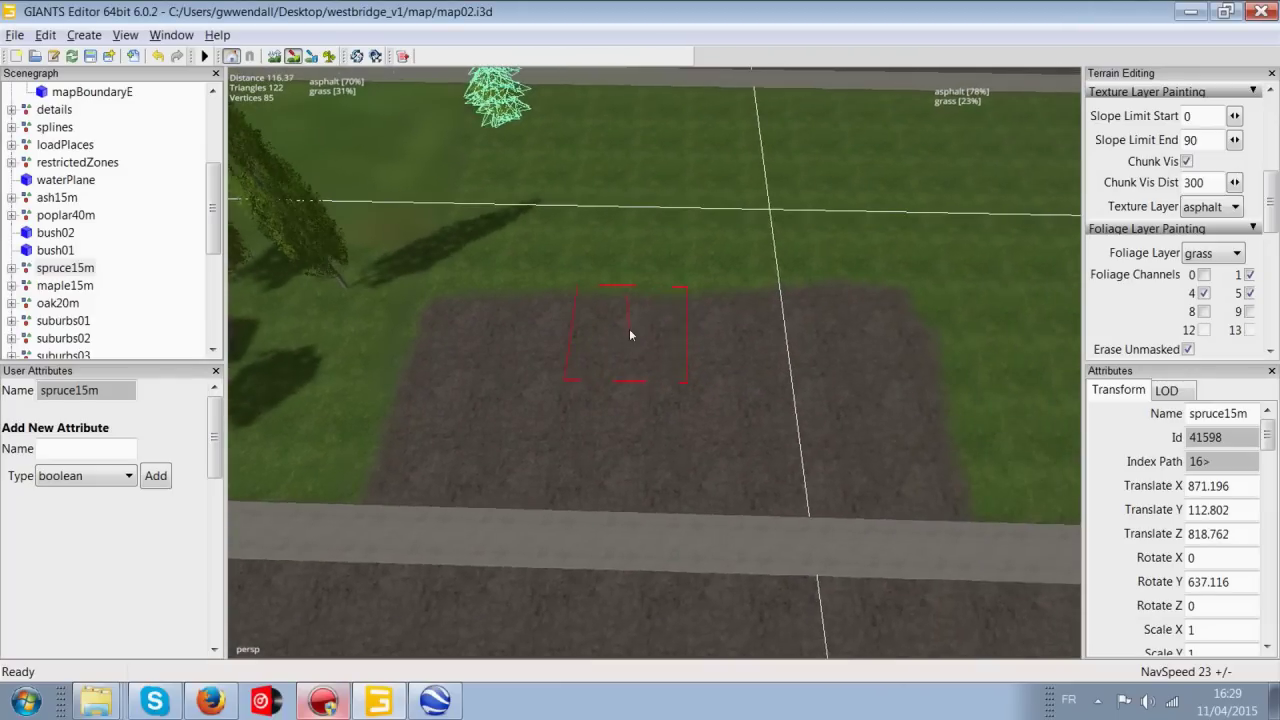
mouse_move(556, 336)
left_mouse_down("alt")
mouse_move(451, 312)
mouse_move(503, 303)
mouse_move(520, 400)
left_mouse_up("alt")
scroll(663, 285, "up", 5)
mouse_move(684, 283)
left_mouse_down("alt")
mouse_move(659, 378)
mouse_move(769, 366)
left_mouse_up("alt")
middle_click_drag(769, 366, 829, 300, "alt")
mouse_move(826, 294)
right_mouse_down()
mouse_move(748, 367)
mouse_move(800, 314)
mouse_move(790, 320)
right_mouse_up()
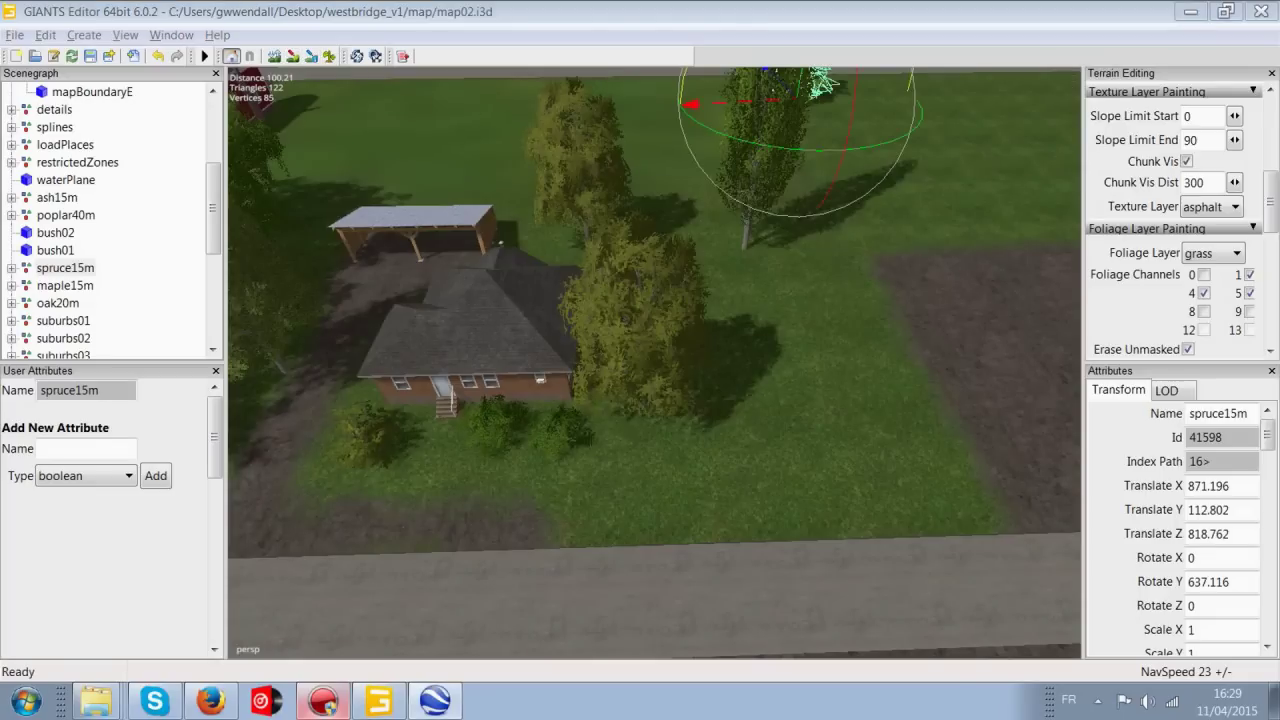
- Move the ash tree behind the house away from the carport and closer to the poplar
left_click_drag(660, 350, 755, 376, "alt")
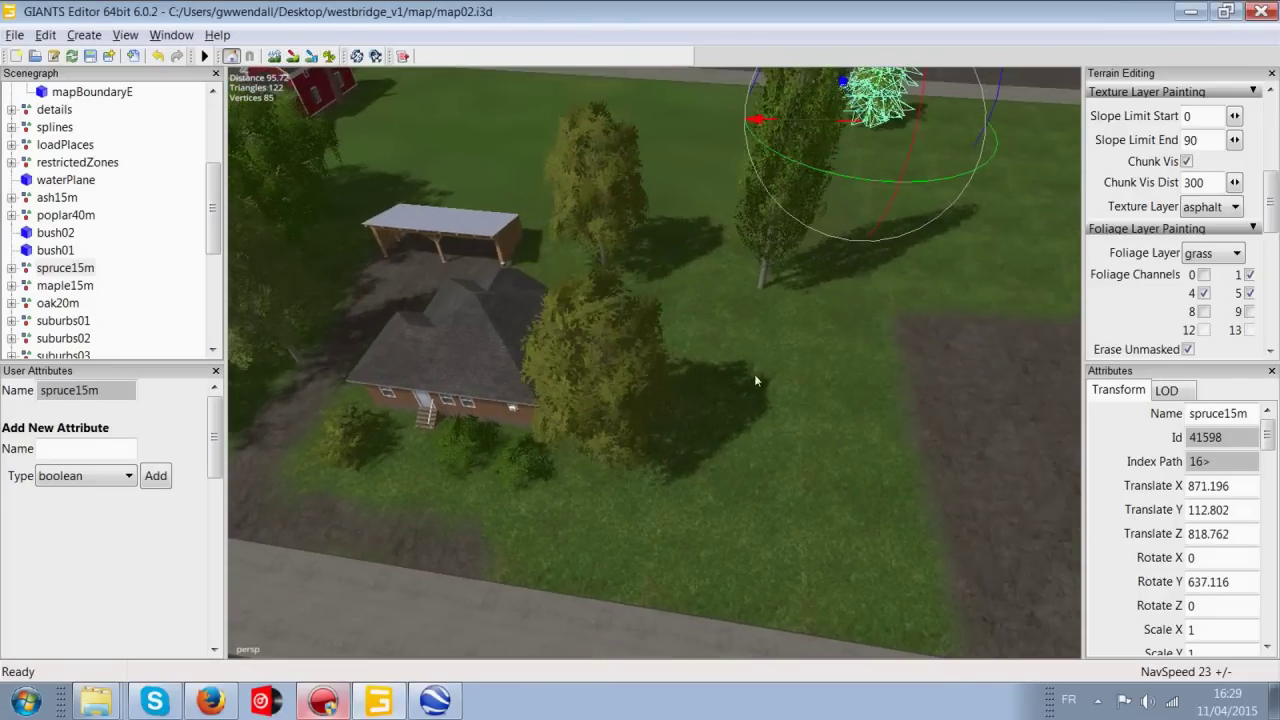
left_click(601, 230)
left_click_drag(515, 267, 624, 267)
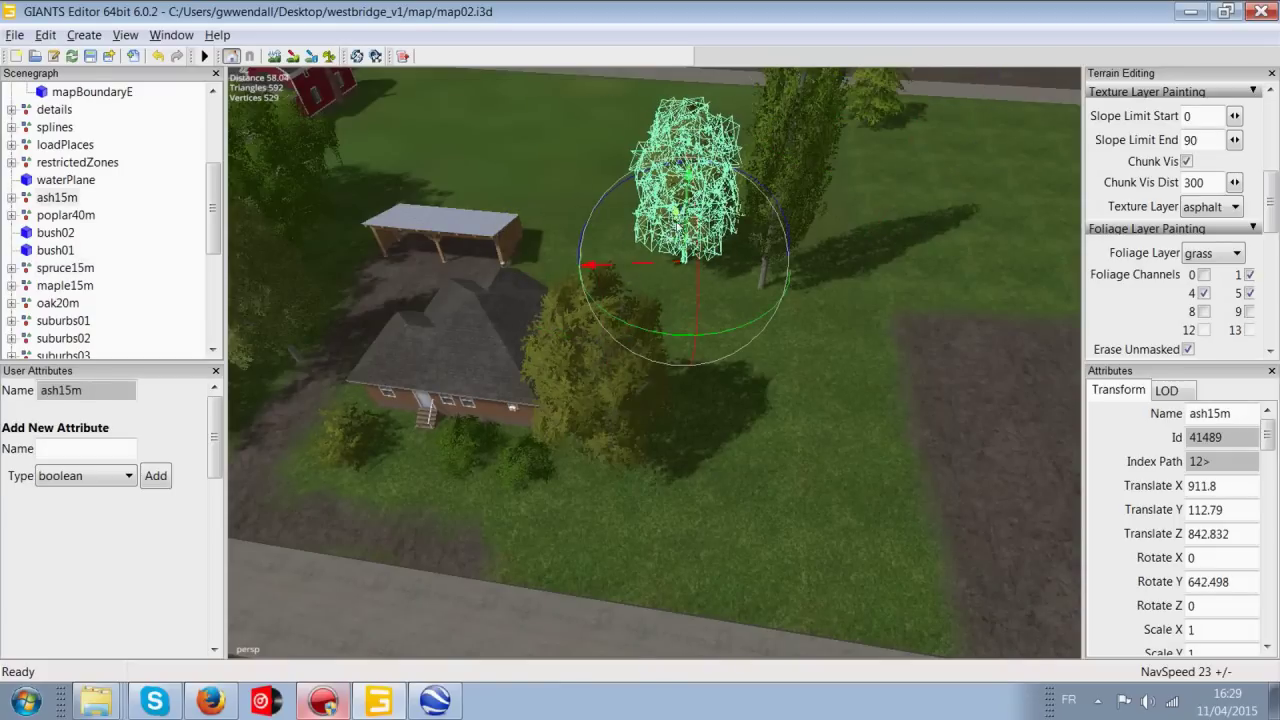
left_click_drag(678, 227, 690, 314)
scroll(654, 332, "down", 2)
- Move the ash tree beside the house further away from the building across the lawn
left_click(617, 408)
left_click_drag(520, 443, 567, 444)
middle_click_drag(567, 444, 760, 420, "alt")
left_click_drag(760, 420, 812, 359, "alt")
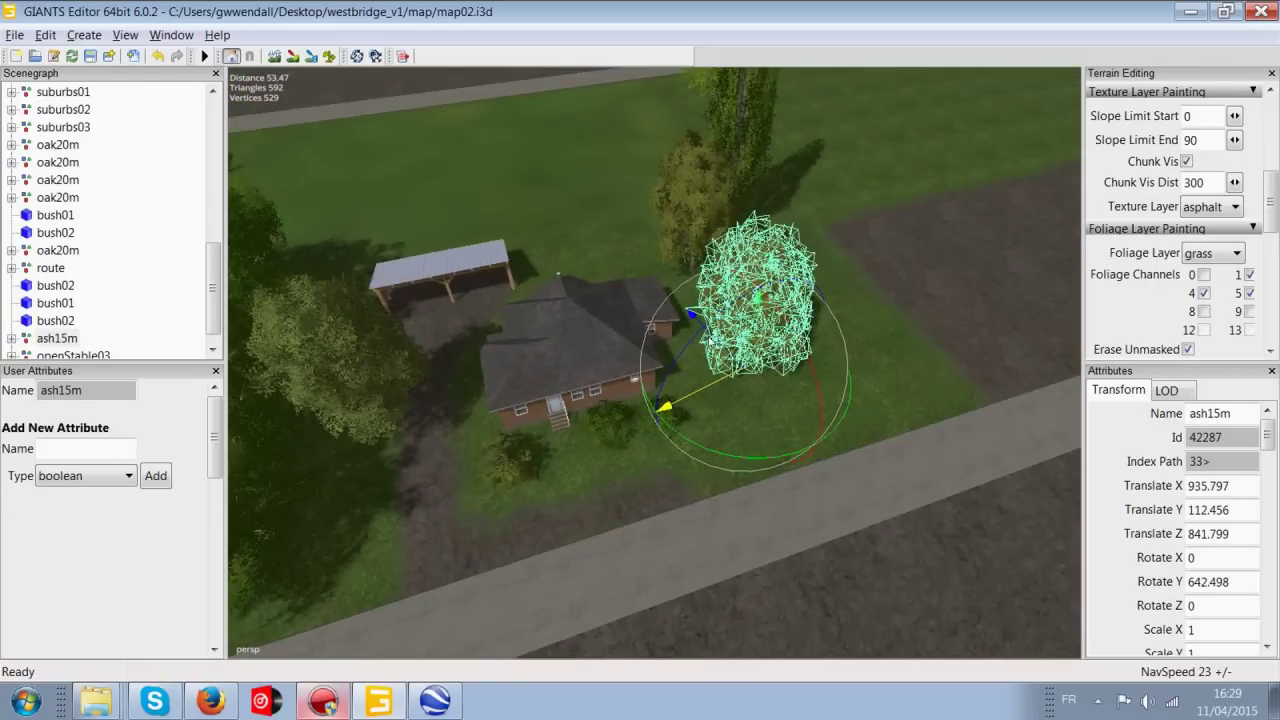
left_click_drag(708, 340, 790, 393)
right_click_drag(787, 390, 646, 340)
- Sink the poplar into the ground to shorten it, adjusting its height to about Y 90.2
left_click(757, 383)
middle_click_drag(645, 335, 671, 337, "alt")
right_click_drag(671, 337, 848, 215, "alt")
left_click_drag(807, 167, 802, 577)
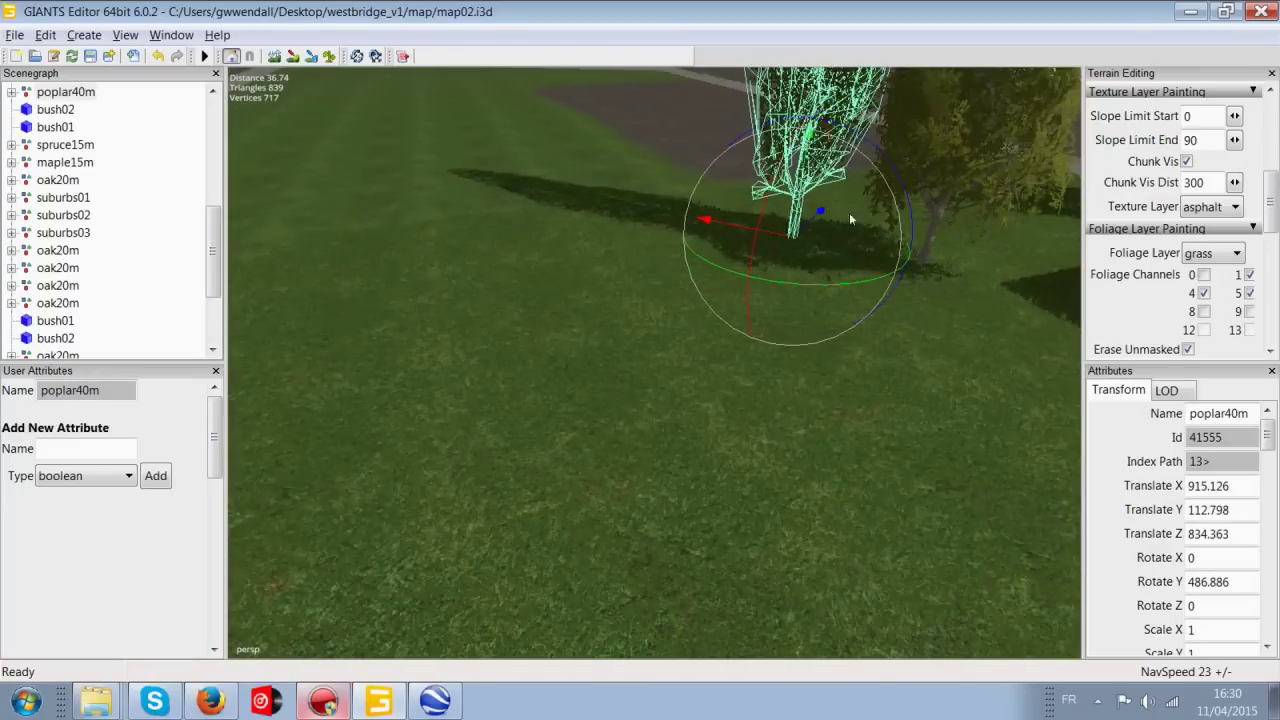
right_click_drag(770, 347, 633, 359)
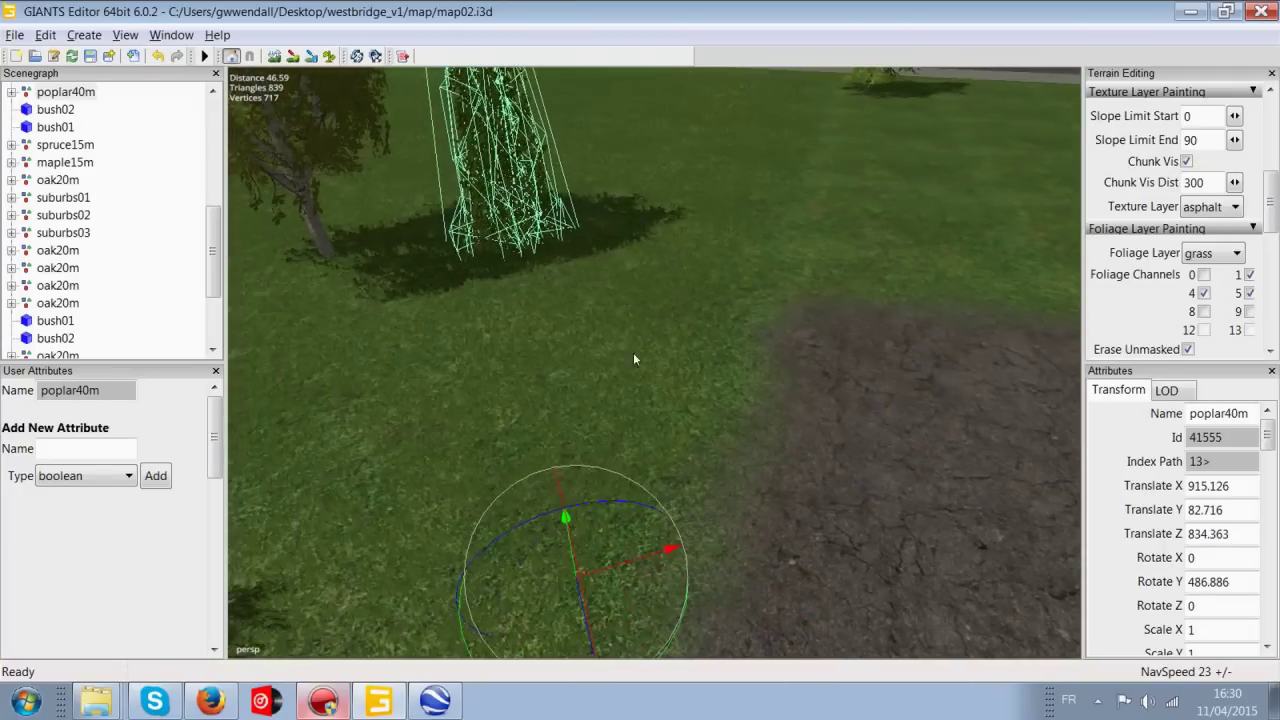
middle_click_drag(574, 540, 603, 527, "alt")
left_click_drag(615, 518, 613, 480)
left_click_drag(568, 348, 576, 298, "alt")
left_click_drag(717, 495, 713, 558, "alt")
left_click_drag(646, 602, 646, 575)
scroll(654, 393, "up", 2)
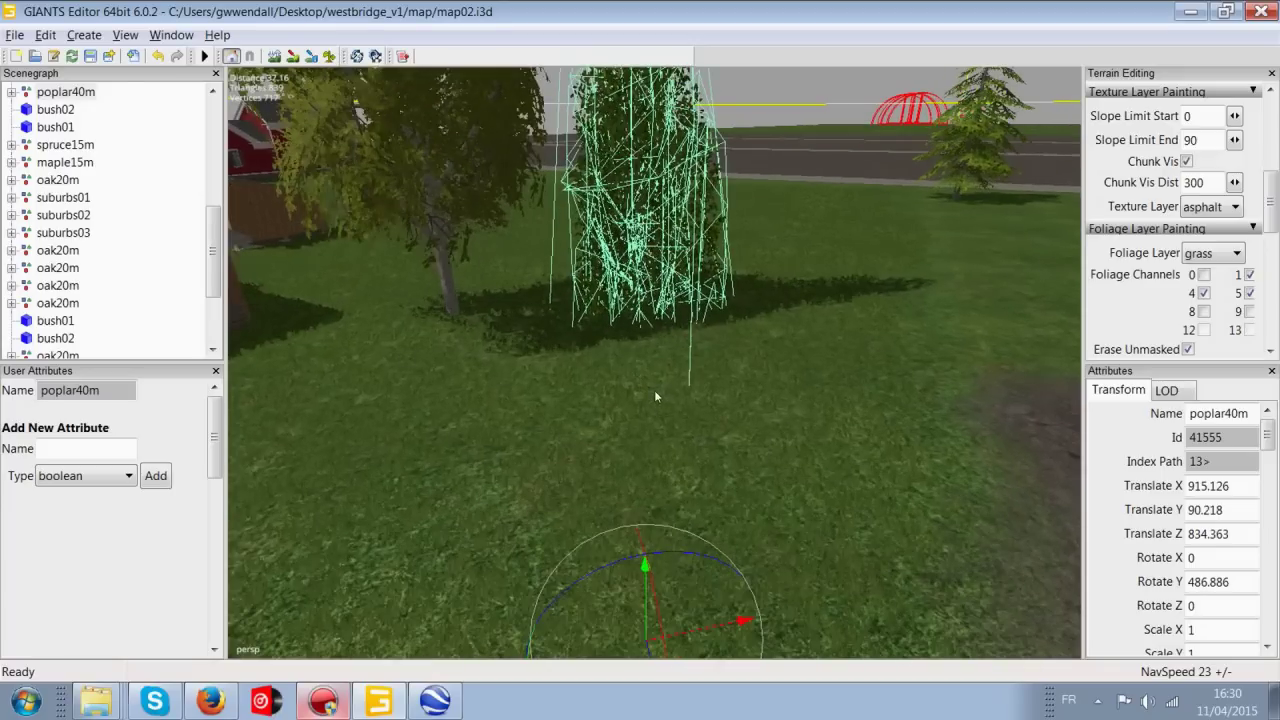
- Raise the poplar beside the house to a height of about Y 114.2
left_click(667, 407)
scroll(690, 382, "up", 3)
left_click_drag(704, 363, 586, 397, "alt")
scroll(688, 270, "down", 5)
middle_click_drag(586, 397, 617, 480, "alt")
left_click_drag(617, 480, 610, 472, "alt")
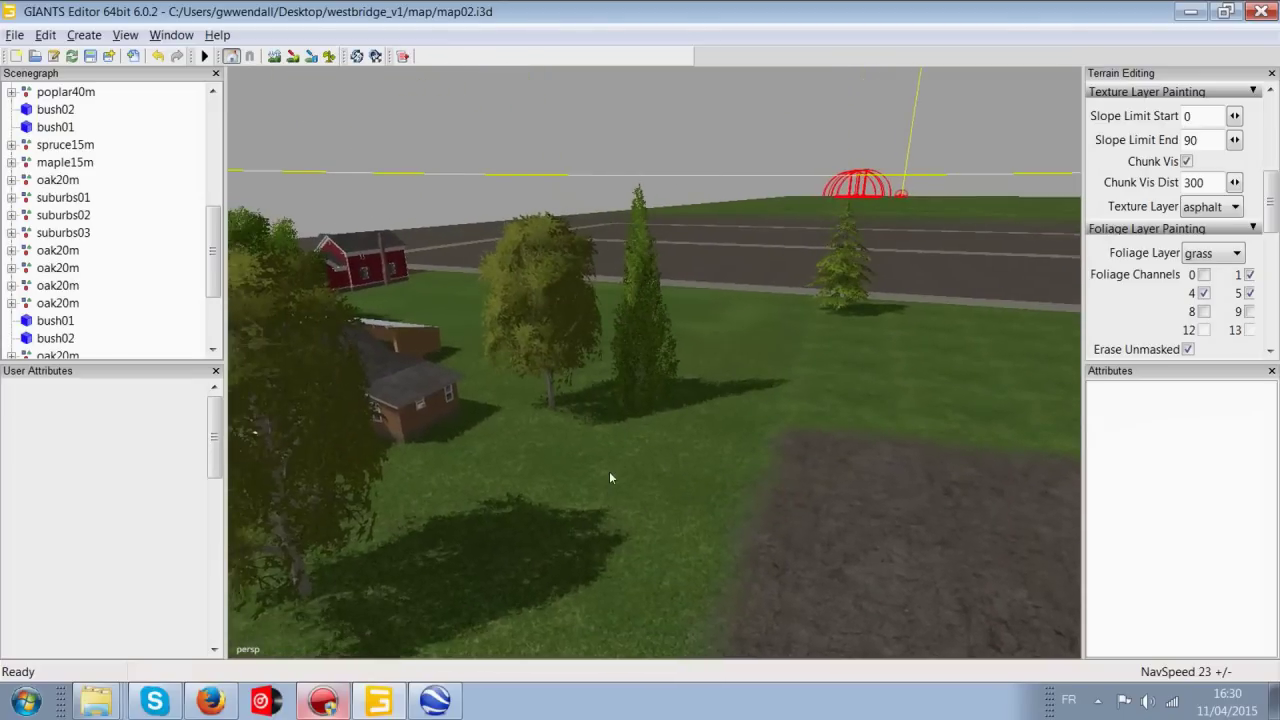
right_click_drag(609, 477, 666, 380)
left_click(663, 402)
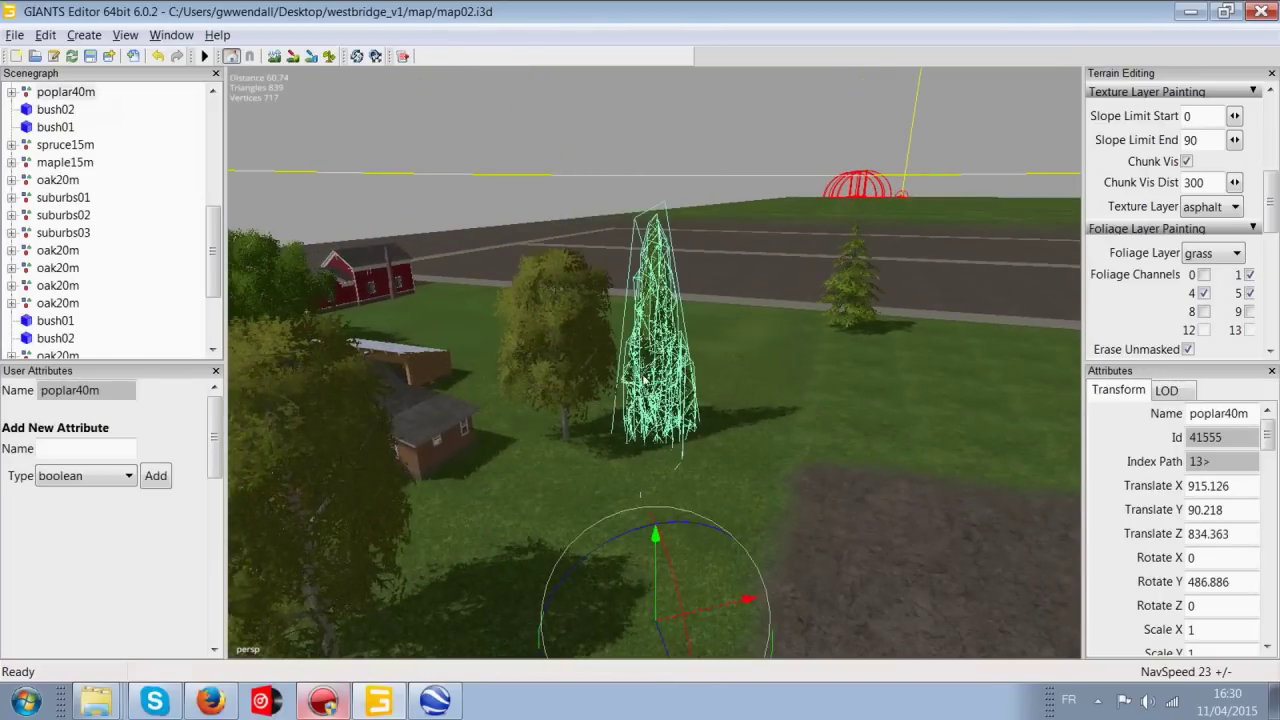
left_click_drag(655, 545, 648, 289)
- Inspect the raised poplar and the front yard of the house from the road side
scroll(612, 415, "down", 3)
middle_click_drag(611, 417, 690, 475, "alt")
left_click_drag(690, 475, 751, 516, "alt")
middle_click_drag(751, 516, 785, 456, "alt")
left_click_drag(785, 456, 674, 411, "alt")
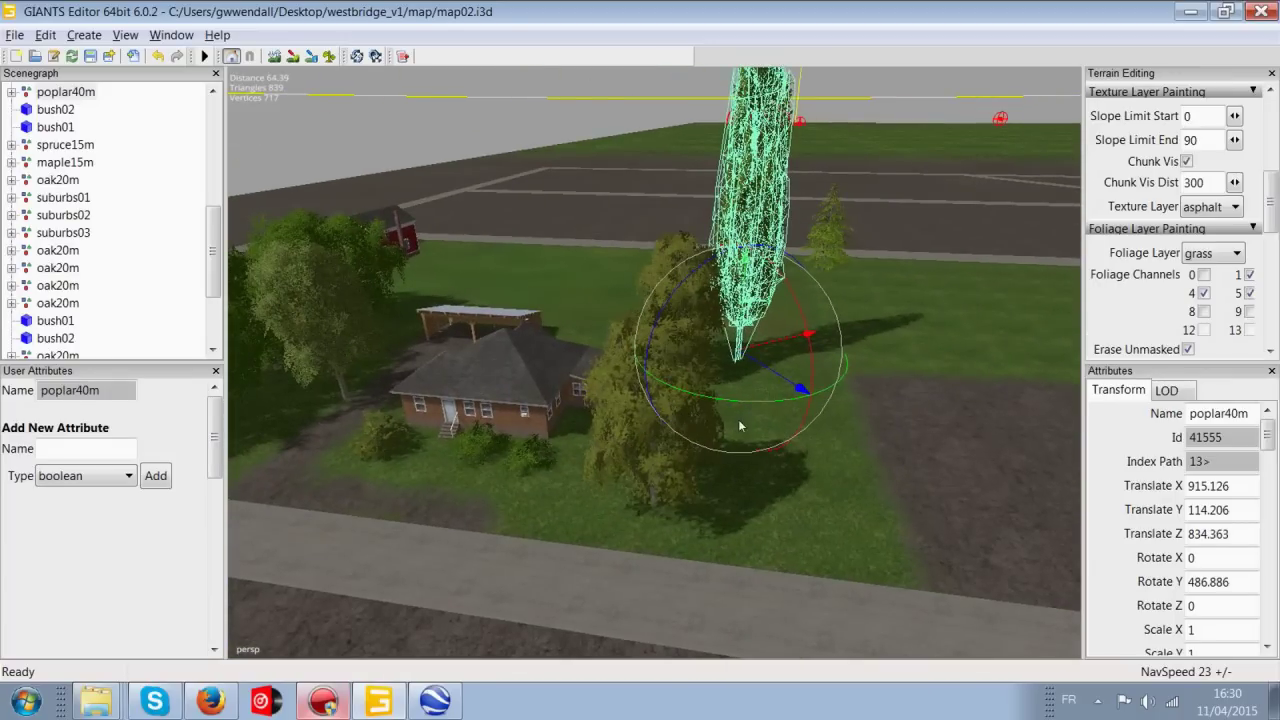
right_click_drag(725, 475, 535, 452)
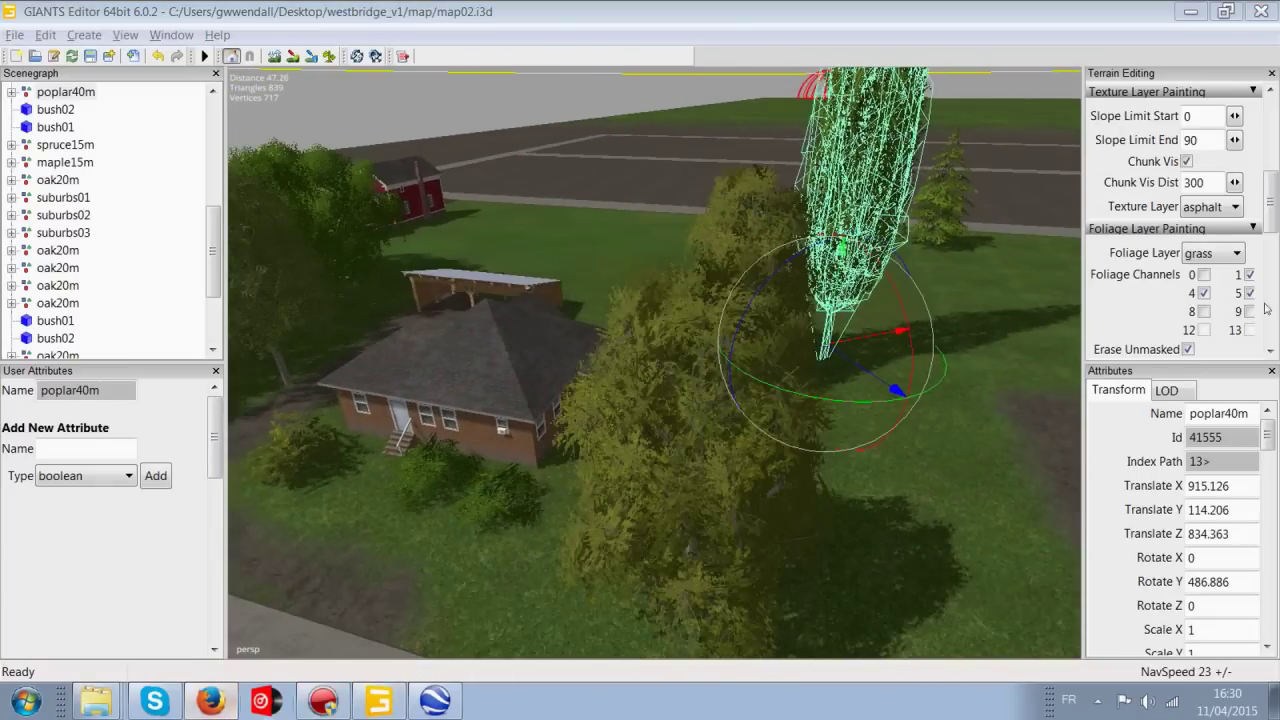
- Switch to Firefox and open the LS15Mods.com site in a new tab
left_click_drag(1279, 6, 750, 0)
double_click(489, 17)
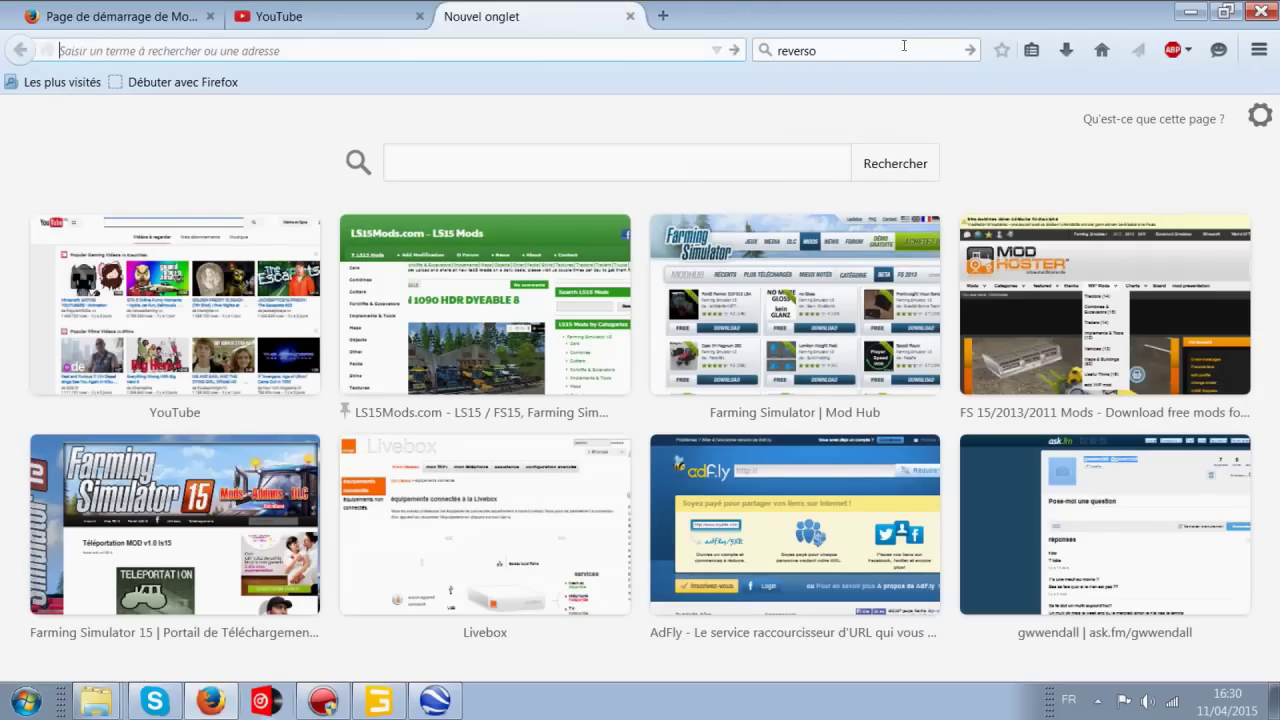
left_click(1057, 381)
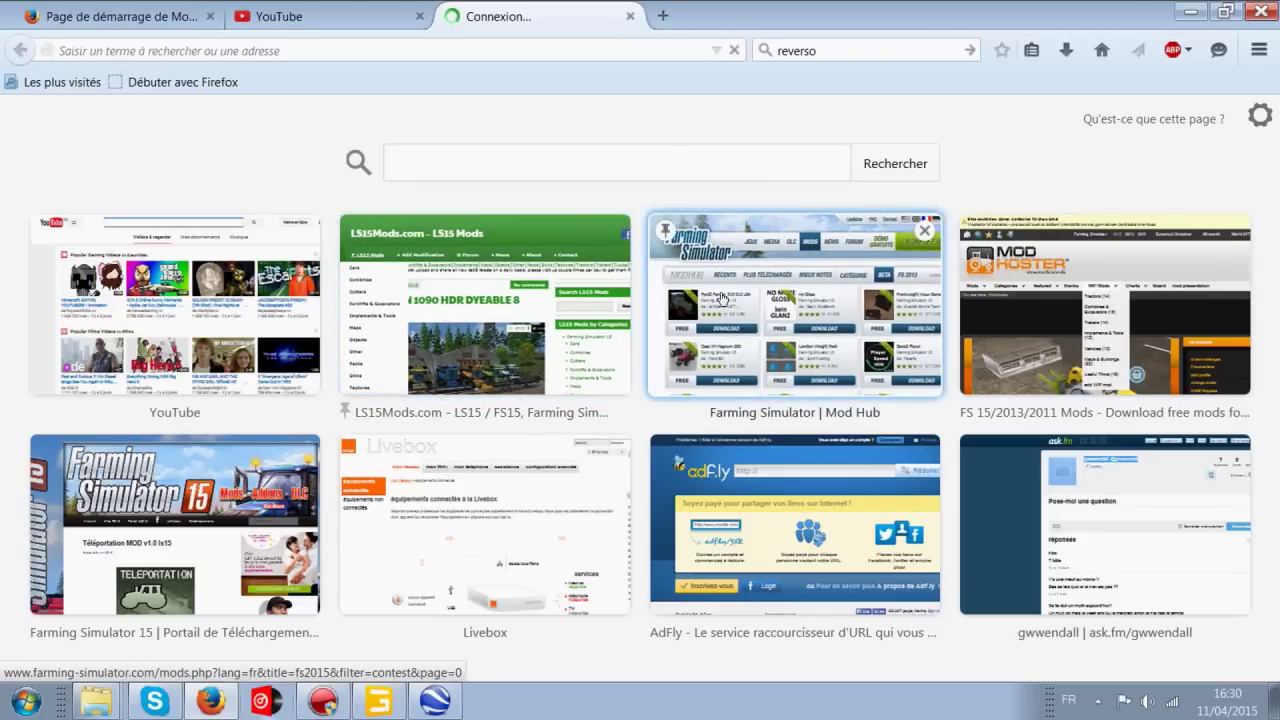
left_click(630, 16)
left_click(448, 17)
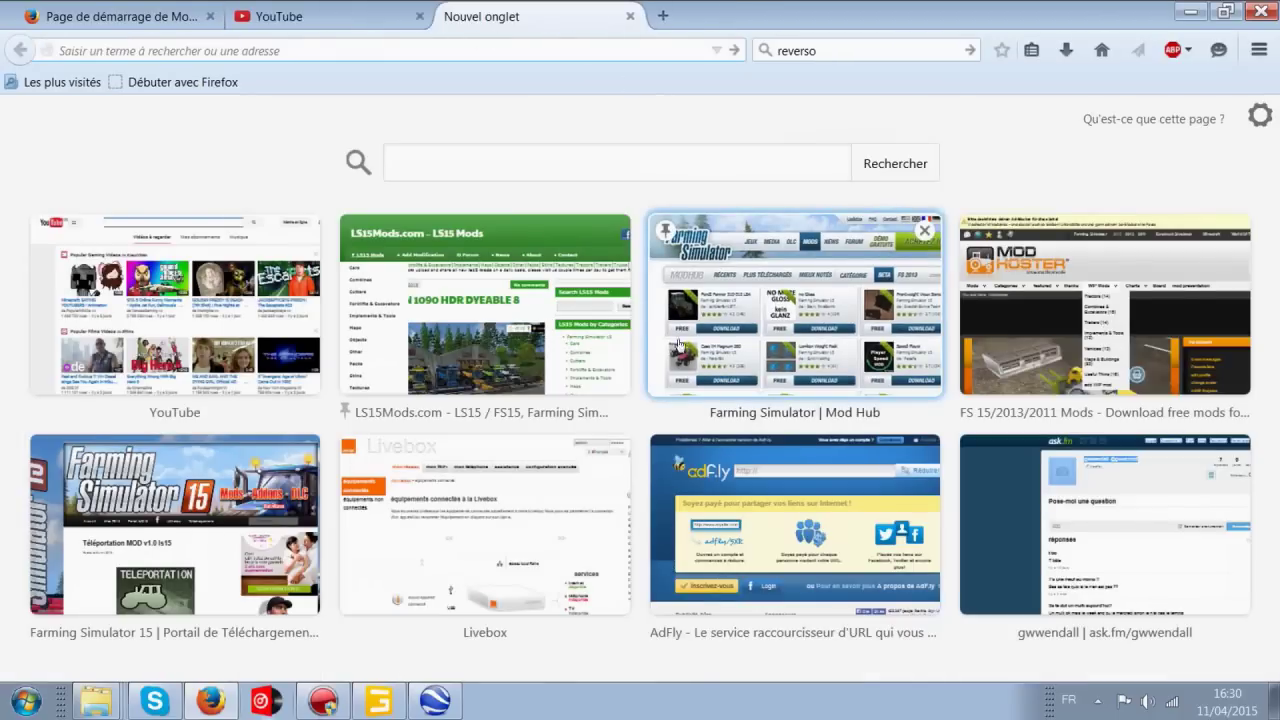
left_click(584, 335)
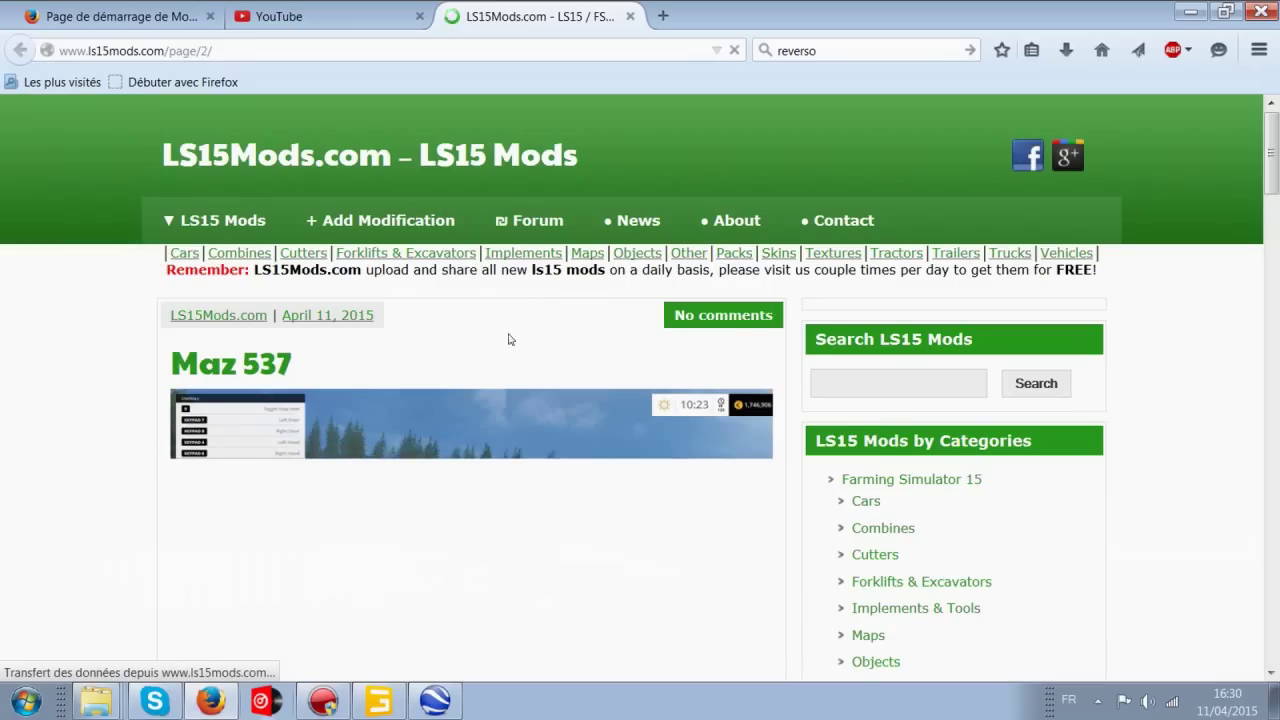
- Look through the mods listed on page 2 of LS15Mods.com
scroll(509, 337, "down", 10)
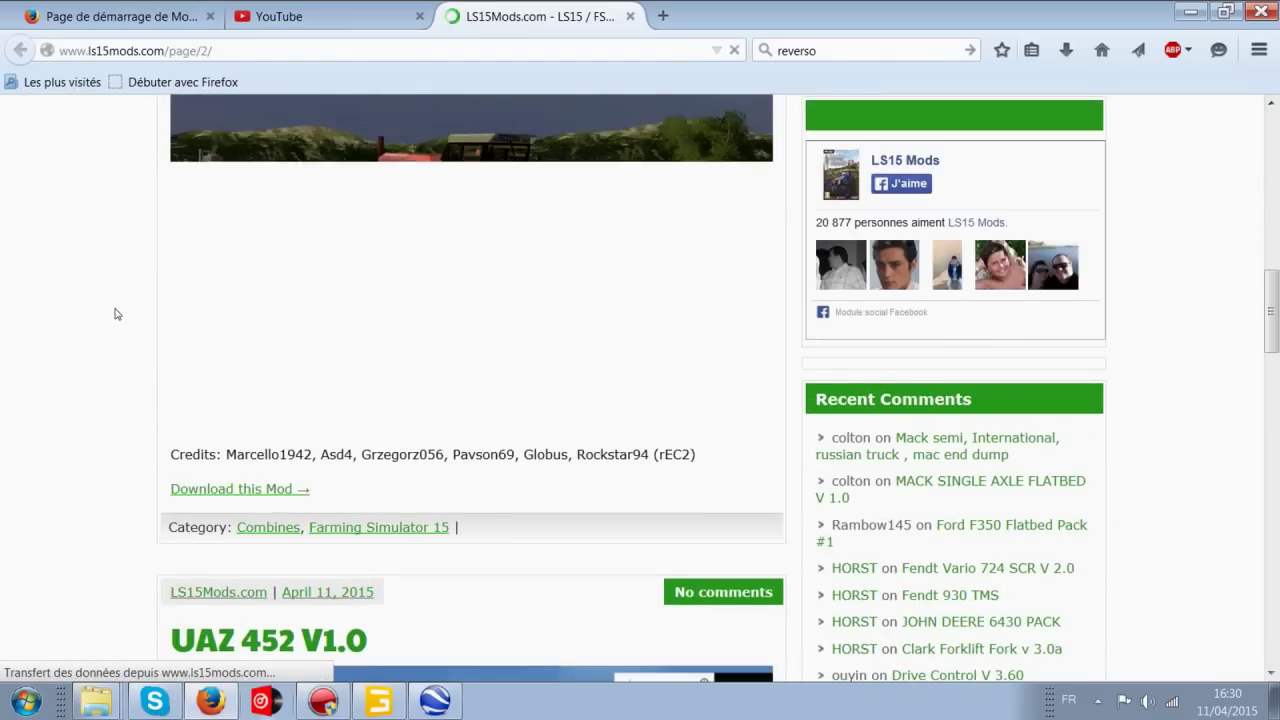
scroll(114, 313, "down", 10)
scroll(115, 316, "down", 5)
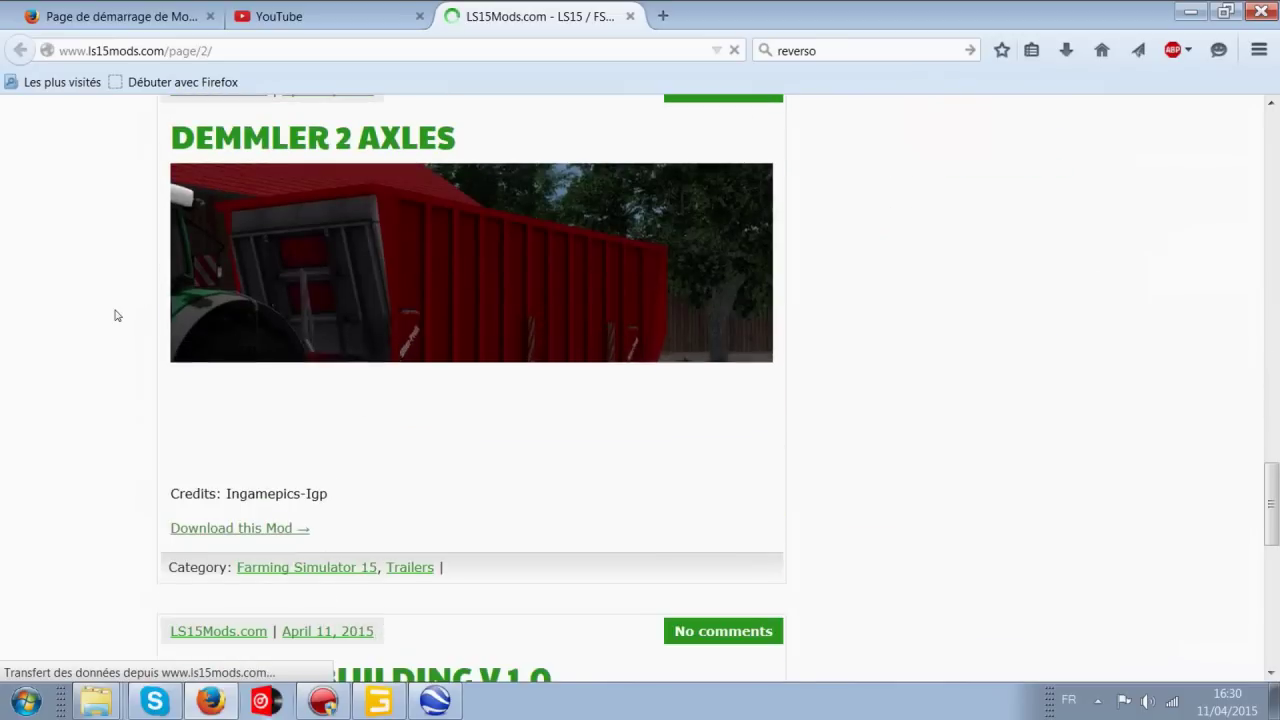
scroll(115, 316, "down", 5)
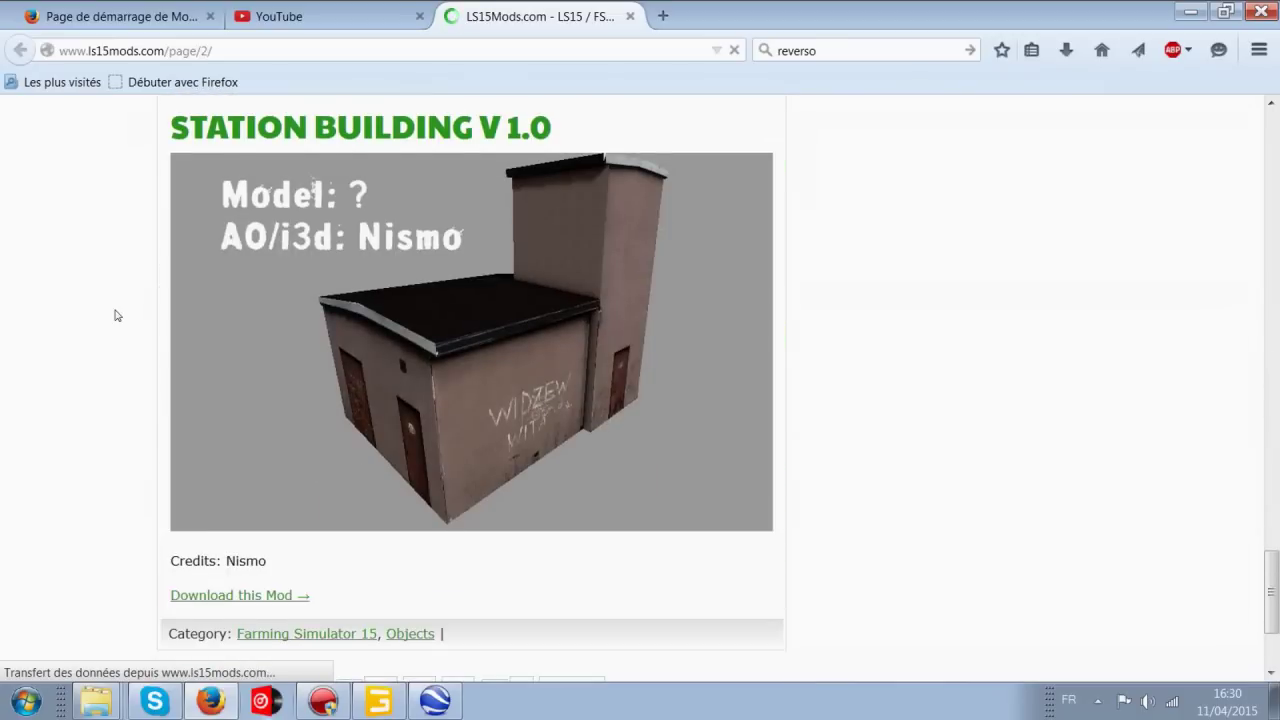
scroll(115, 315, "down", 3)
scroll(967, 405, "up", 10)
scroll(980, 357, "up", 10)
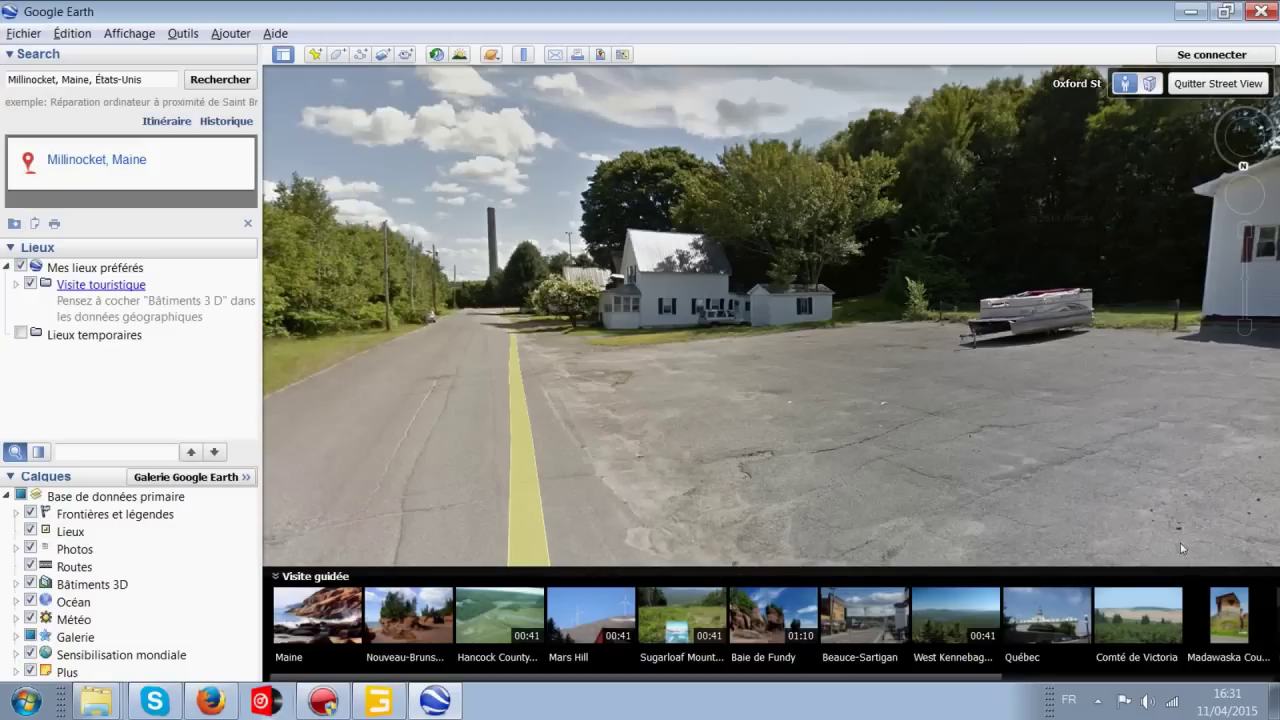
- Switch to Google Earth, examine the V.F.W. building on Oxford St in Street View, and return to the mods site
left_click_drag(822, 420, 625, 424)
left_click_drag(909, 388, 710, 422)
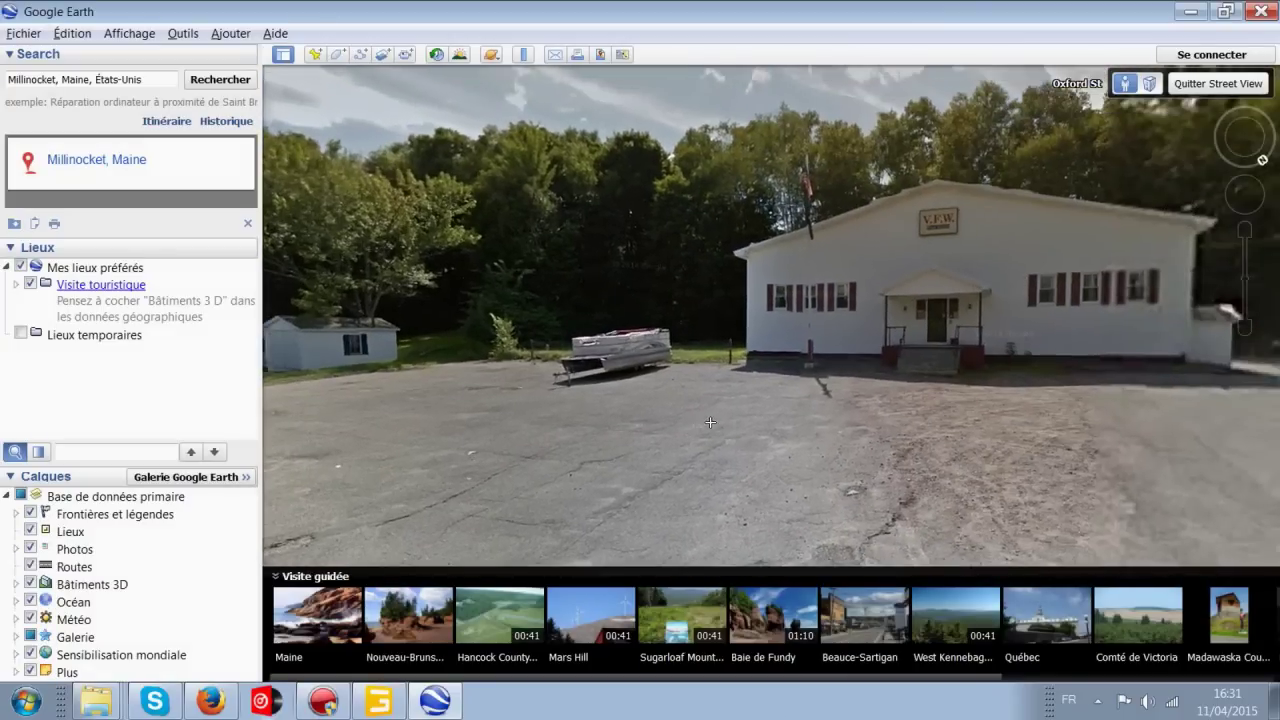
left_click(1188, 12)
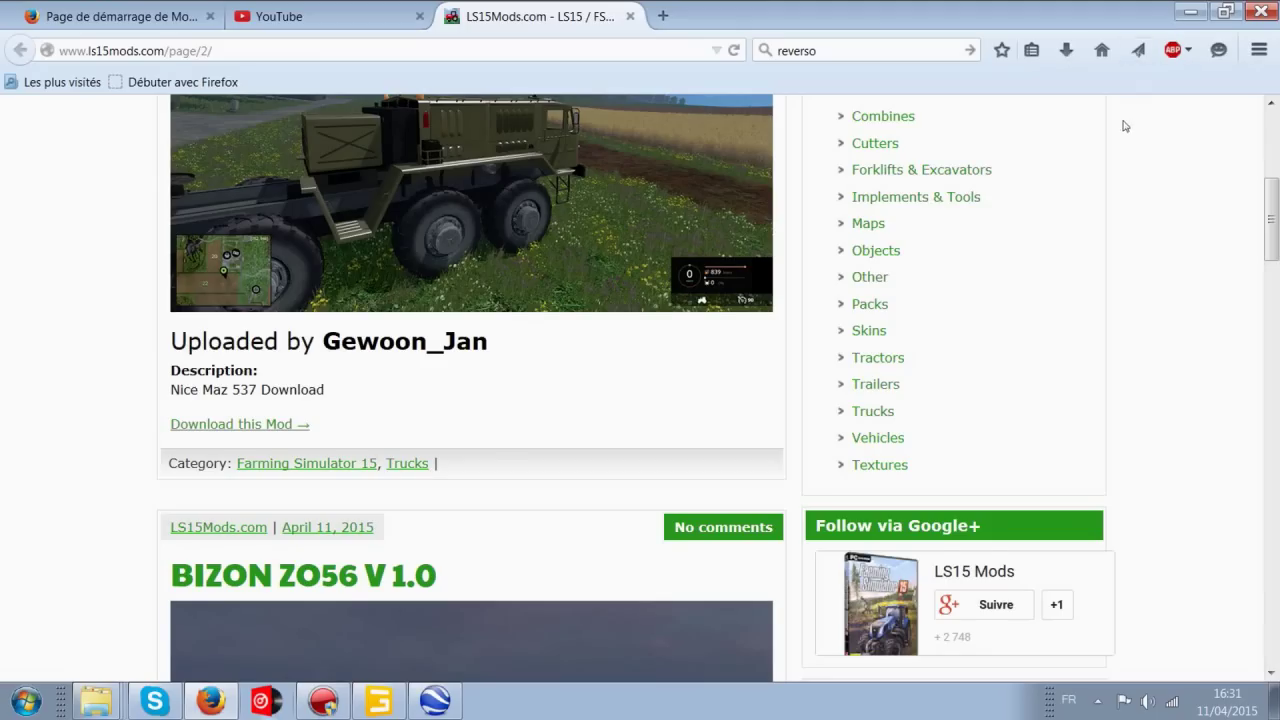
- Open the LS15Mods.com home page and look through the newest mods and the category list
scroll(900, 300, "up", 6)
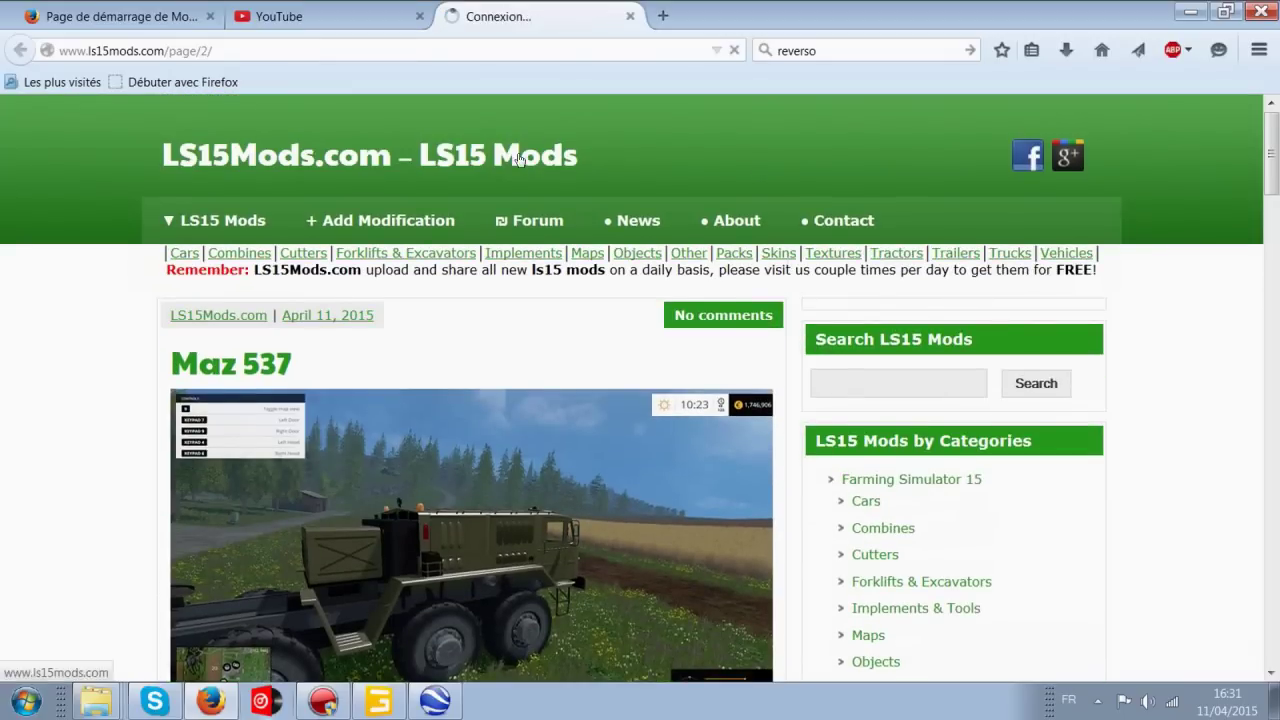
scroll(600, 197, "down", 3)
scroll(872, 228, "up", 3)
scroll(838, 232, "down", 1)
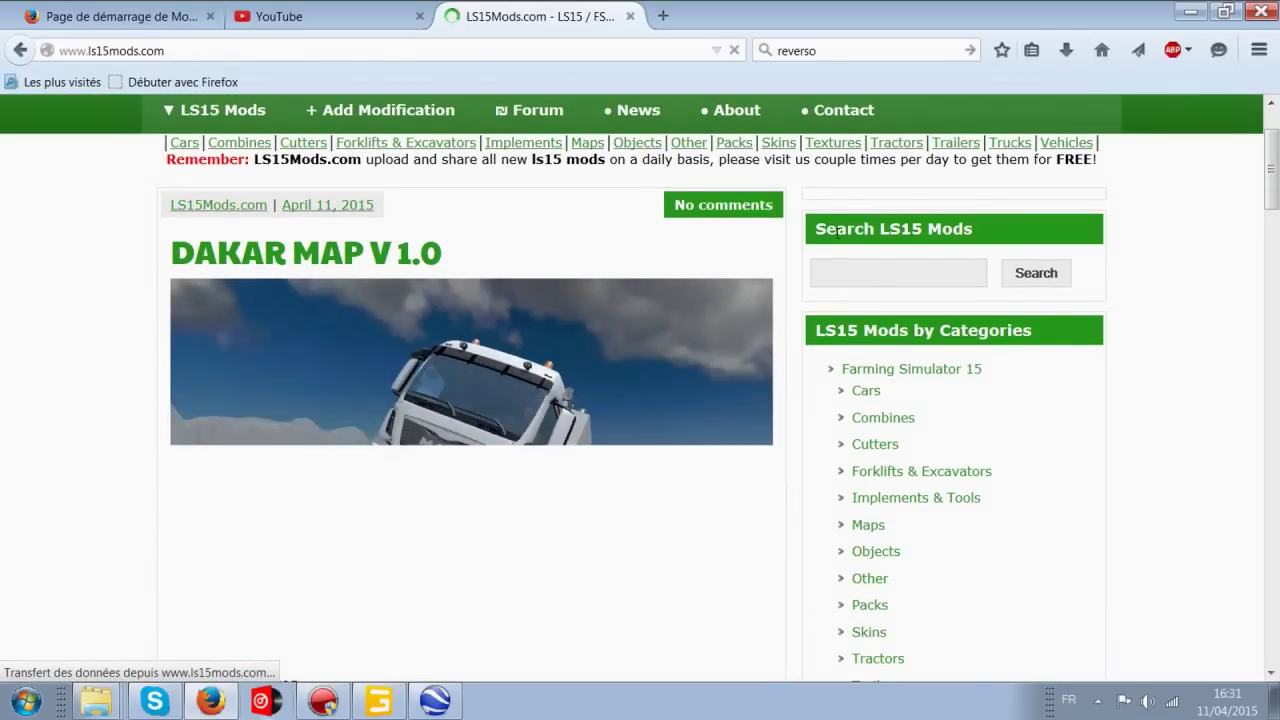
scroll(838, 232, "down", 1)
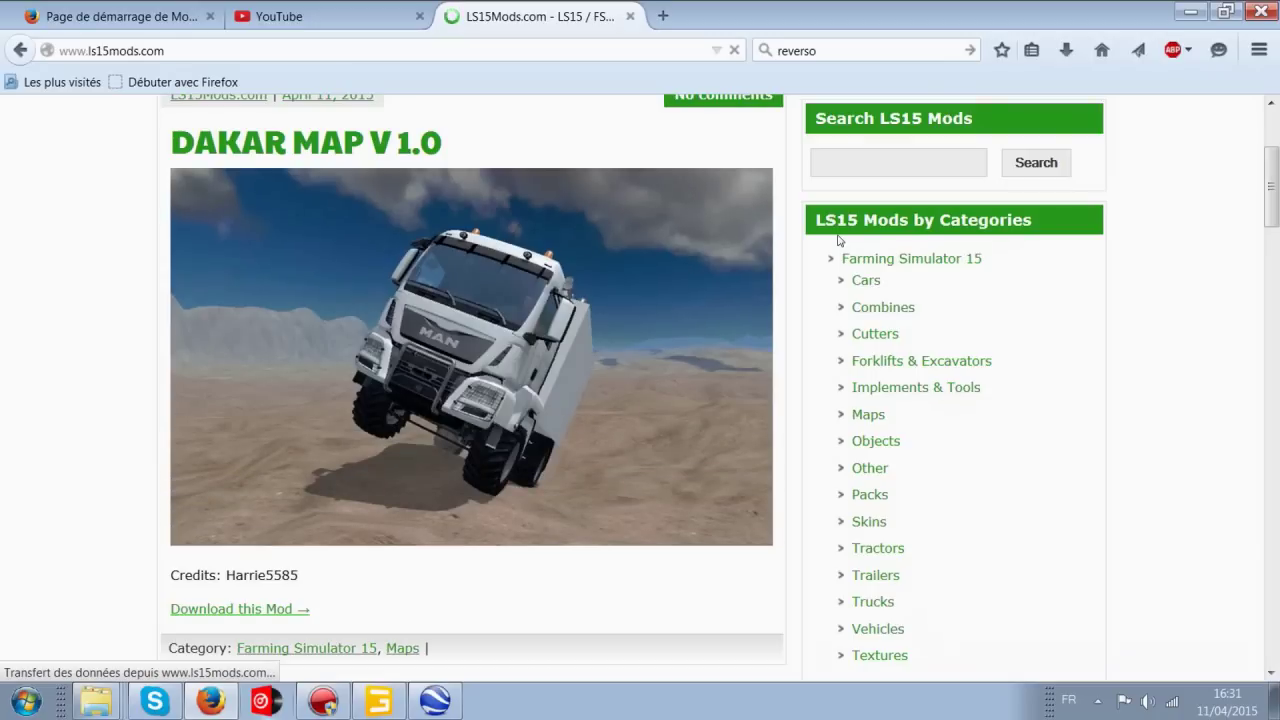
scroll(806, 248, "down", 20)
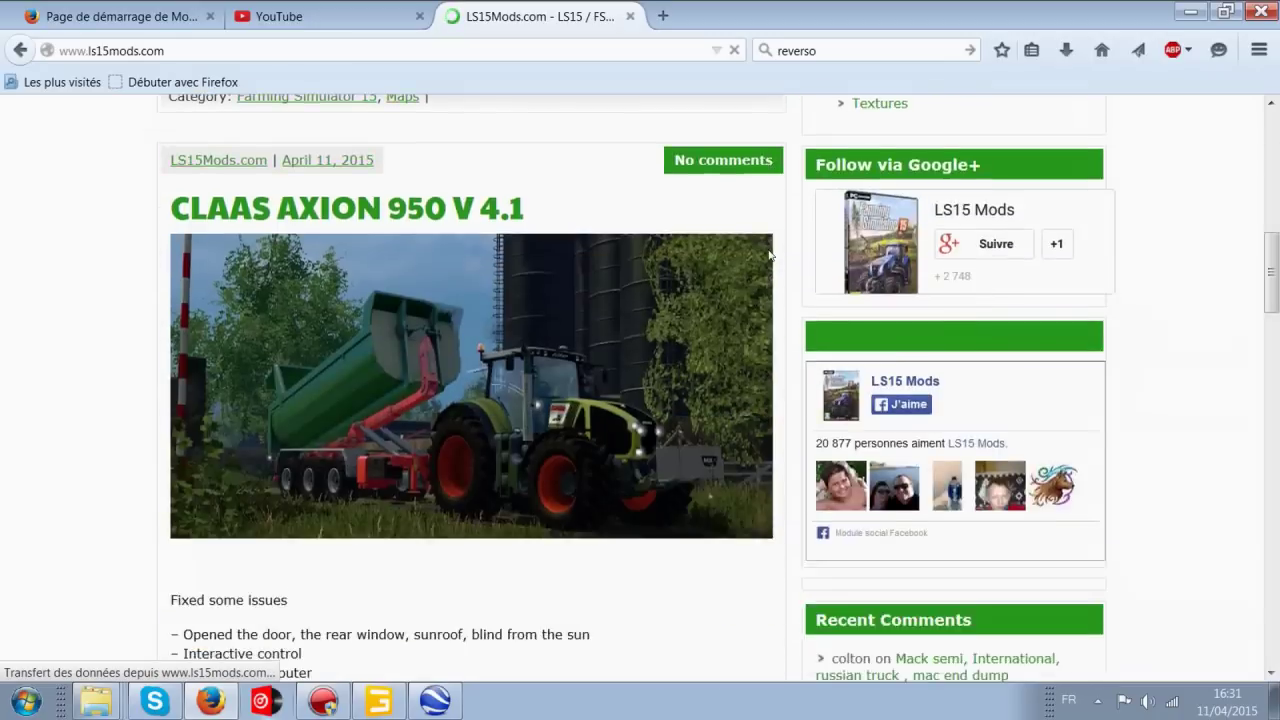
scroll(811, 252, "up", 2)
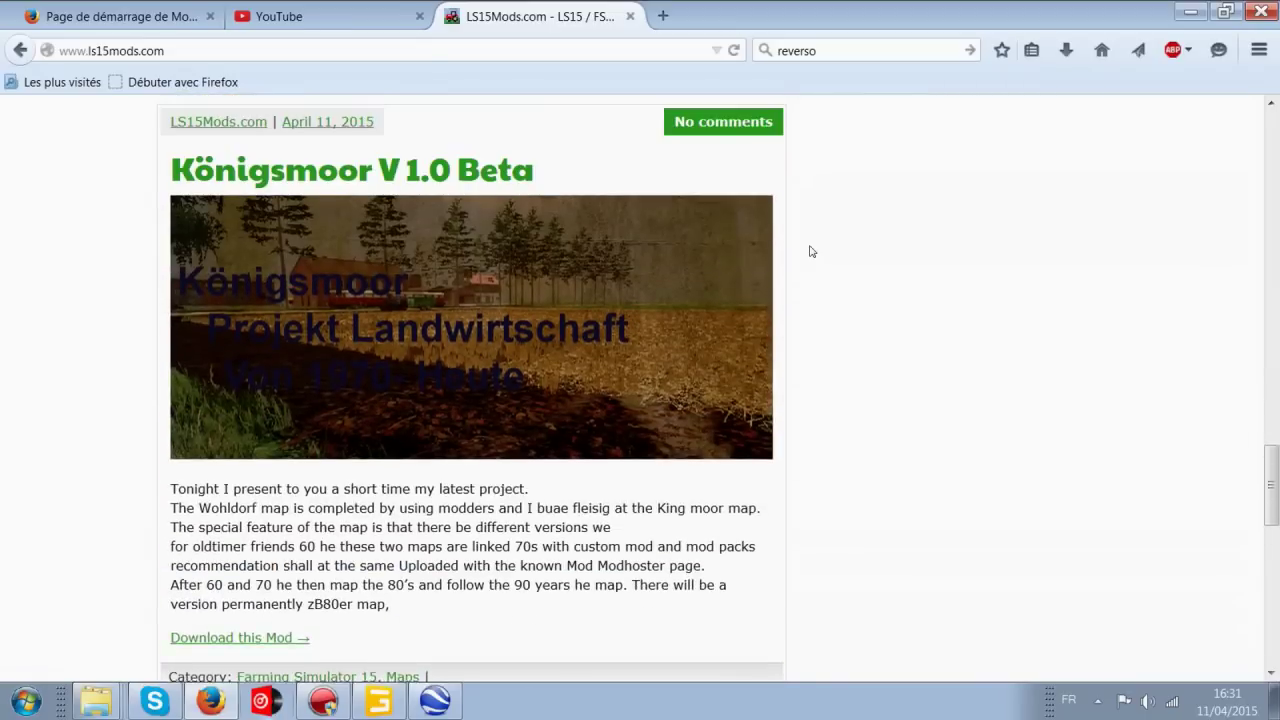
scroll(811, 252, "down", 6)
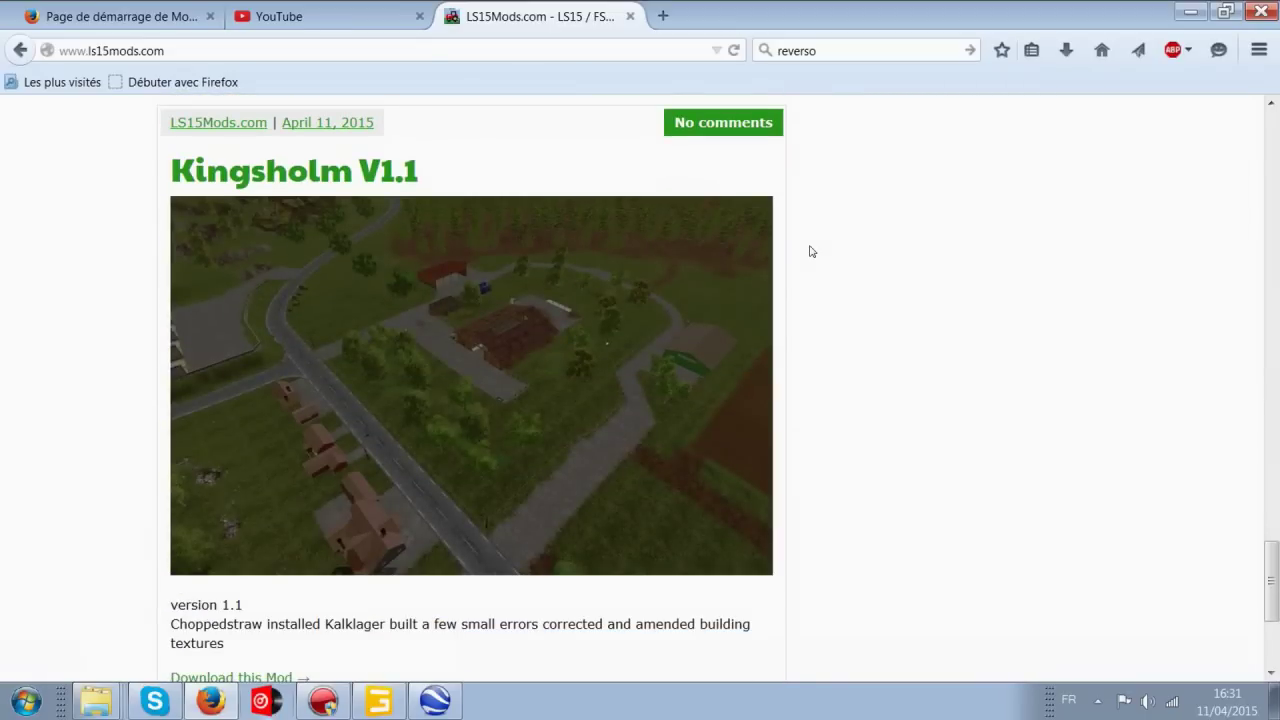
scroll(811, 252, "up", 20)
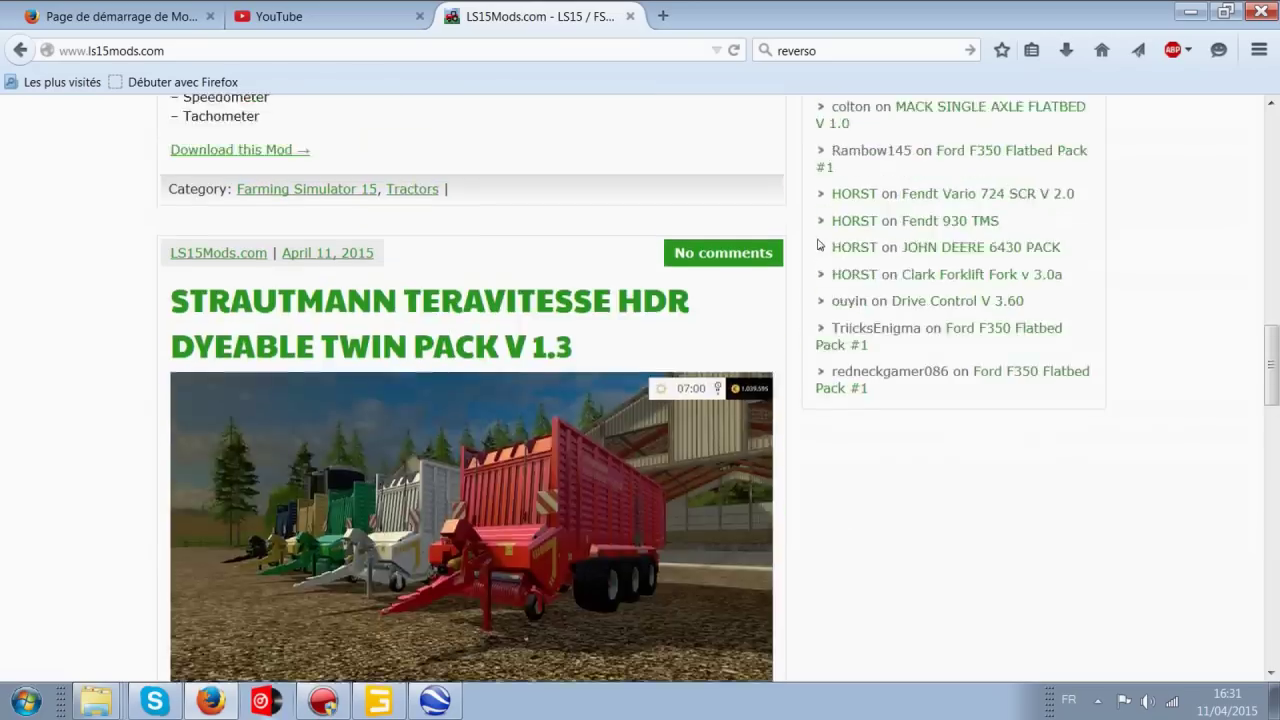
scroll(829, 251, "up", 4)
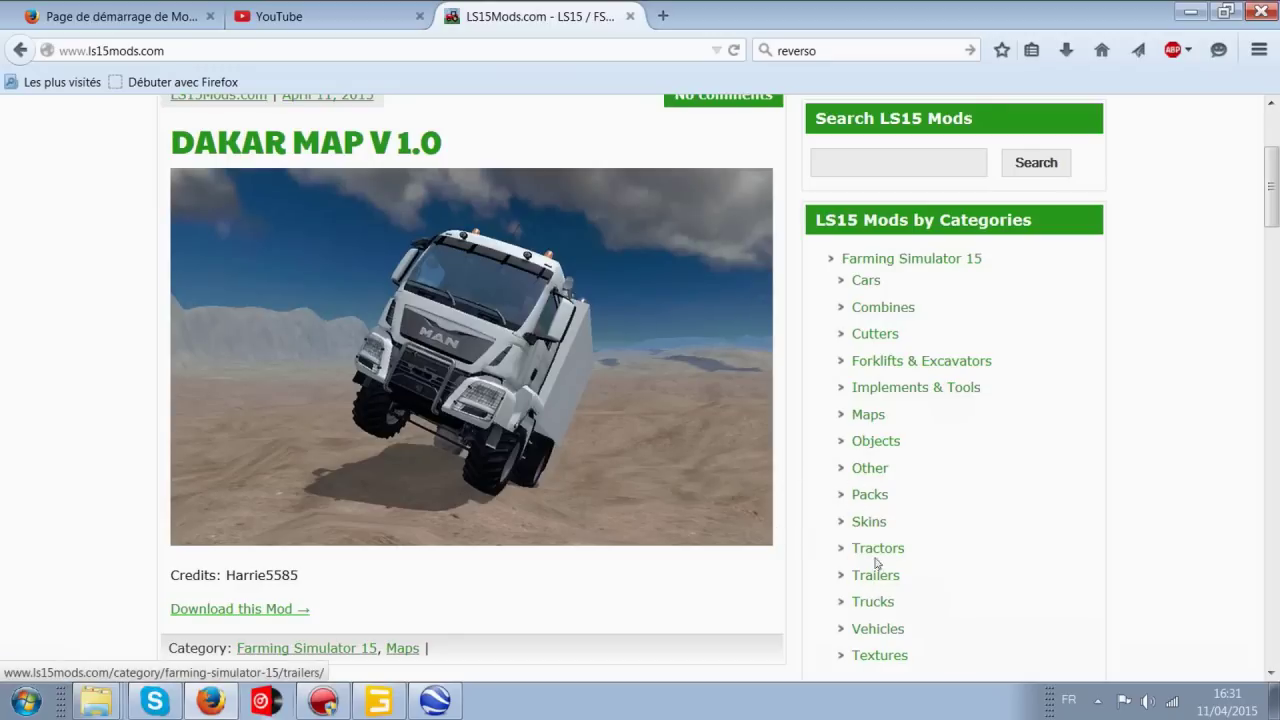
- Open the Objects category of LS15 mods and look through its first page
left_click(878, 452)
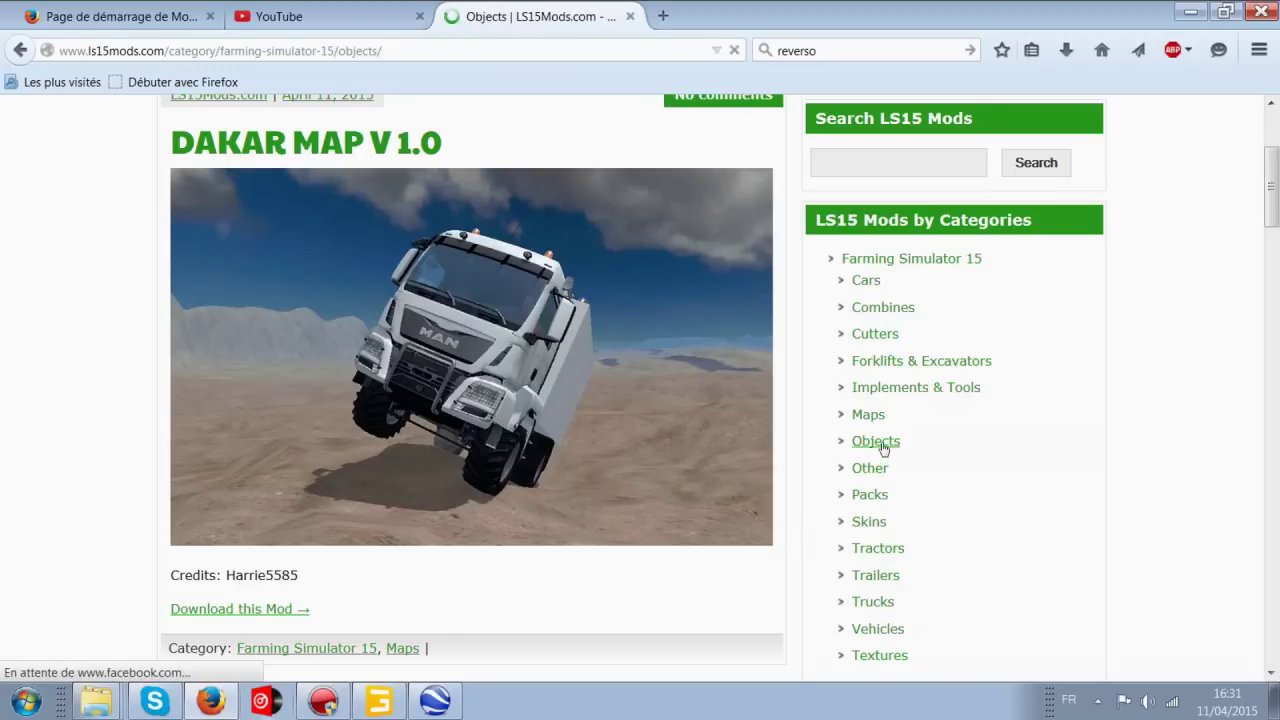
scroll(700, 430, "down", 10)
scroll(742, 413, "down", 15)
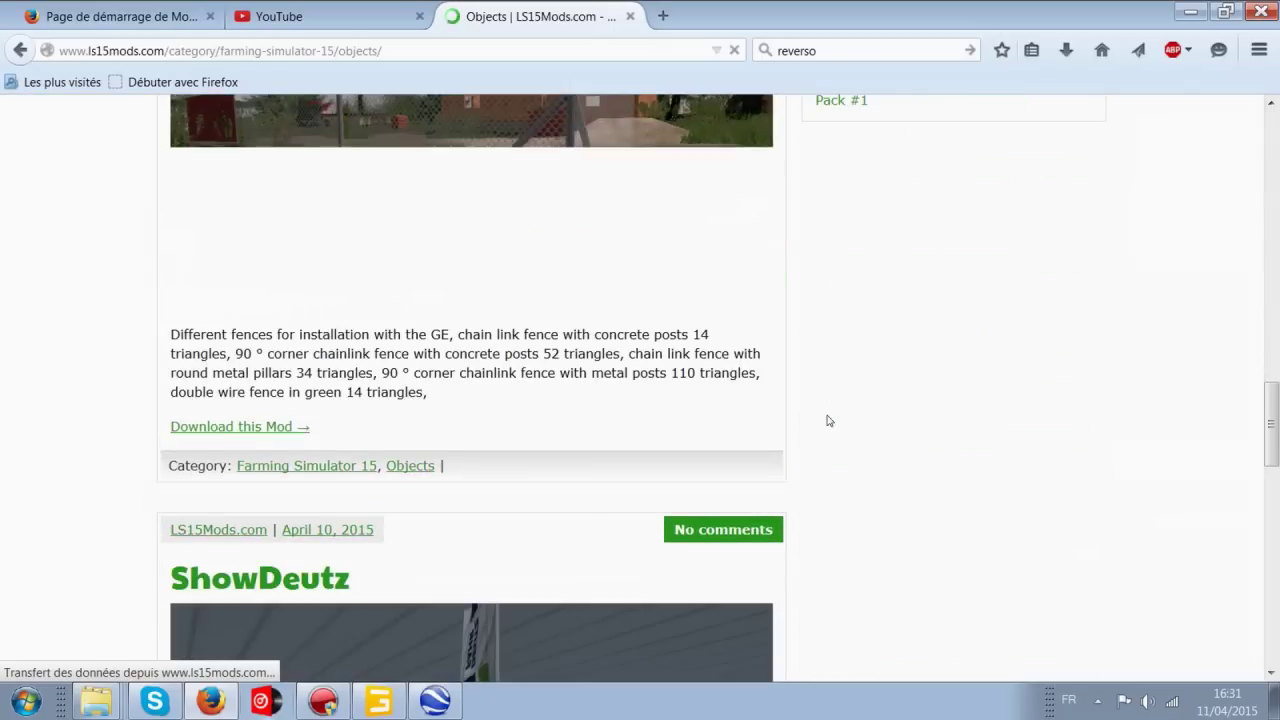
scroll(843, 422, "down", 6)
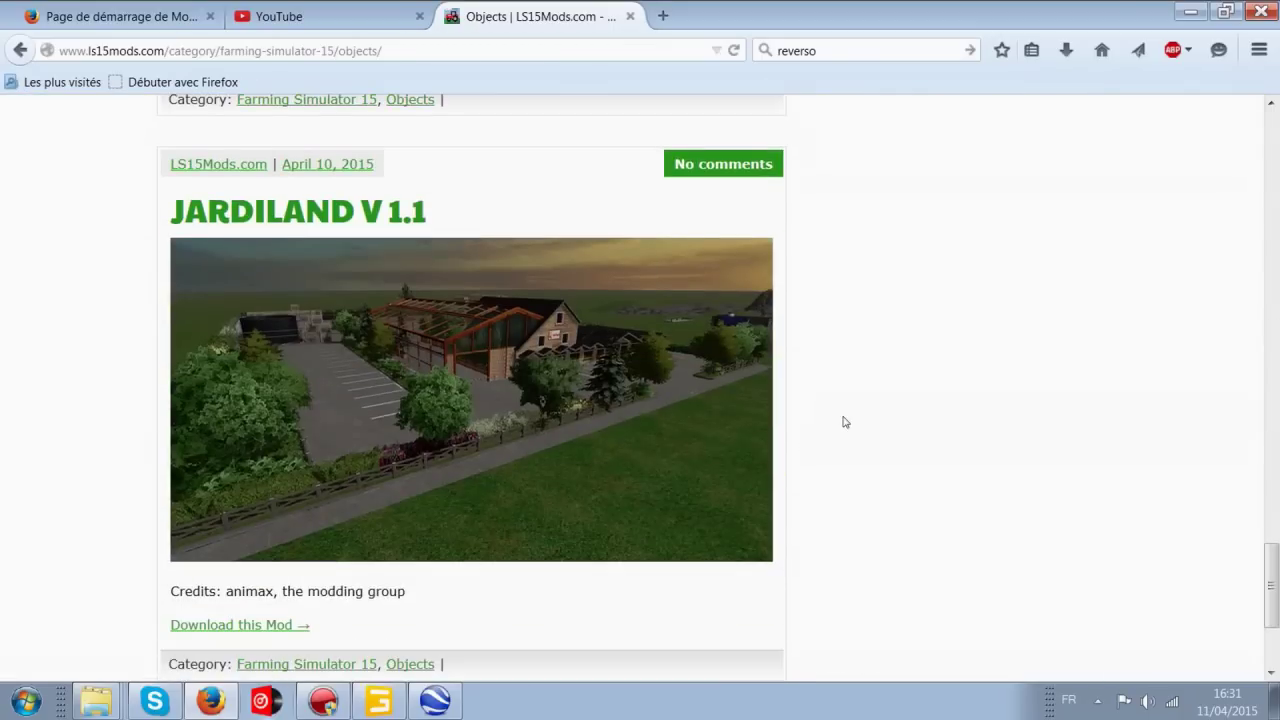
- Go to page 2 of the Objects category and look through its mods
left_click(207, 501)
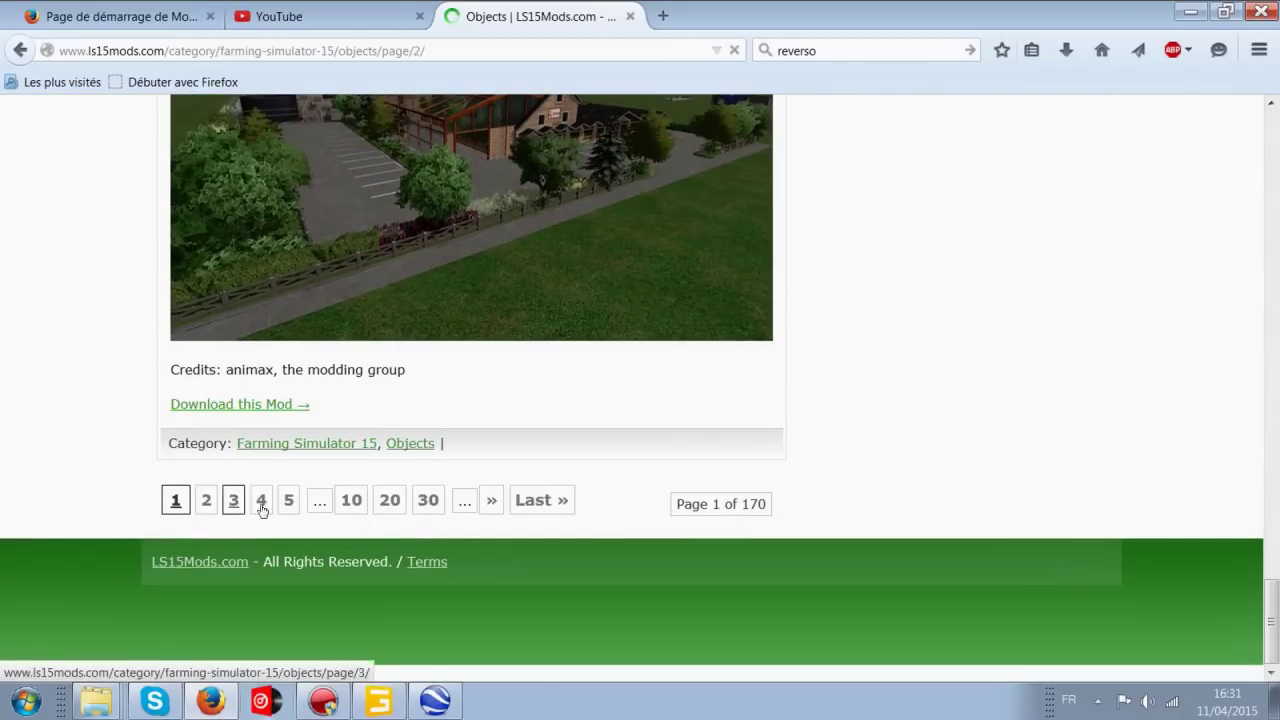
scroll(414, 423, "down", 10)
scroll(410, 423, "down", 10)
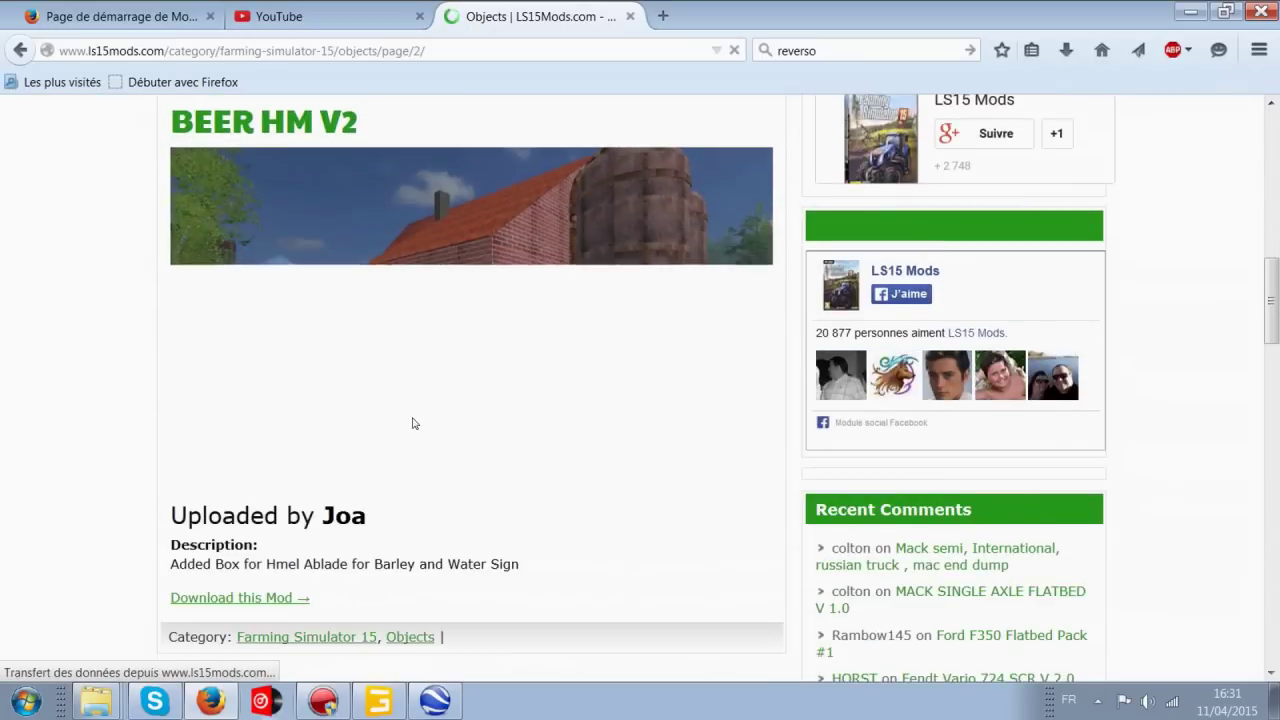
scroll(433, 428, "down", 15)
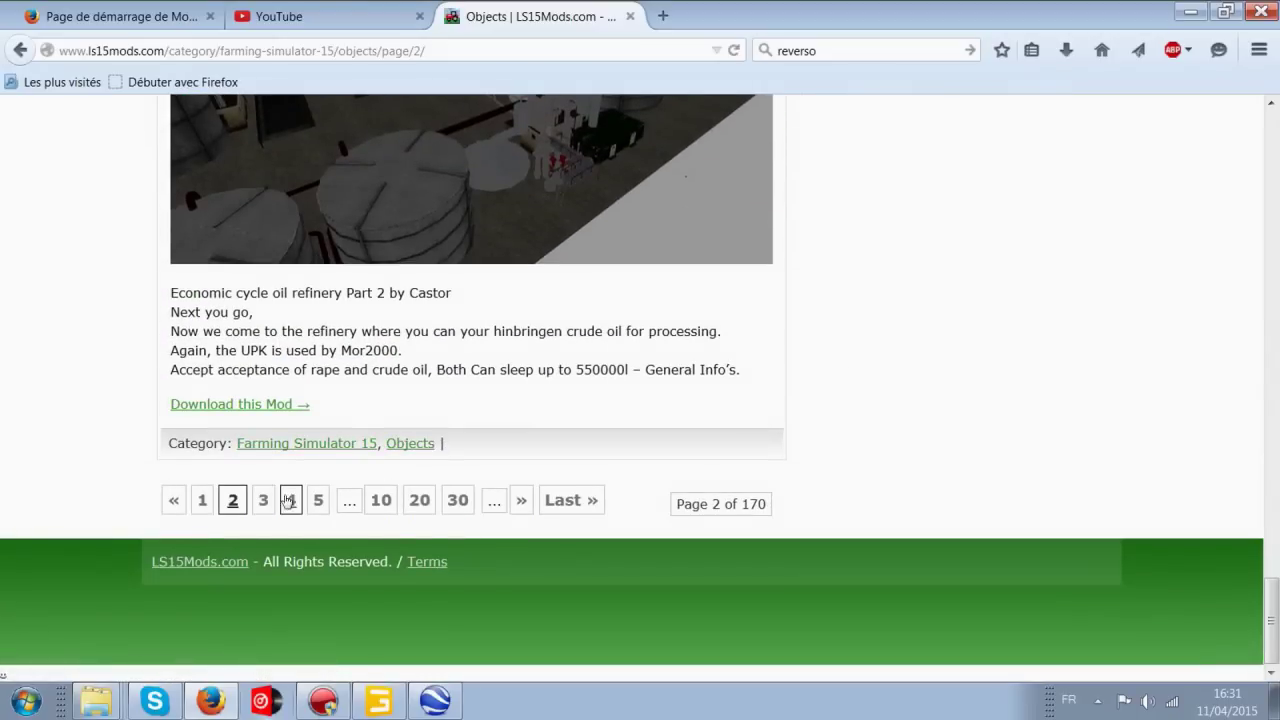
- Look through the object mods on page 3 of the Objects category
scroll(114, 463, "down", 3)
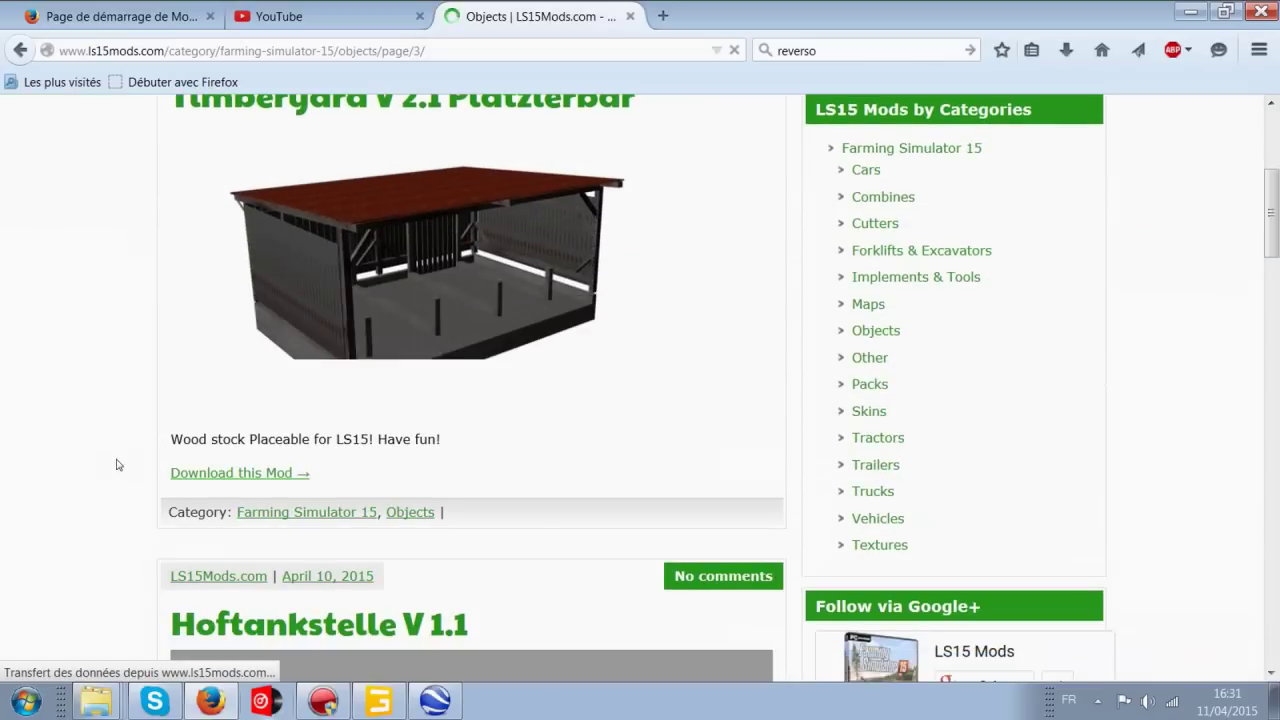
scroll(106, 464, "down", 10)
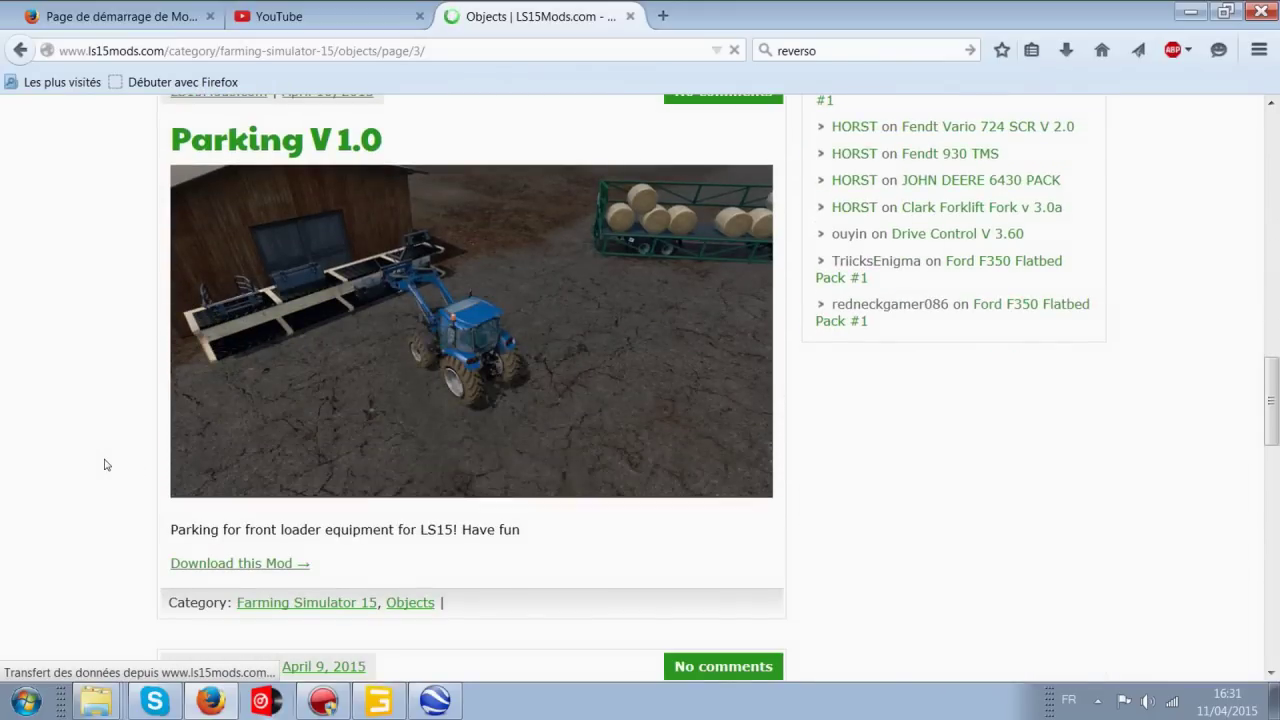
scroll(106, 464, "down", 5)
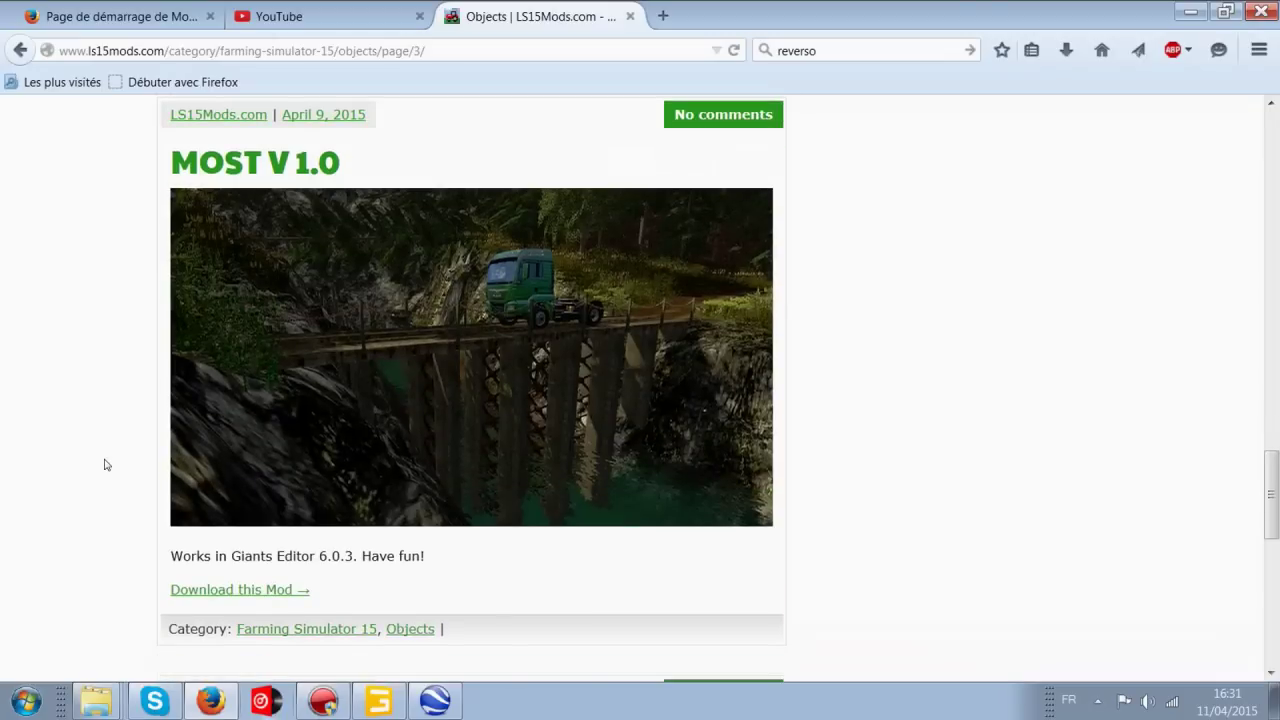
scroll(106, 464, "down", 5)
scroll(152, 460, "down", 2)
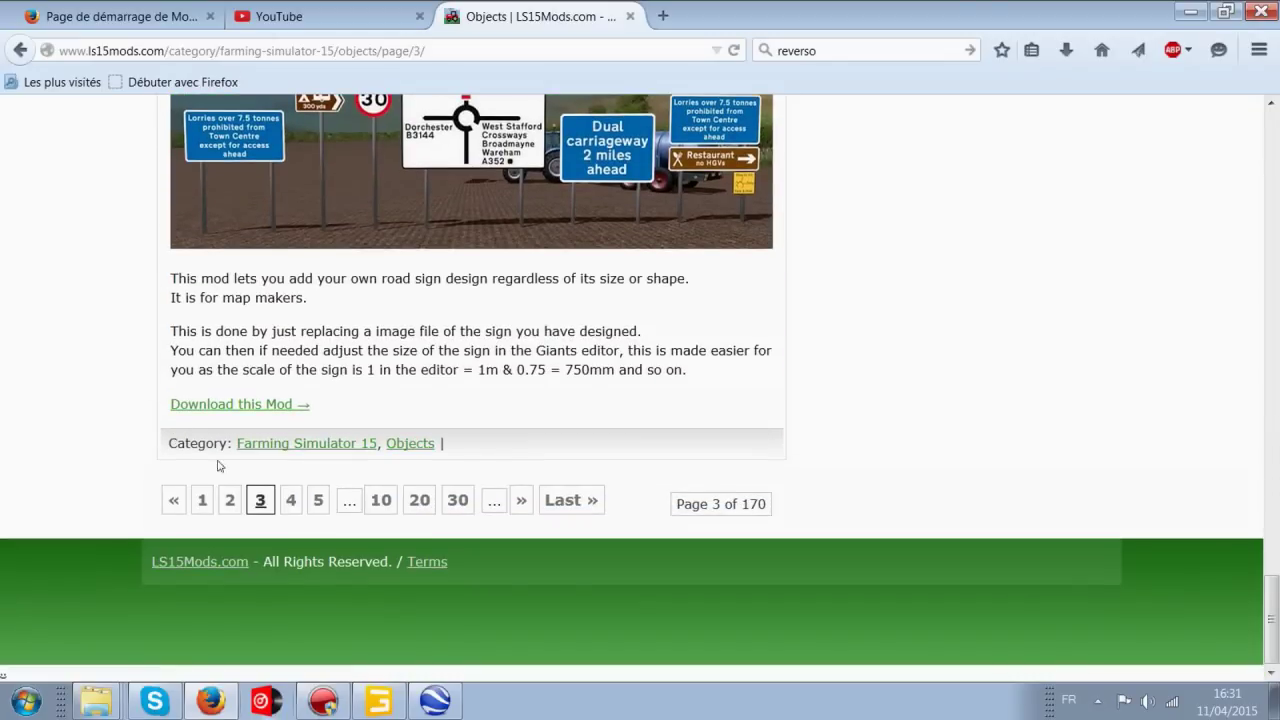
- Open page 4 of the Objects category and look through its mods down to the page links
left_click(291, 500)
scroll(134, 472, "down", 5)
scroll(134, 472, "down", 15)
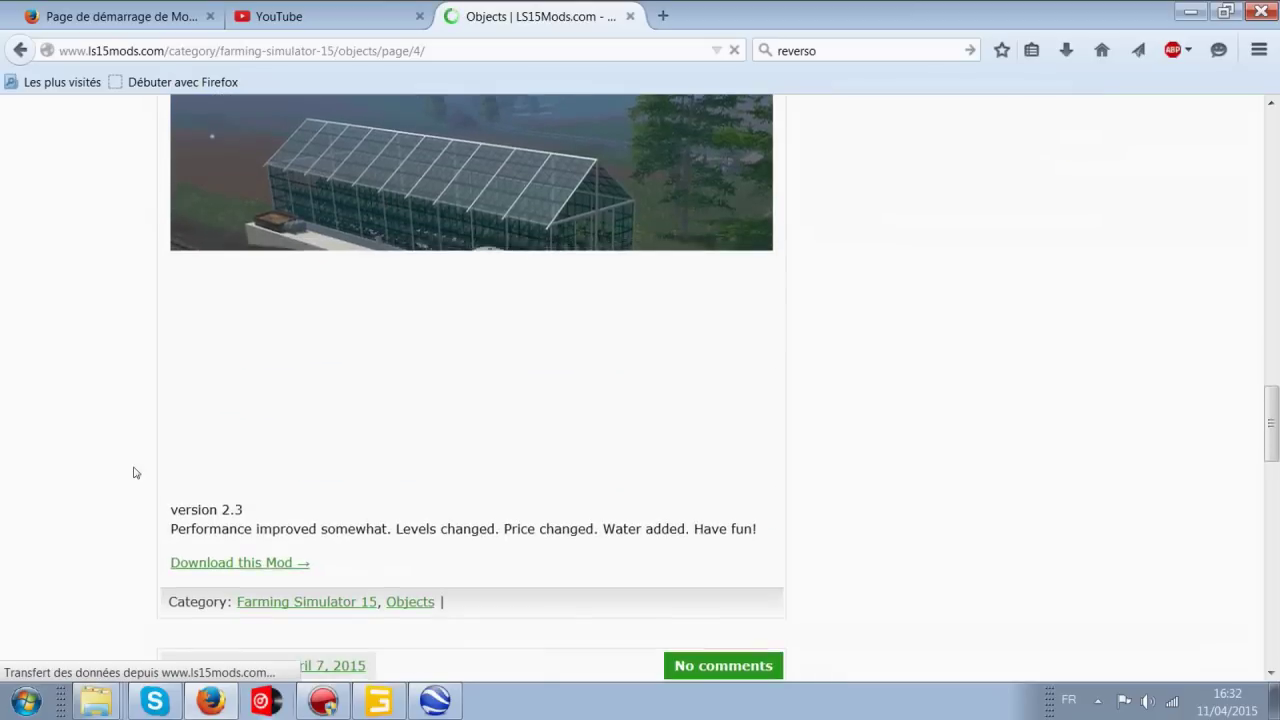
scroll(136, 472, "down", 4)
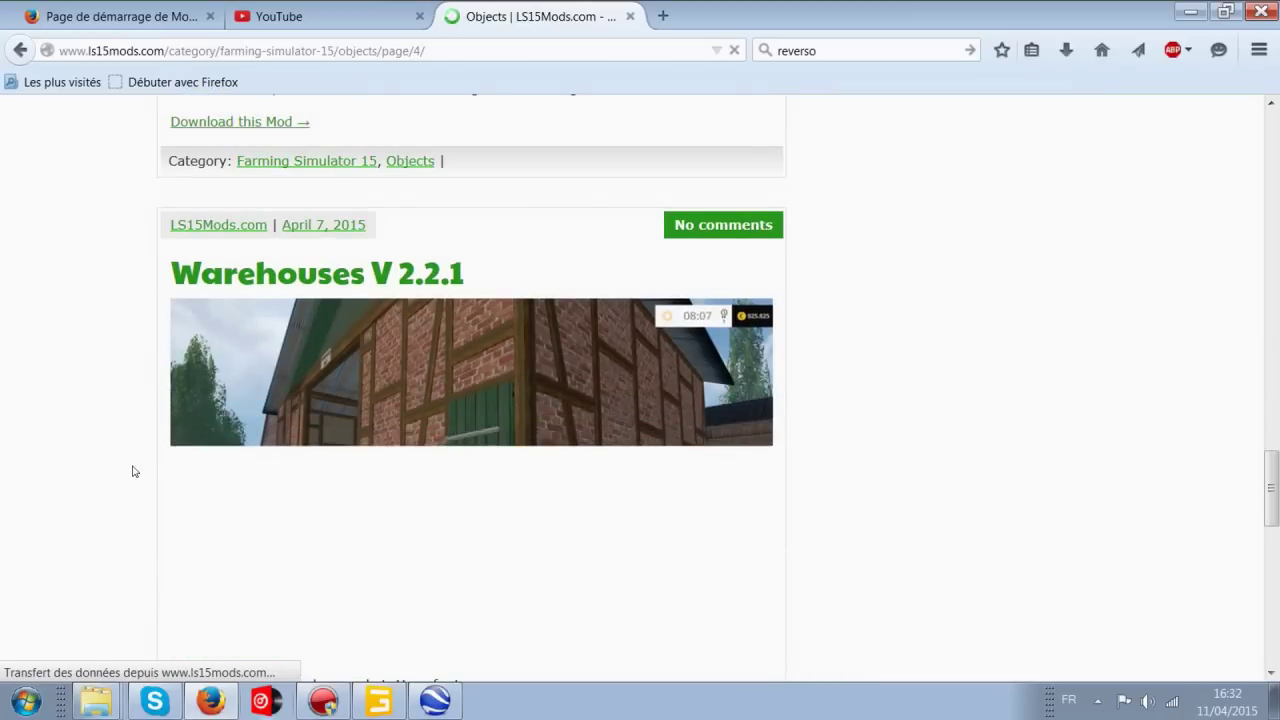
scroll(134, 472, "down", 5)
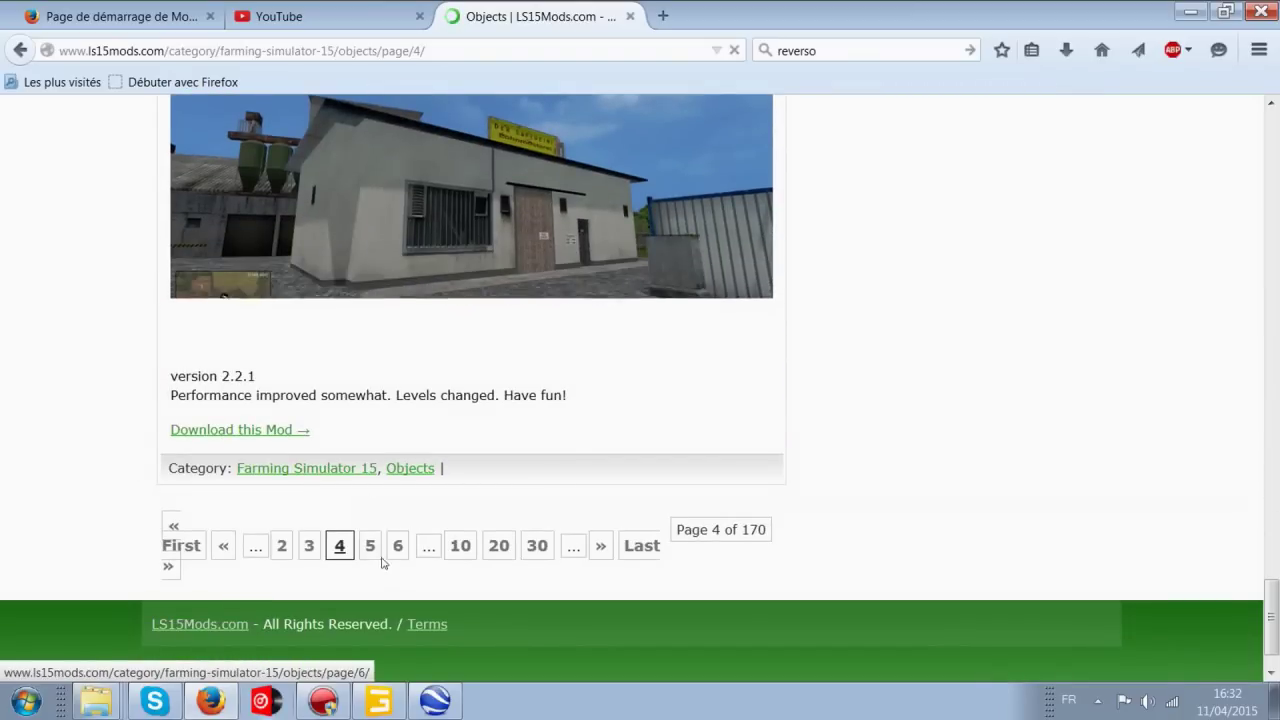
- Open page 5 of the Objects category and look through its mods down to the page links
left_click(370, 548)
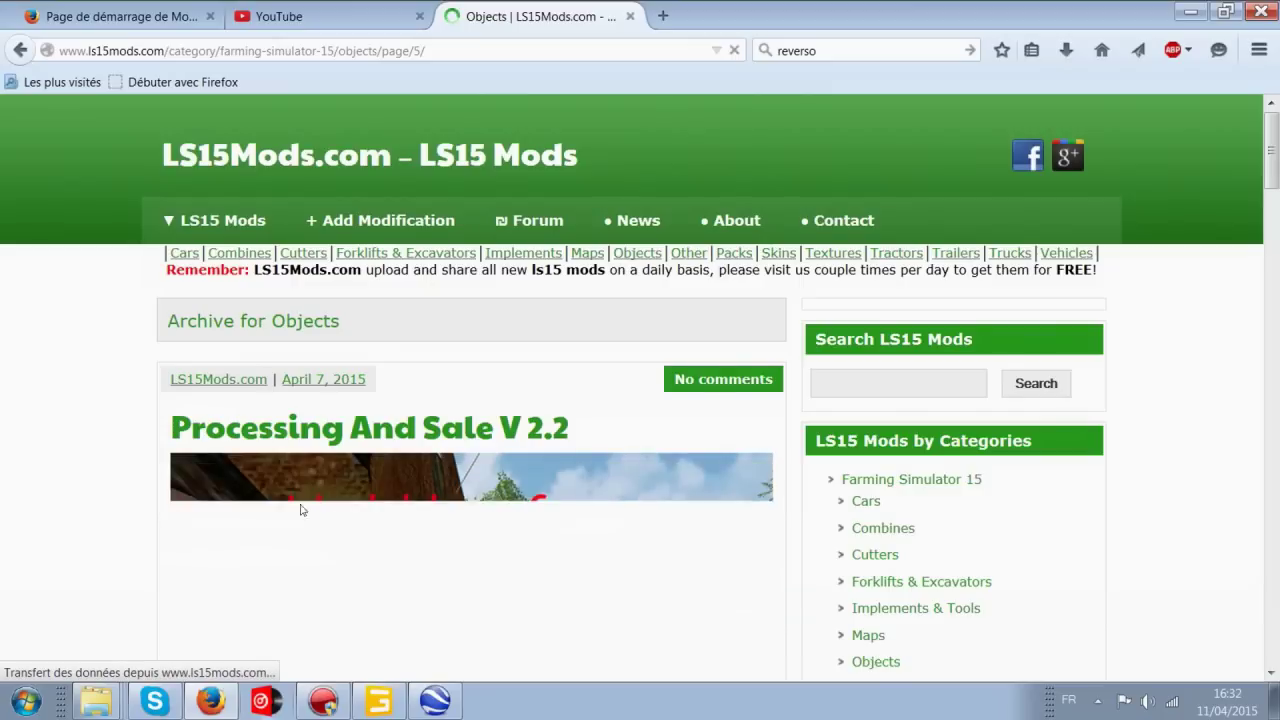
scroll(200, 505, "down", 3)
scroll(120, 492, "down", 4)
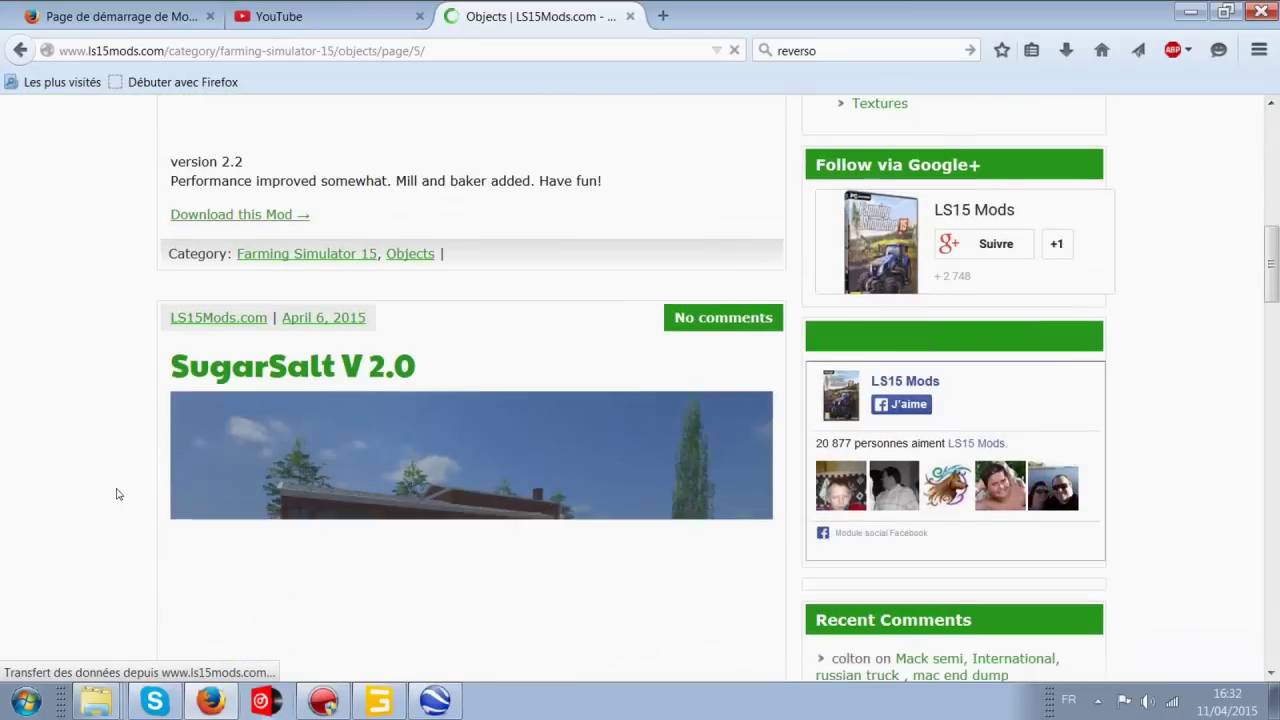
scroll(117, 491, "down", 11)
scroll(145, 487, "down", 11)
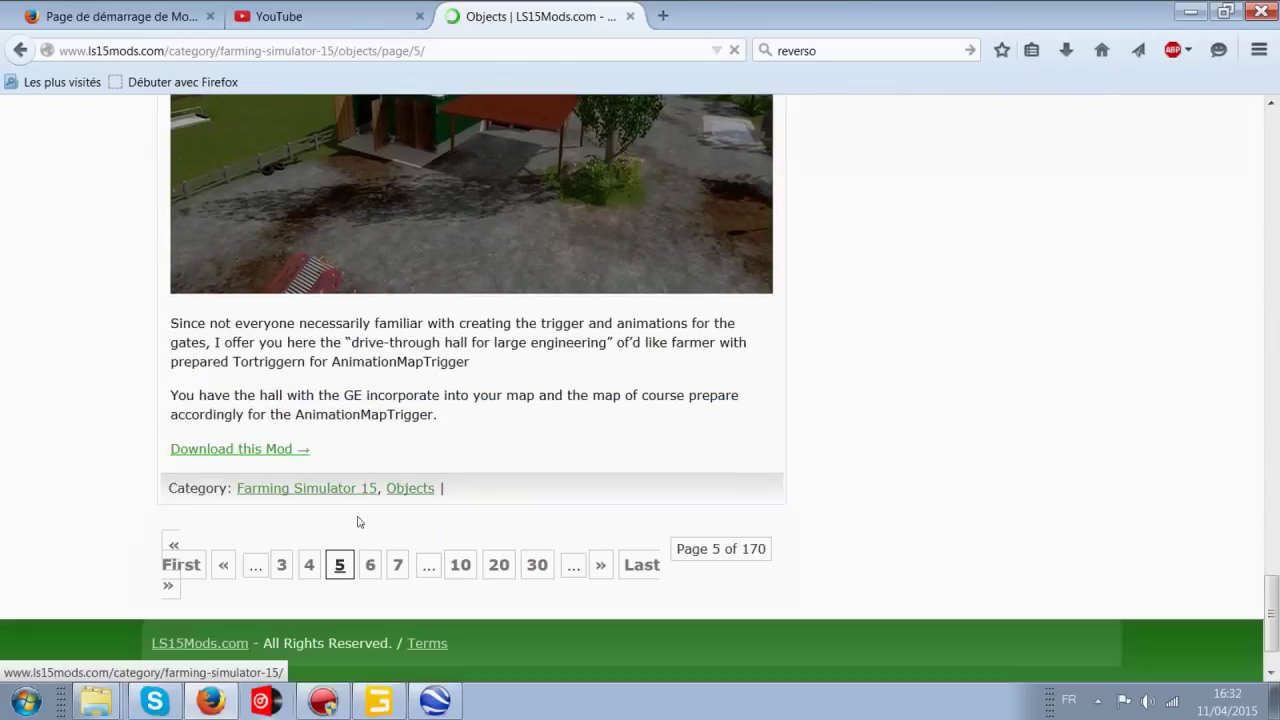
- Go to page 6 of the Objects category and look through its building and fence mods
left_click(360, 468)
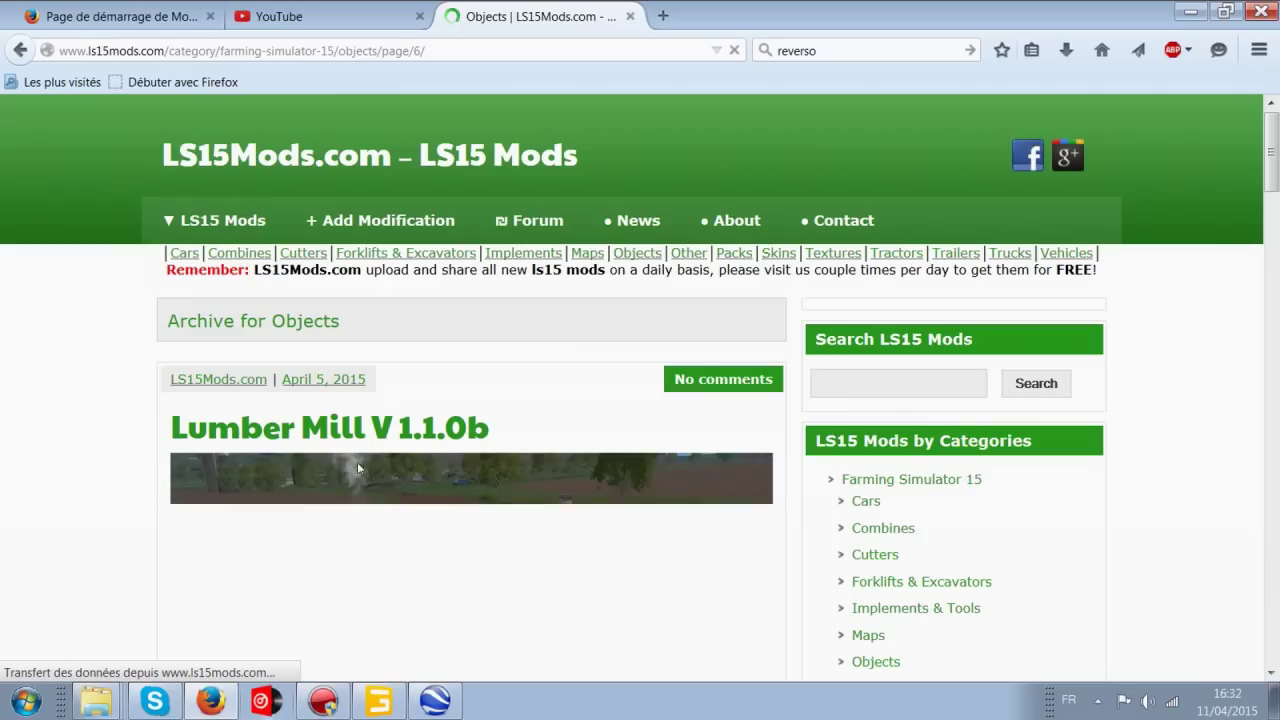
scroll(186, 491, "down", 4)
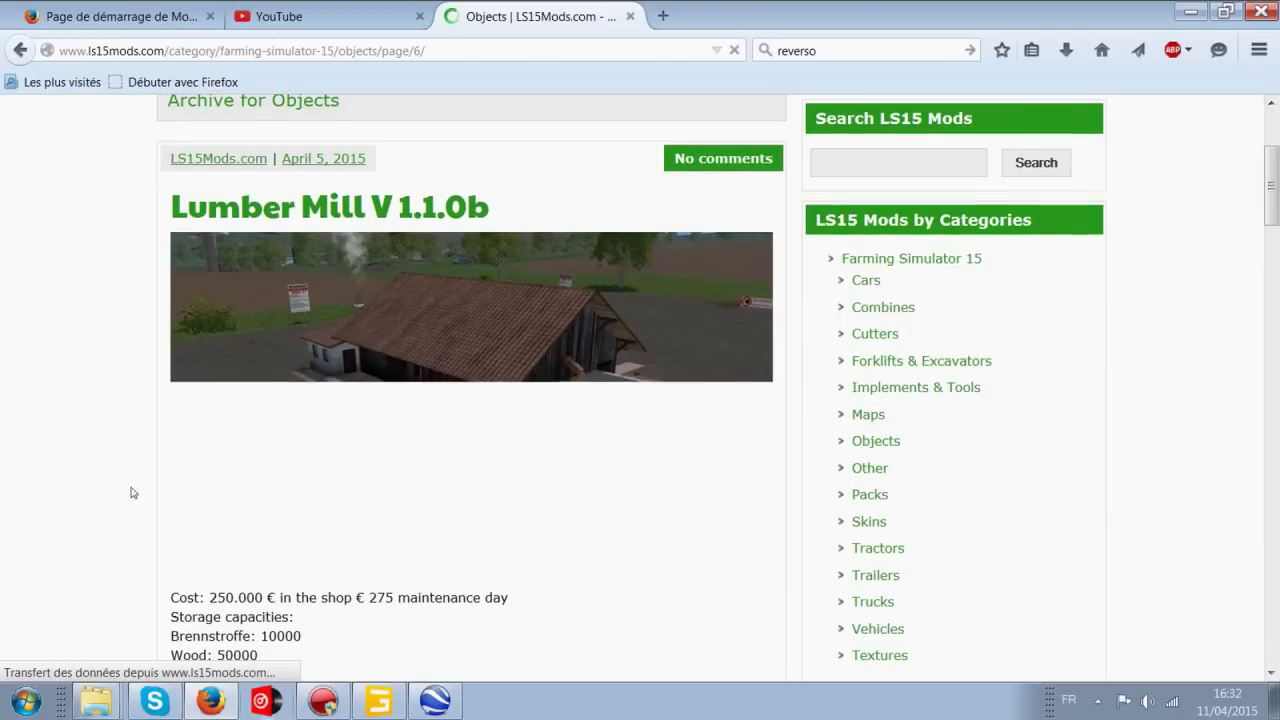
scroll(130, 492, "down", 13)
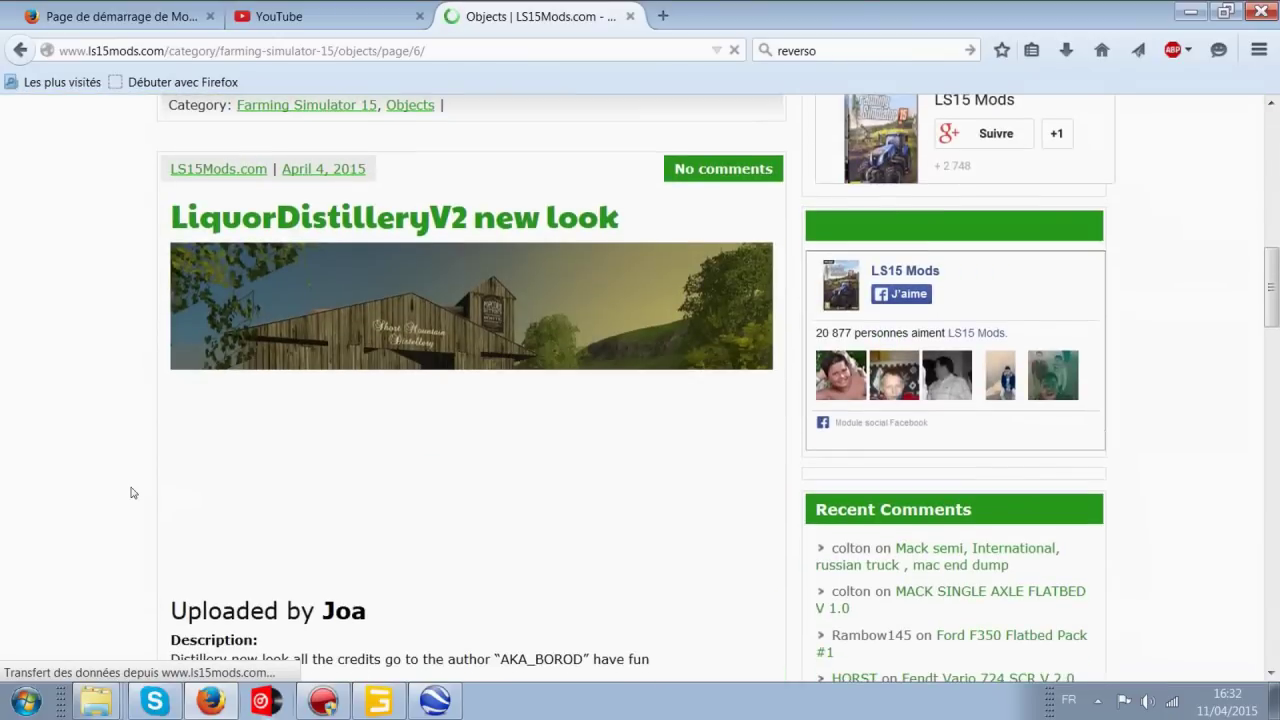
scroll(130, 492, "down", 10)
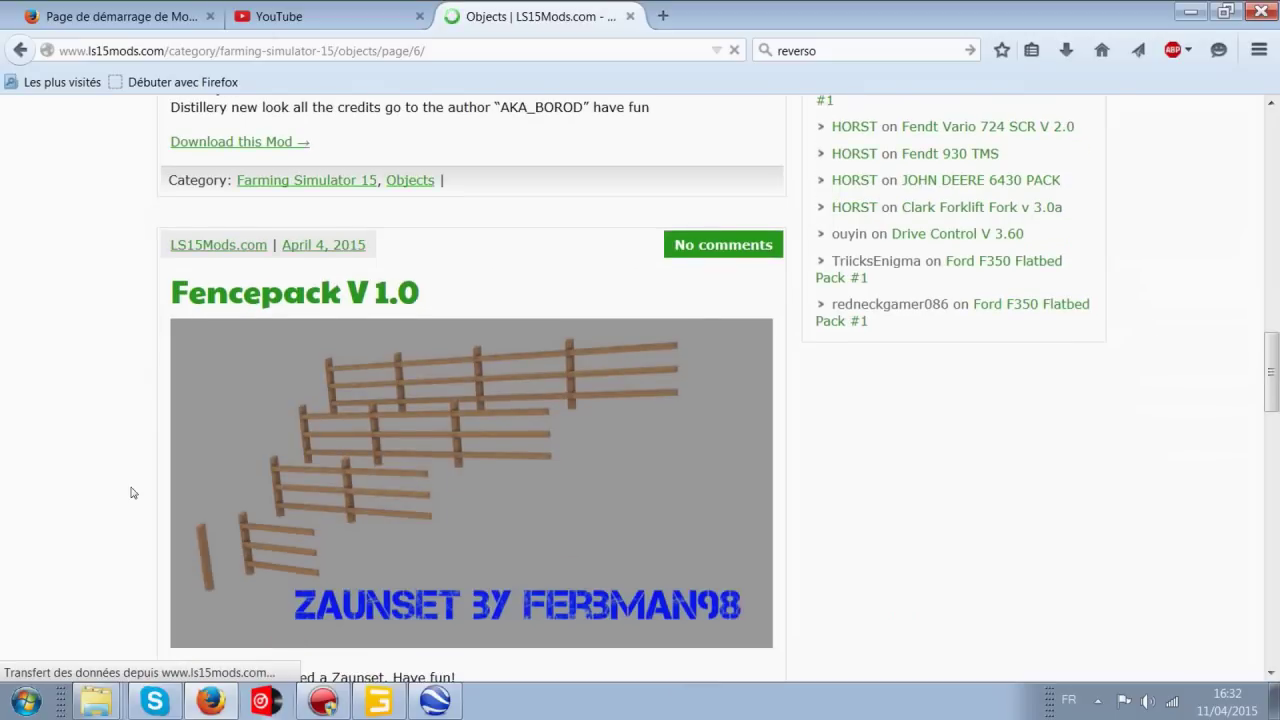
scroll(130, 492, "down", 20)
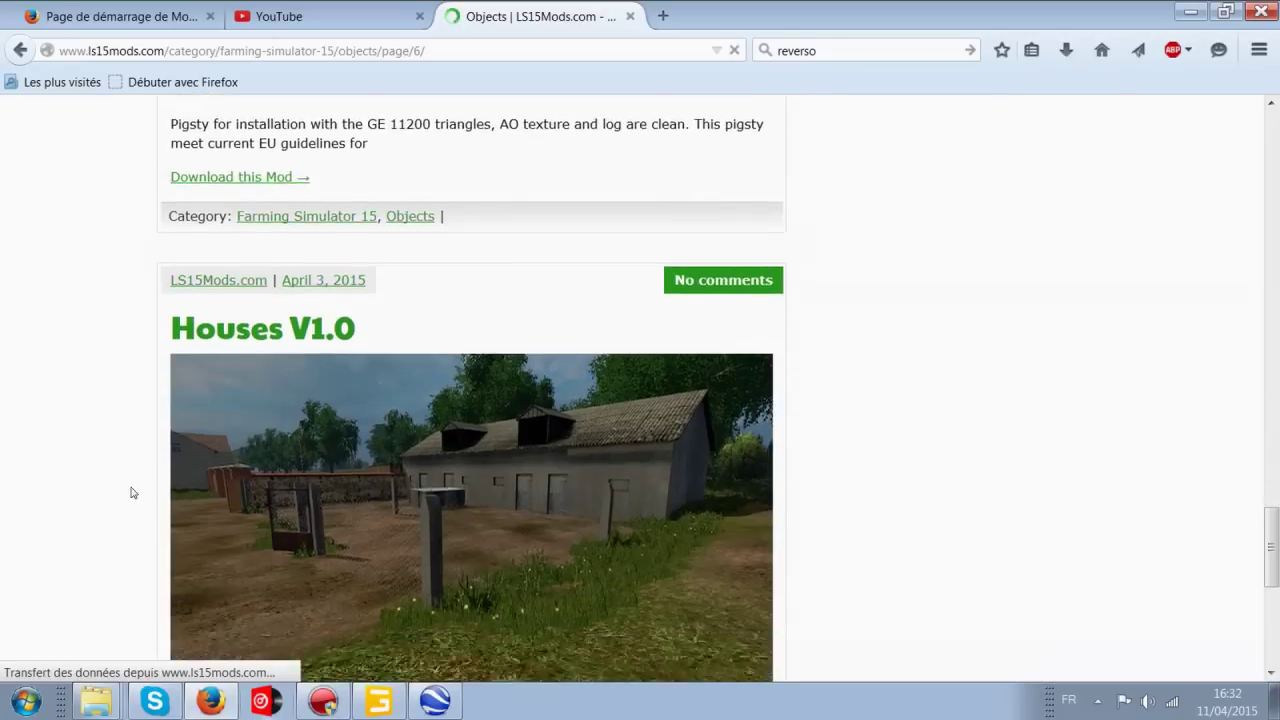
scroll(140, 500, "down", 7)
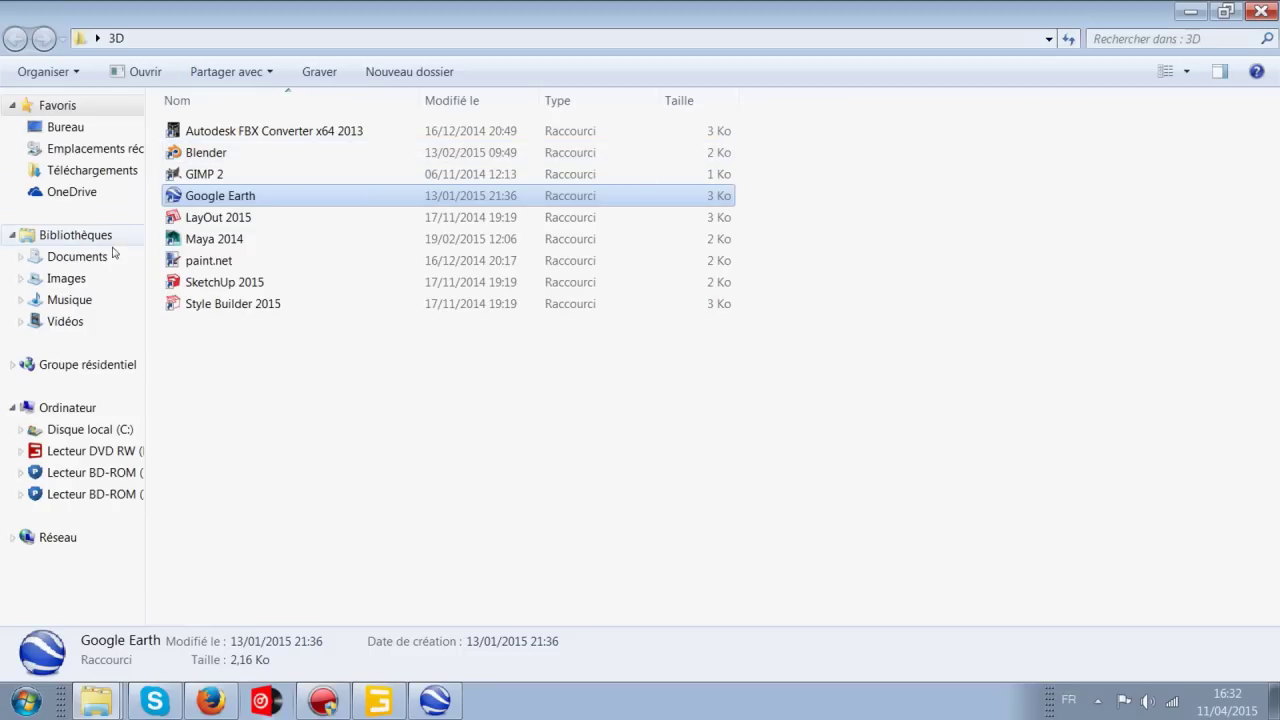
- Open map02.i3d from the desktop's test/westbridge_v1/map folder in GIANTS Editor version 6.0.2
left_click(80, 135)
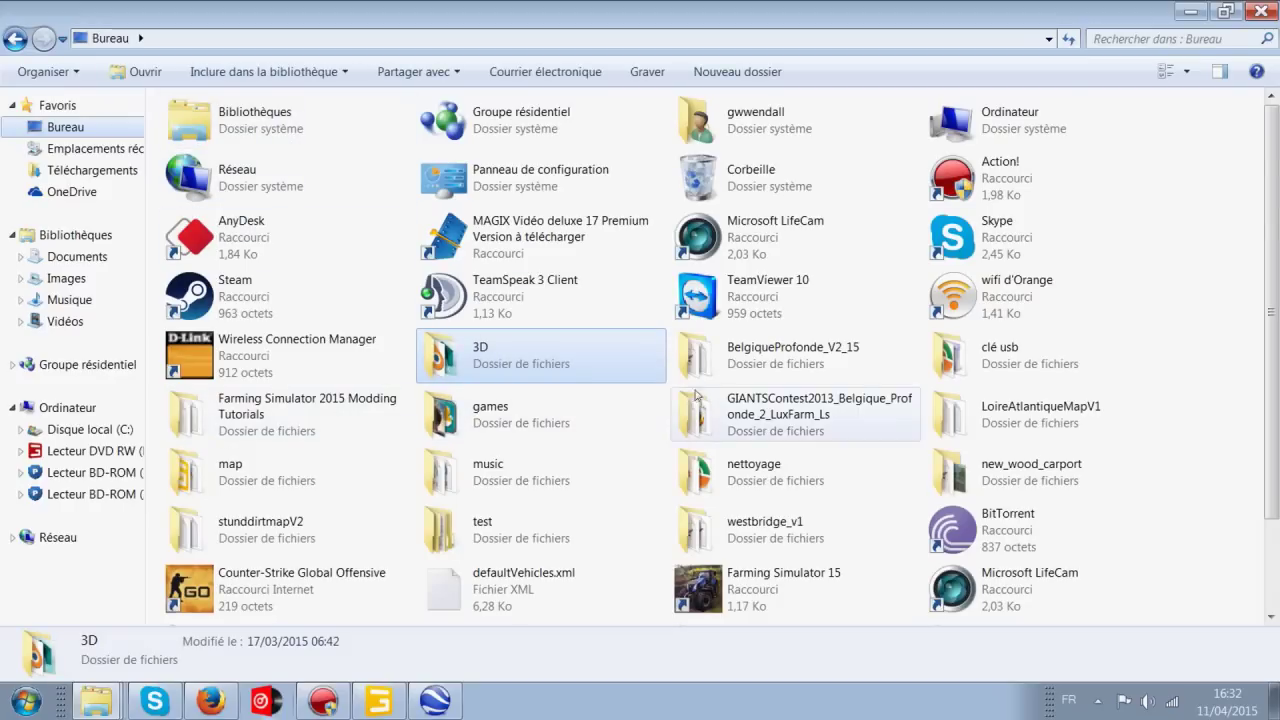
double_click(500, 515)
double_click(285, 127)
double_click(268, 136)
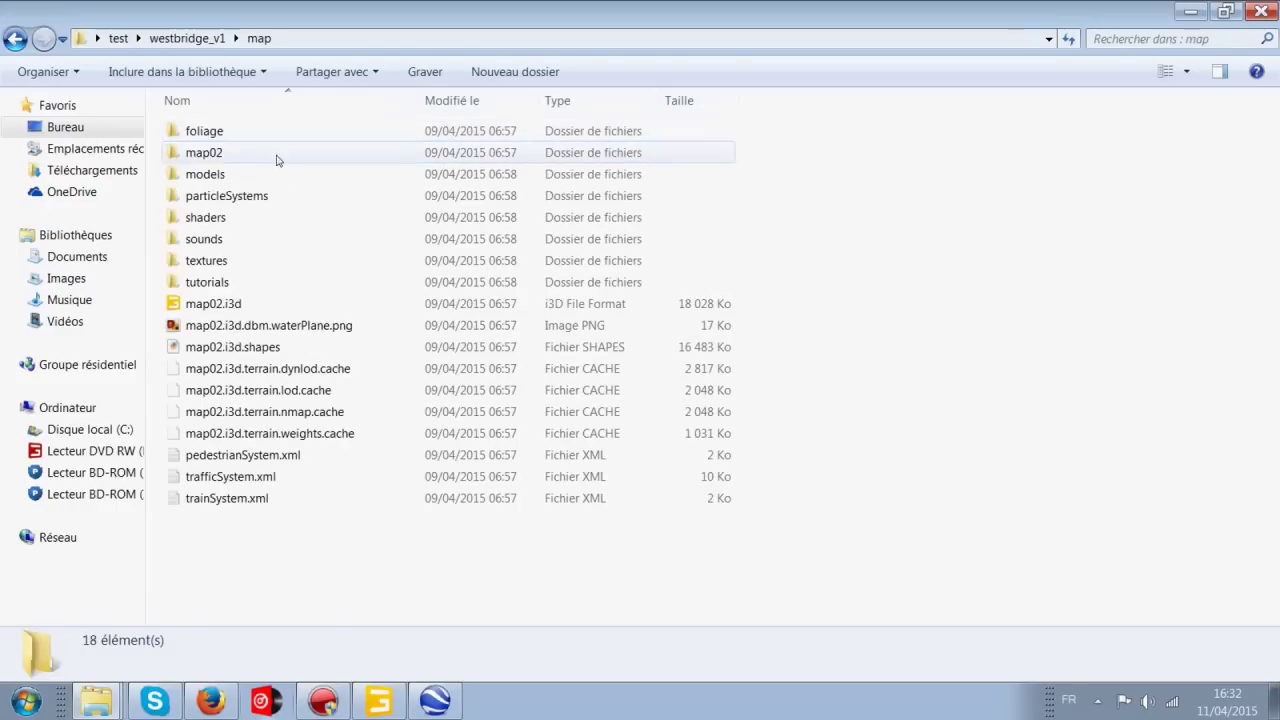
double_click(510, 308)
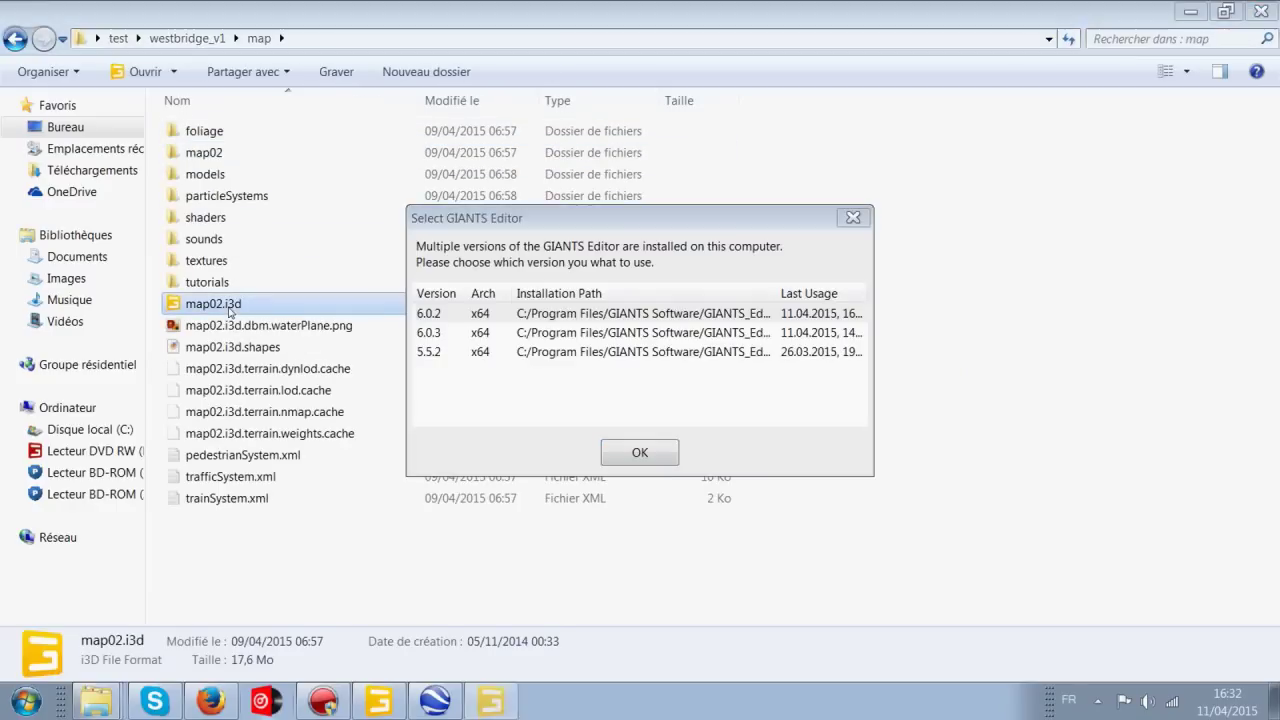
double_click(512, 313)
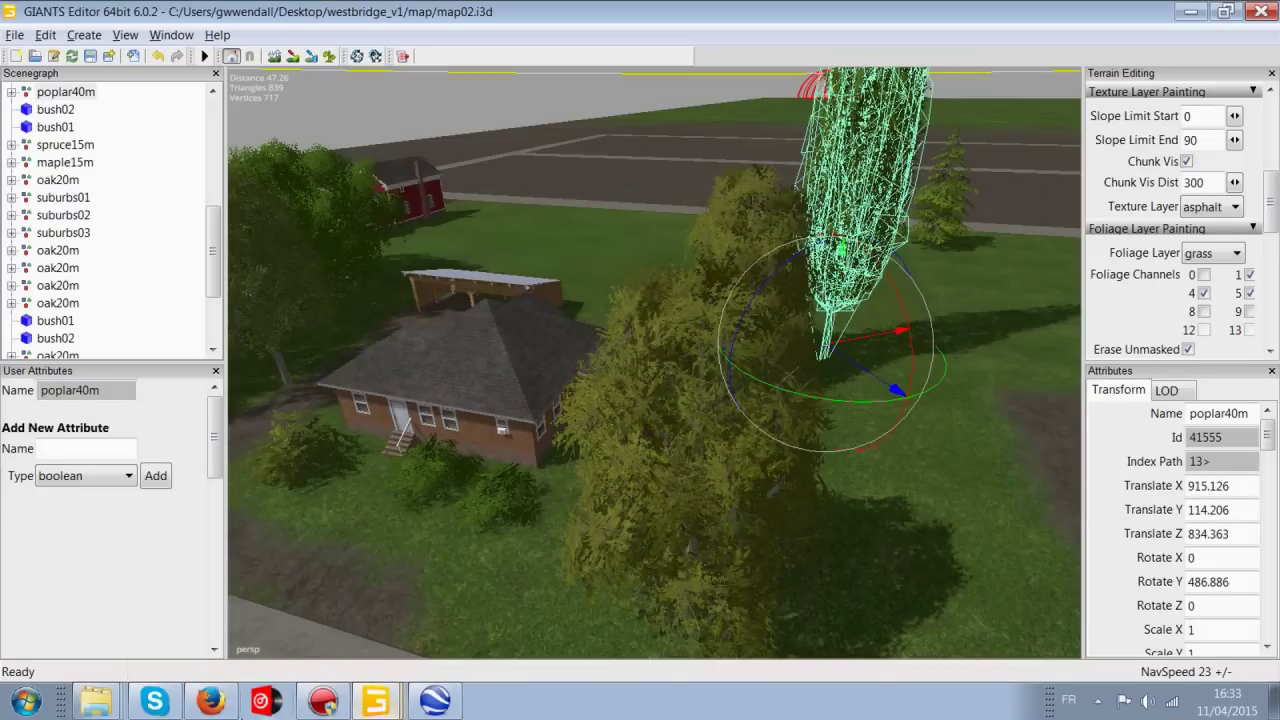
- Move the Google Earth window aside and dismiss the update notice and welcome window in the newly opened GIANTS Editor
left_click(434, 700)
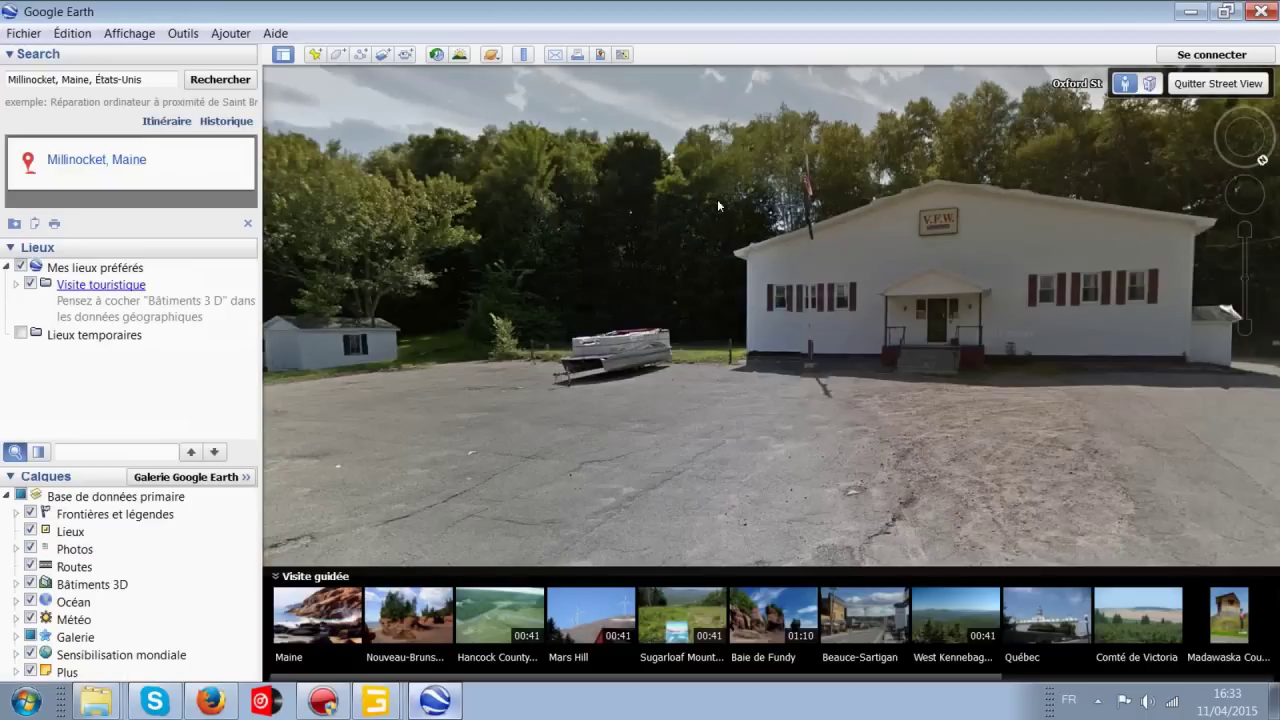
left_click_drag(783, 11, 1279, 11)
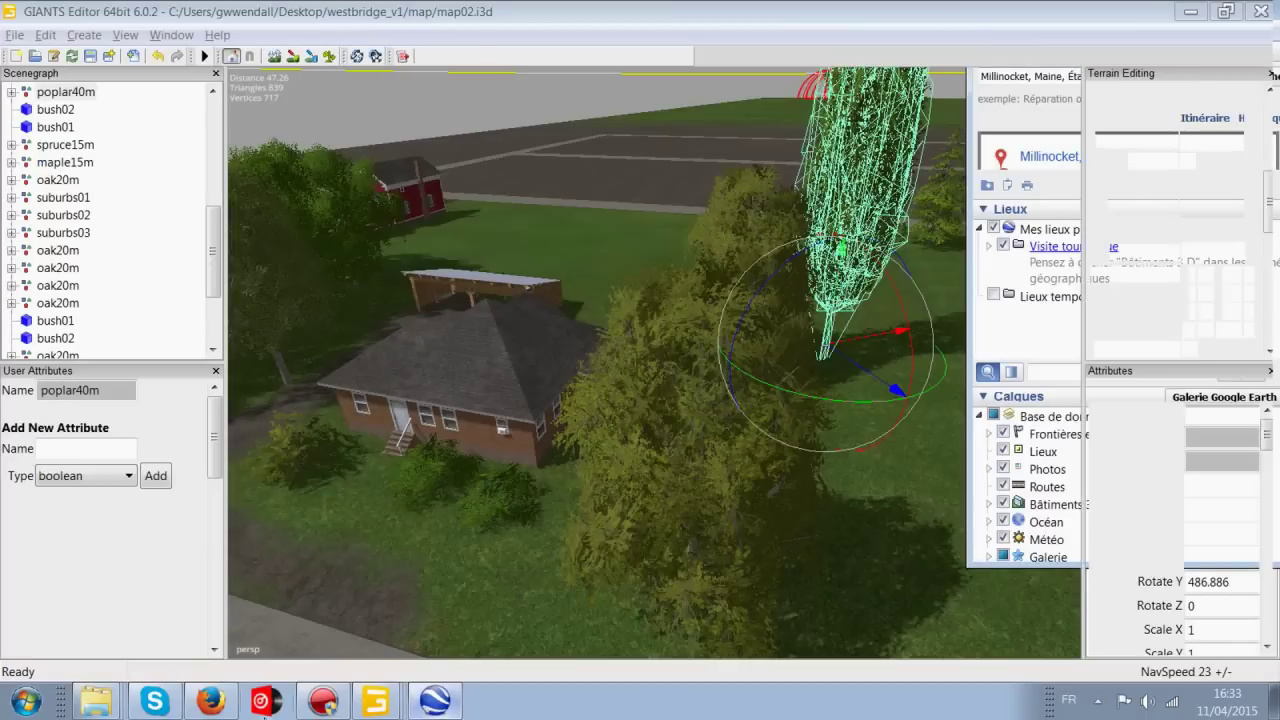
left_click_drag(642, 404, 441, 581, "alt")
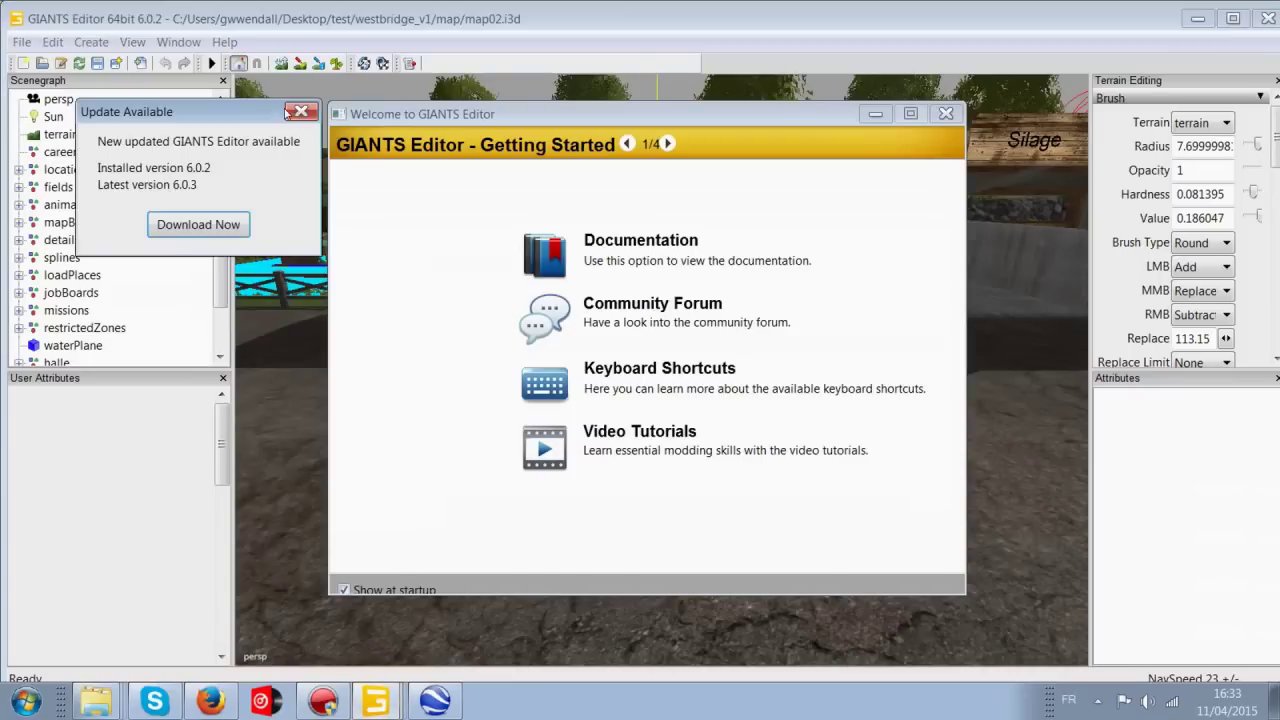
left_click(300, 111)
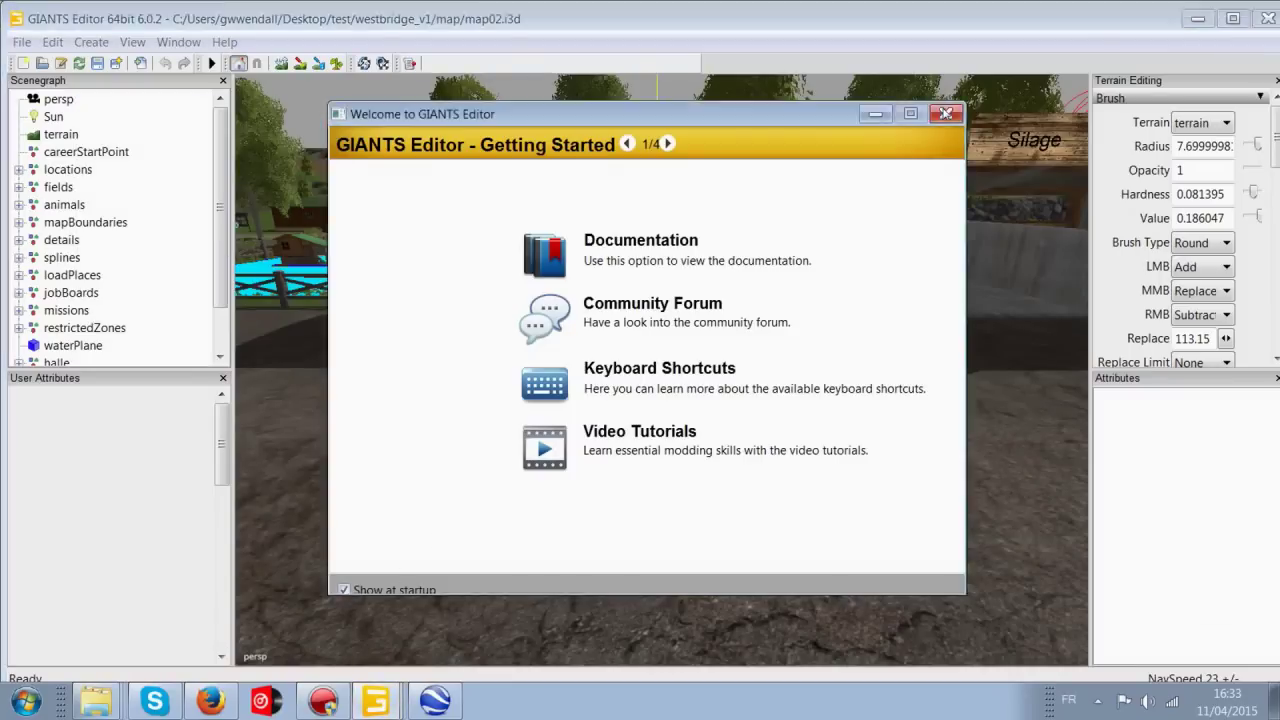
left_click(945, 113)
- Survey the test map from the farmyard across the fields and dealership to the town
right_click_drag(529, 168, 397, 183)
left_click_drag(397, 178, 985, 358, "alt")
left_click_drag(897, 357, 1095, 365, "alt")
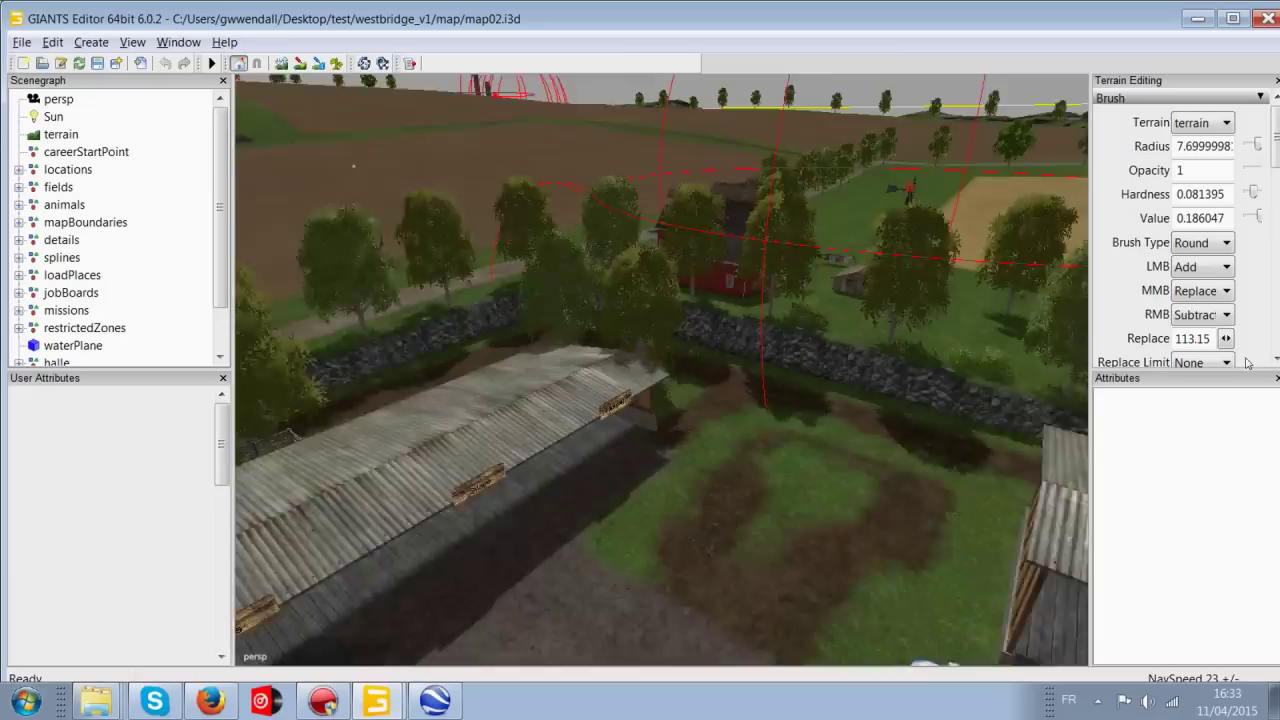
scroll(413, 510, "up", 3)
left_click_drag(413, 510, 710, 426, "alt")
right_click_drag(709, 431, 400, 638)
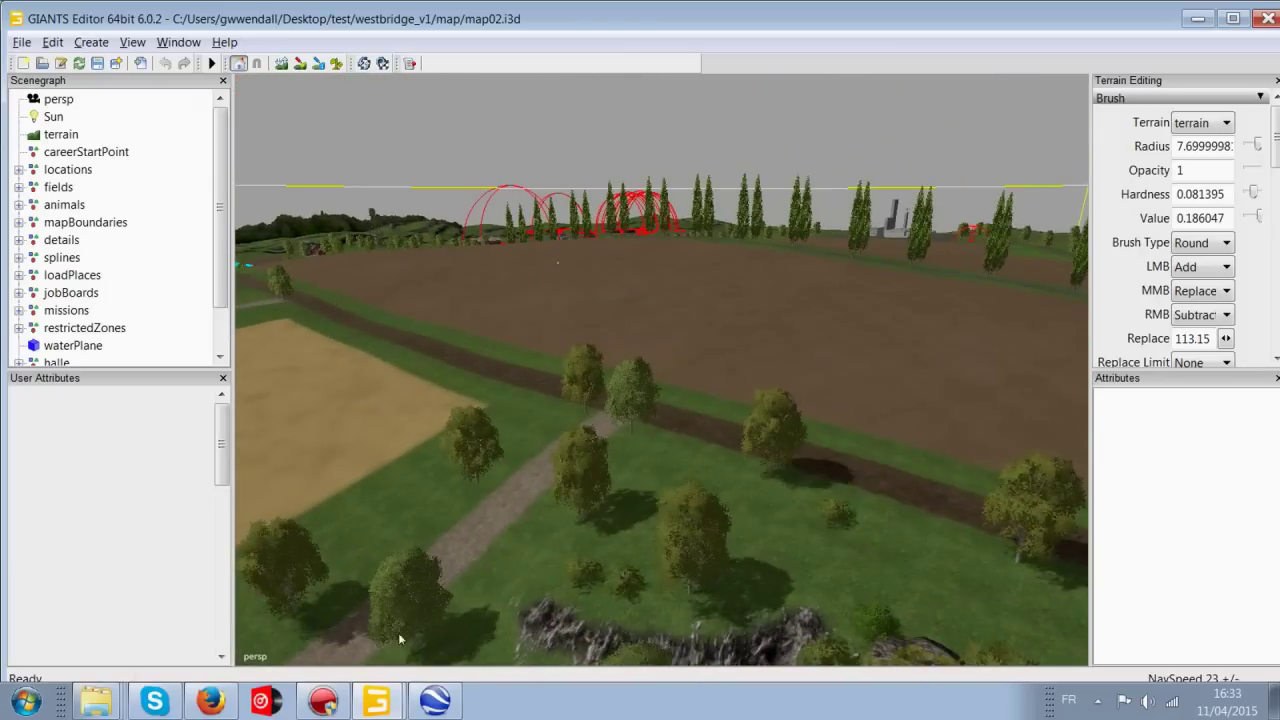
right_click_drag(539, 537, 724, 218)
left_click_drag(255, 246, 490, 217, "alt")
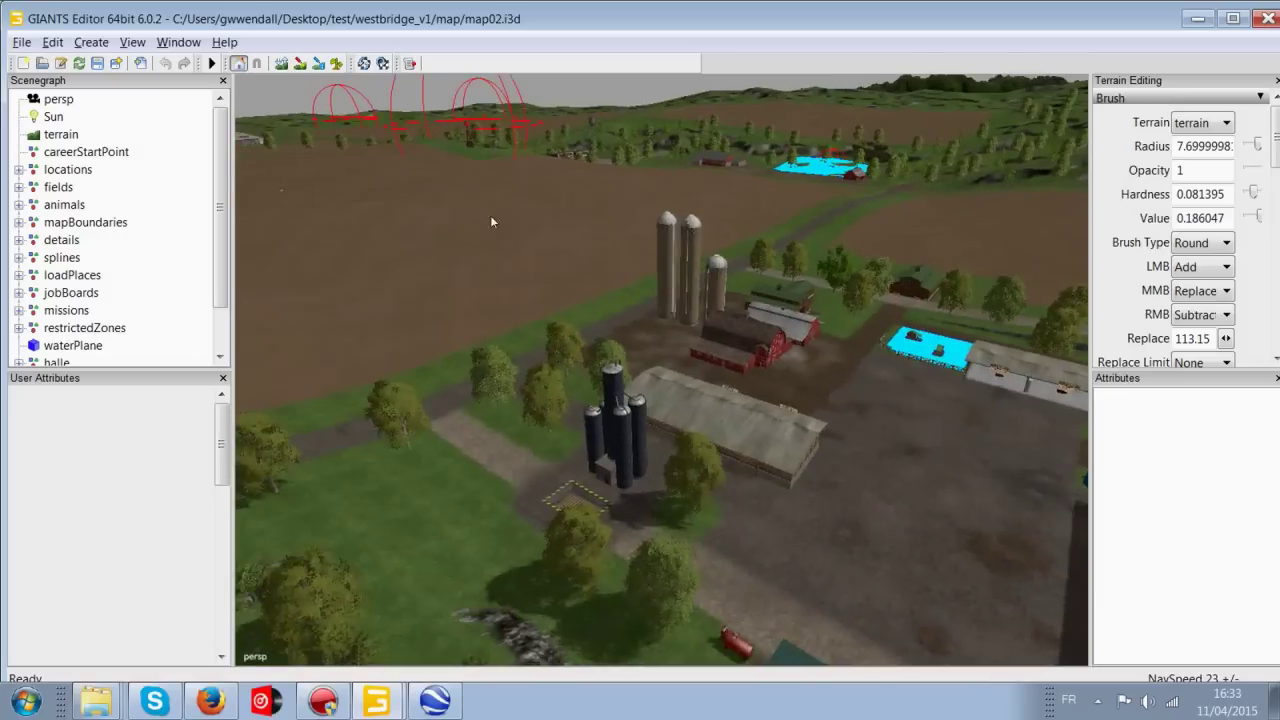
scroll(649, 216, "up", 3)
left_click_drag(360, 260, 604, 405, "alt")
right_click_drag(603, 406, 838, 365)
middle_click_drag(836, 364, 584, 437, "alt")
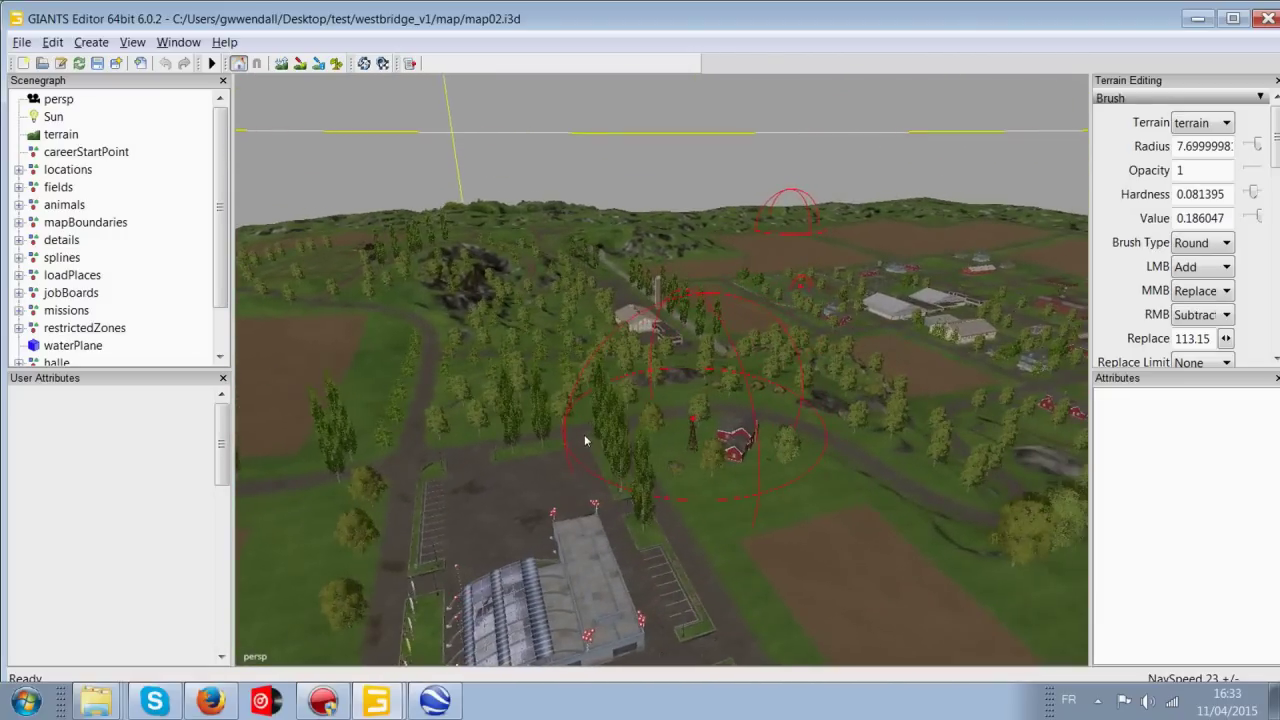
right_click_drag(584, 437, 634, 394, "alt")
middle_click_drag(634, 394, 334, 423, "alt")
right_click_drag(334, 423, 766, 318, "alt")
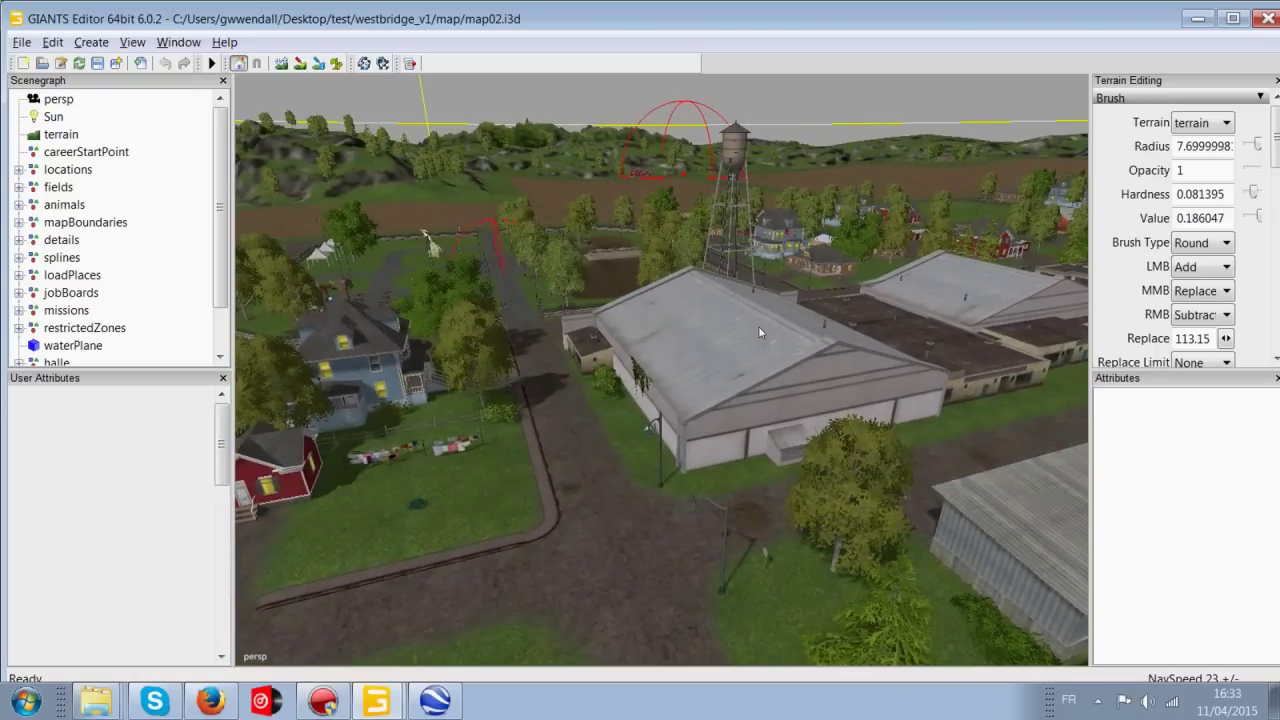
- Check the hangar row in the American town and select the courthouse building
left_click_drag(759, 330, 486, 350, "alt")
right_click_drag(486, 350, 695, 493, "alt")
left_click(561, 510)
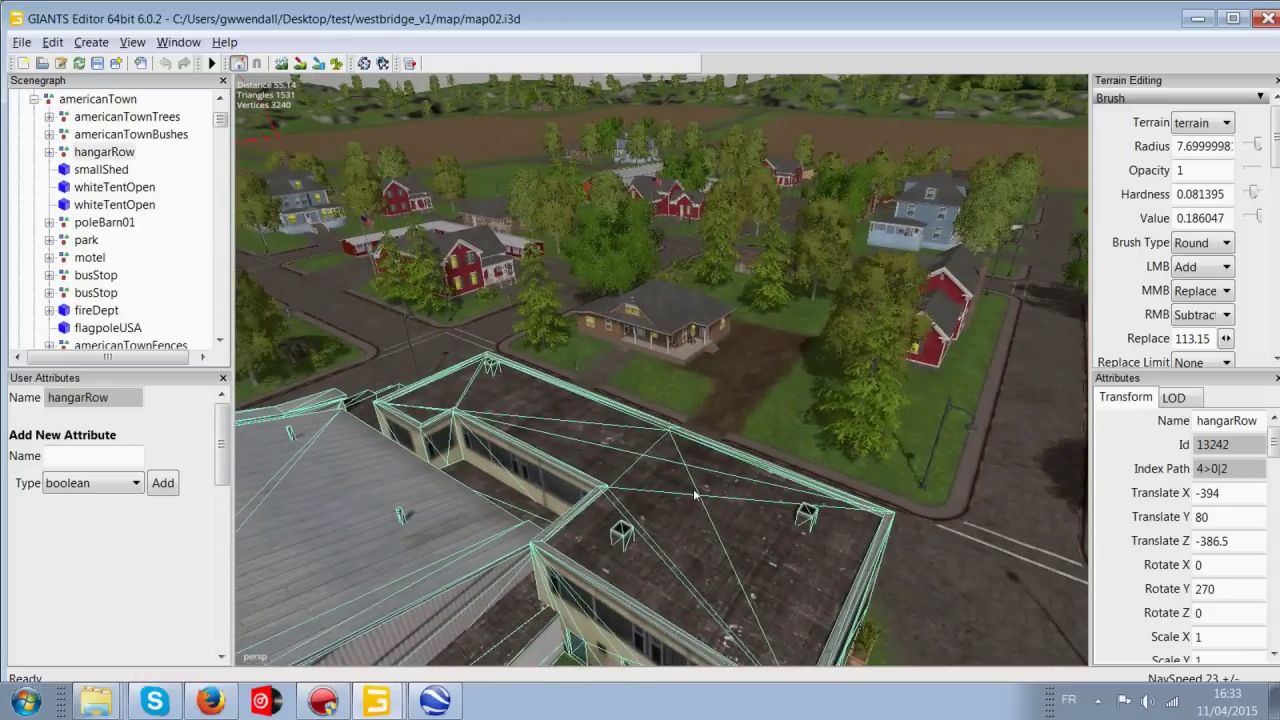
middle_click_drag(695, 495, 726, 428, "alt")
right_click_drag(510, 355, 788, 290)
left_click(720, 403)
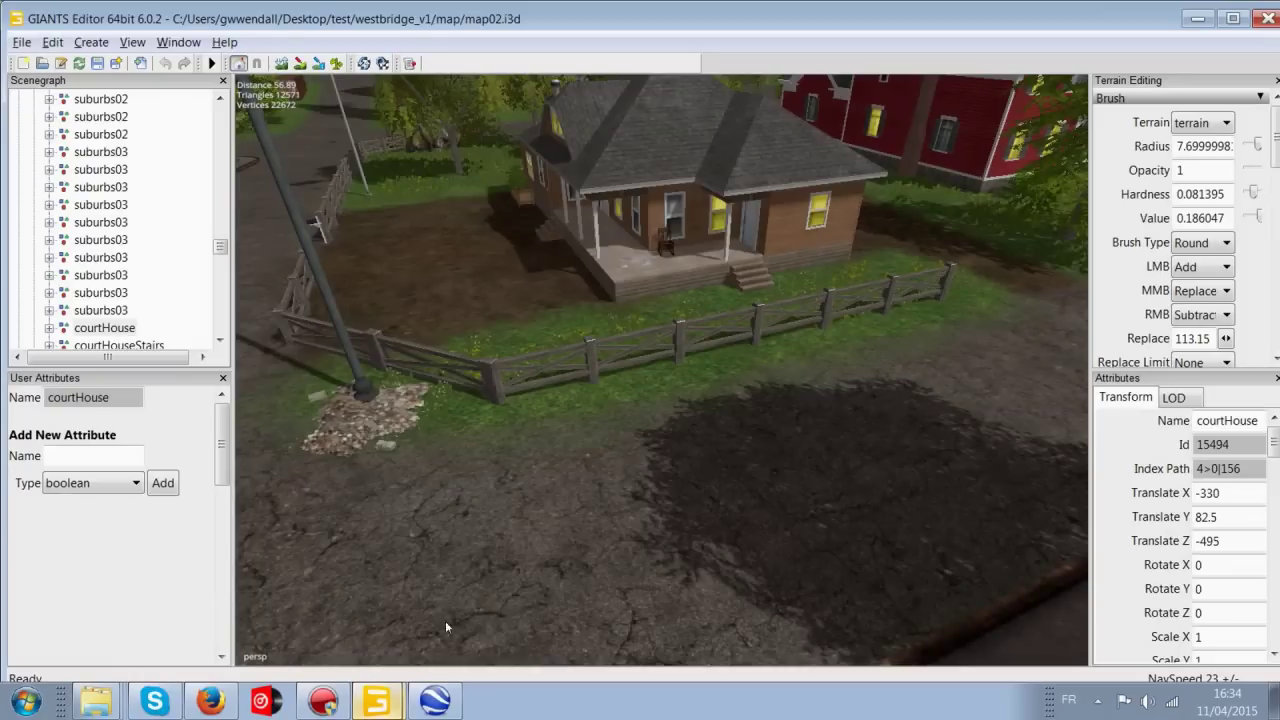
- Examine the courthouse and its surroundings from several sides, ending at the paved path by the building
left_click_drag(521, 483, 866, 449, "alt")
right_click_drag(862, 449, 454, 450, "alt")
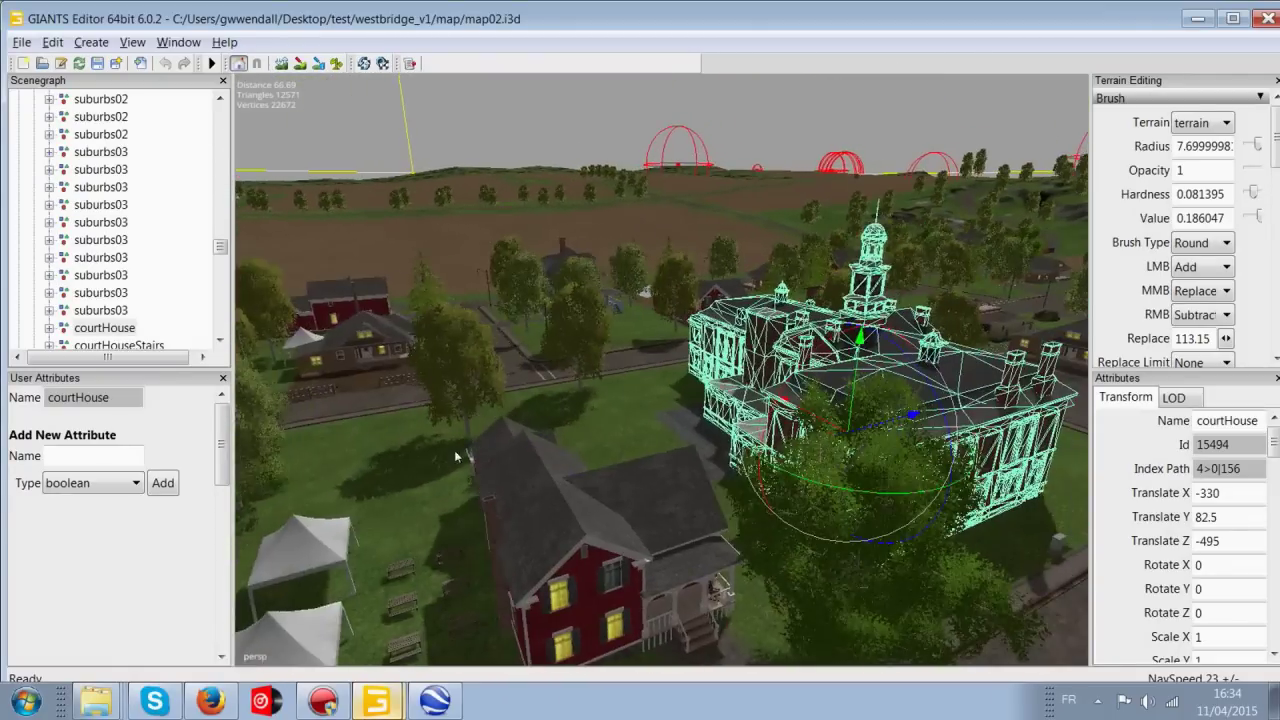
left_click_drag(454, 450, 557, 471, "alt")
middle_click_drag(557, 471, 606, 330, "alt")
left_click_drag(606, 330, 945, 354, "alt")
right_click_drag(945, 354, 557, 500, "alt")
left_click_drag(558, 500, 706, 495, "alt")
middle_click_drag(340, 430, 488, 483, "alt")
right_click_drag(488, 483, 580, 362, "alt")
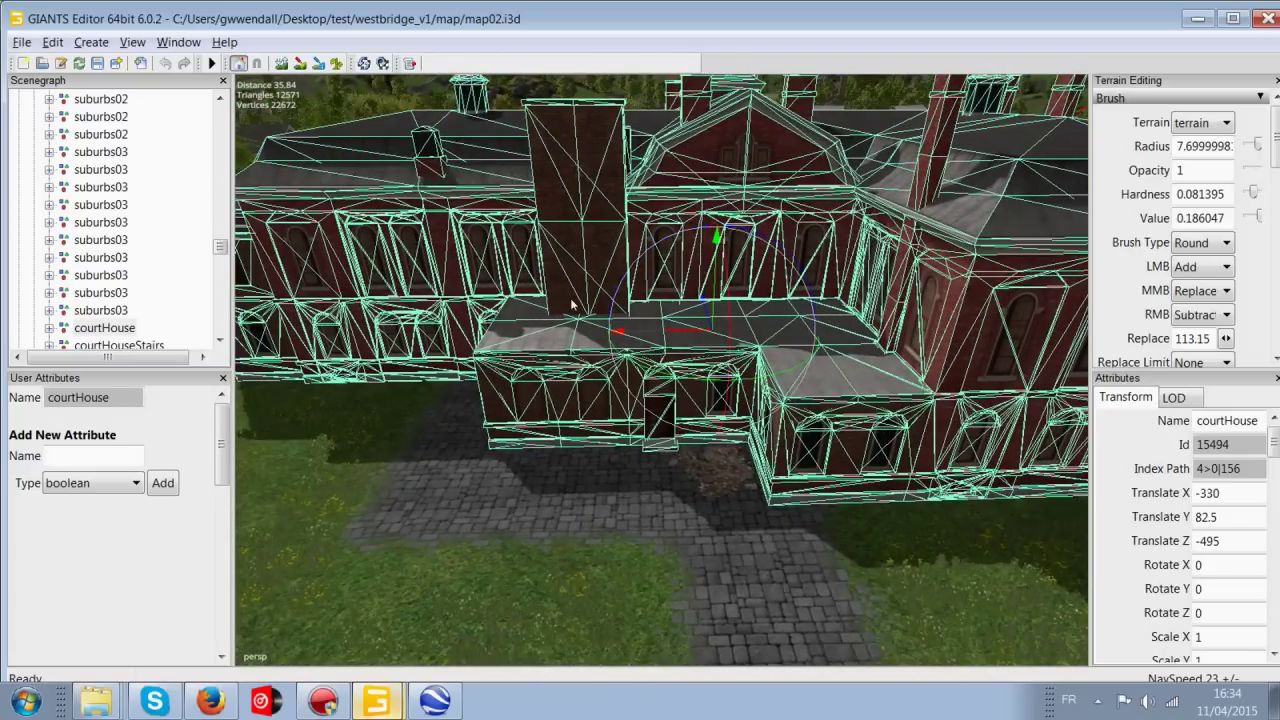
- Expand the courtHouse group in the scenegraph and select its courtHouse_LOD0 mesh
scroll(672, 327, "down", 2)
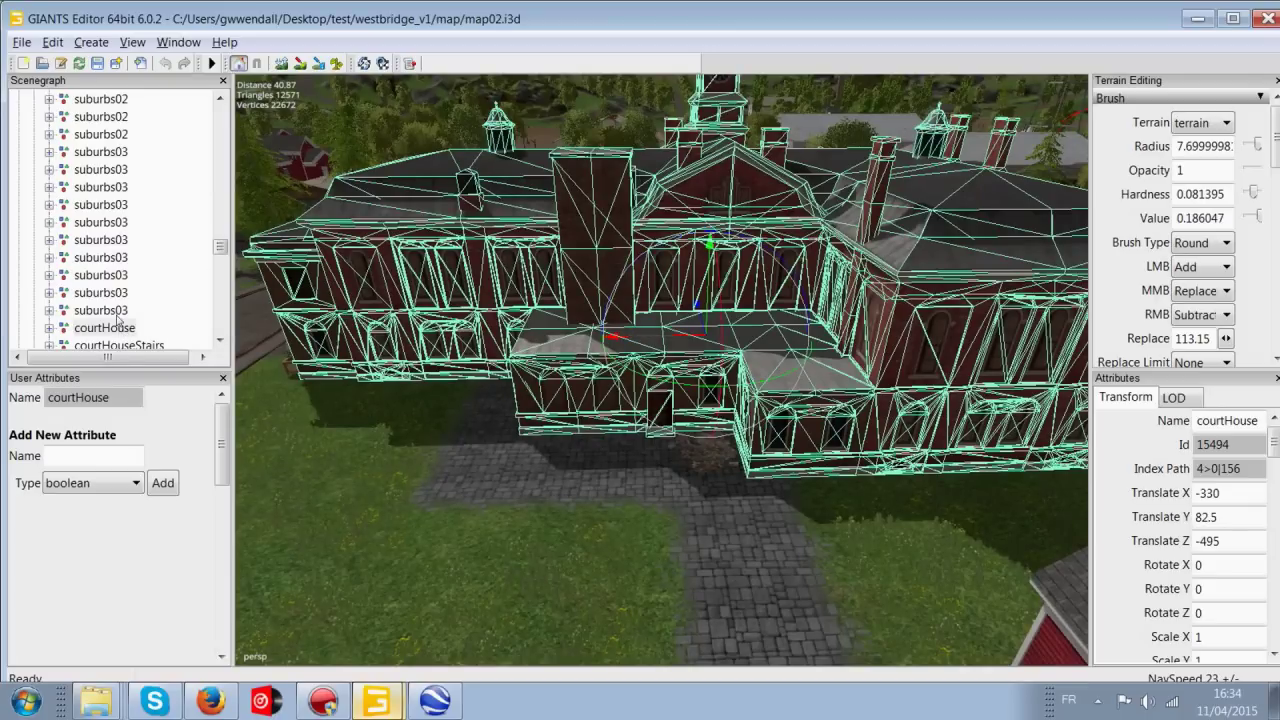
left_click(118, 312)
left_click(118, 328)
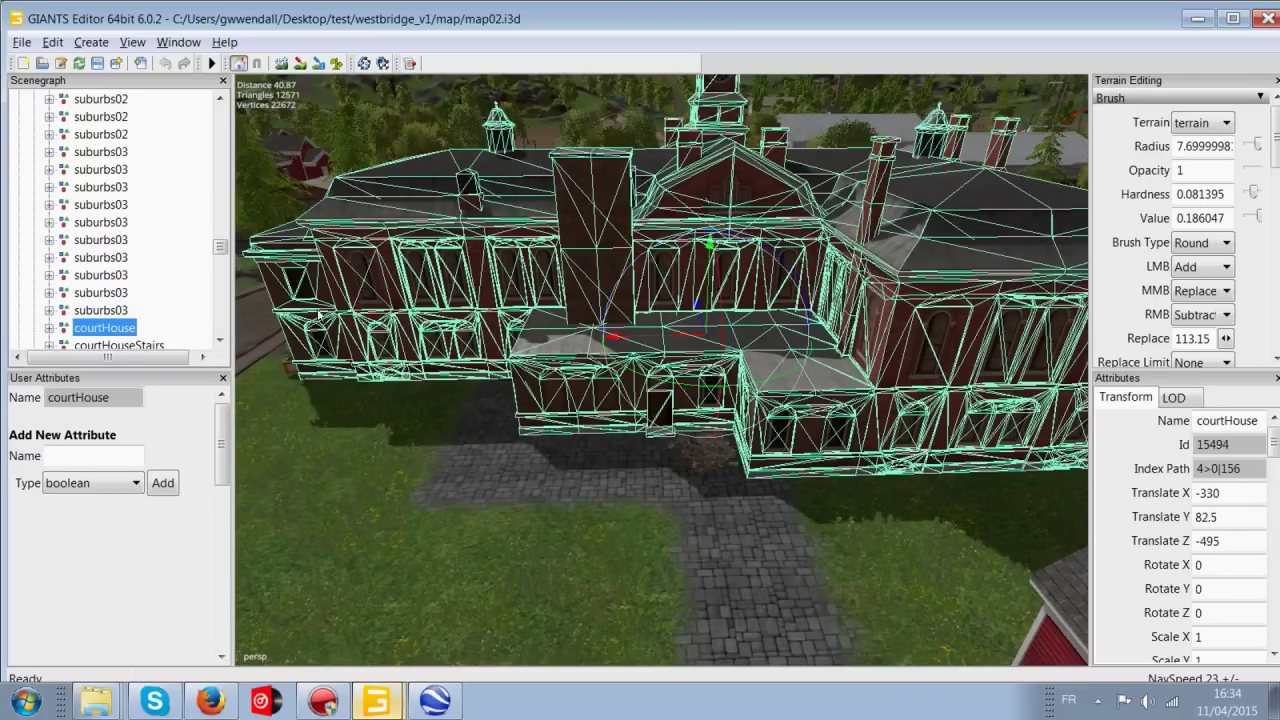
key("Down")
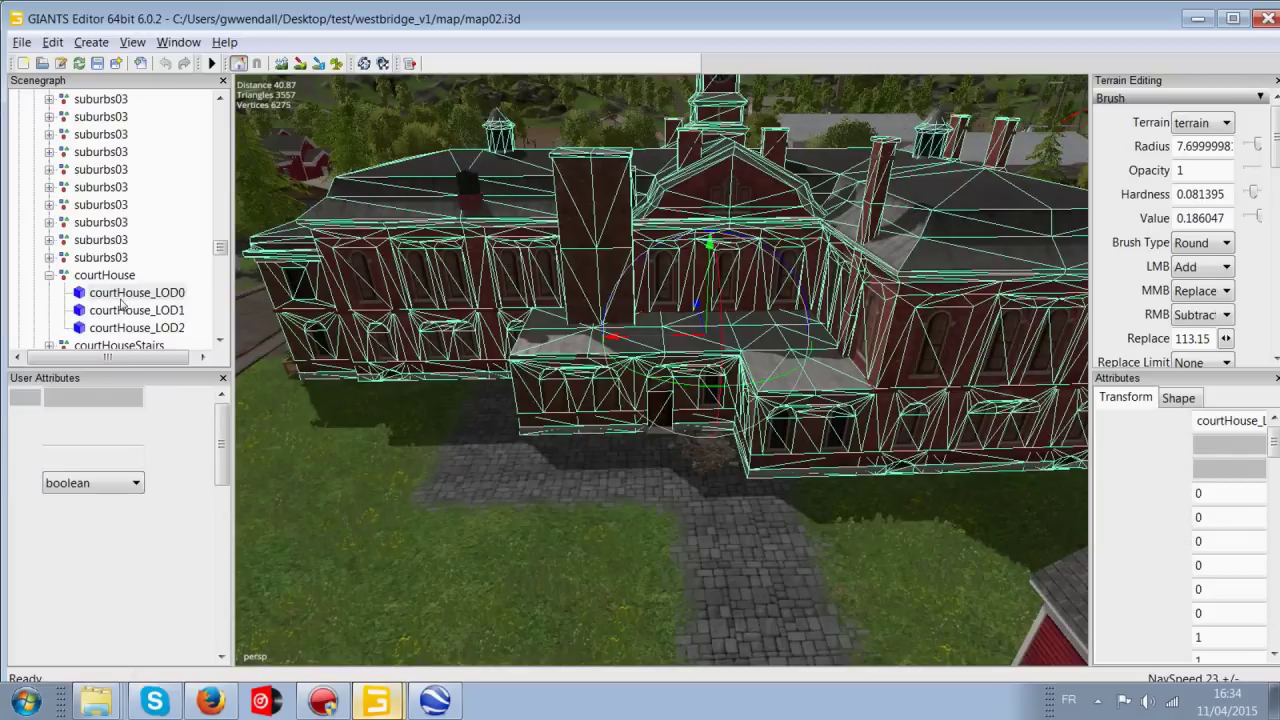
- Try raising courtHouse_LOD0 by about 4.87, courtHouse_LOD2 by about 9.93 and courtHouse_LOD1 slightly, undoing each move
left_click_drag(705, 262, 673, 200)
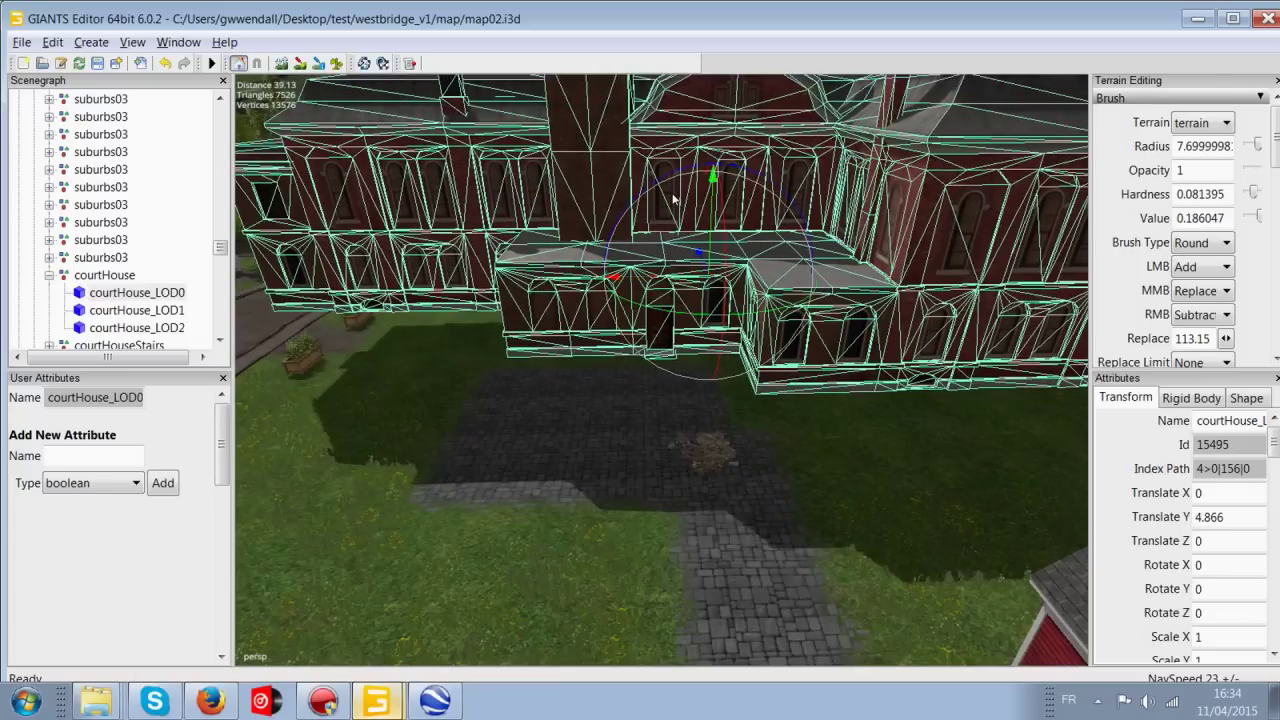
key("ctrl+z")
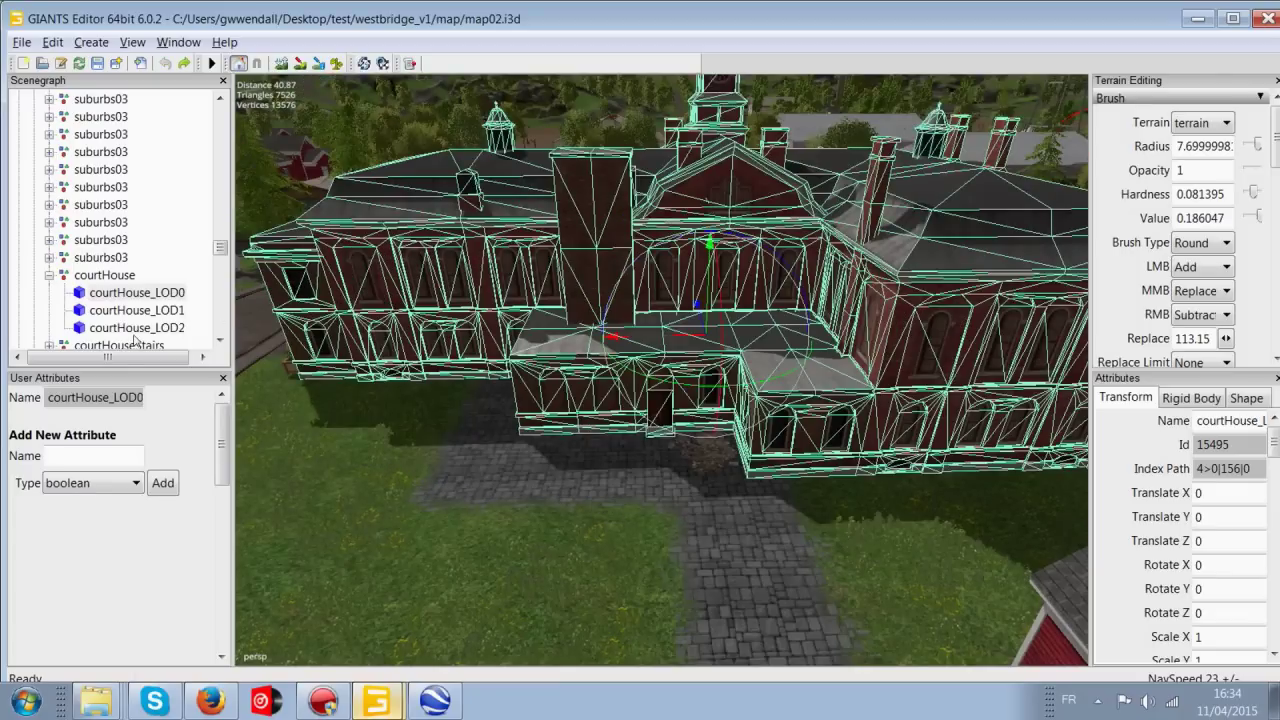
left_click(134, 341)
left_click(130, 310)
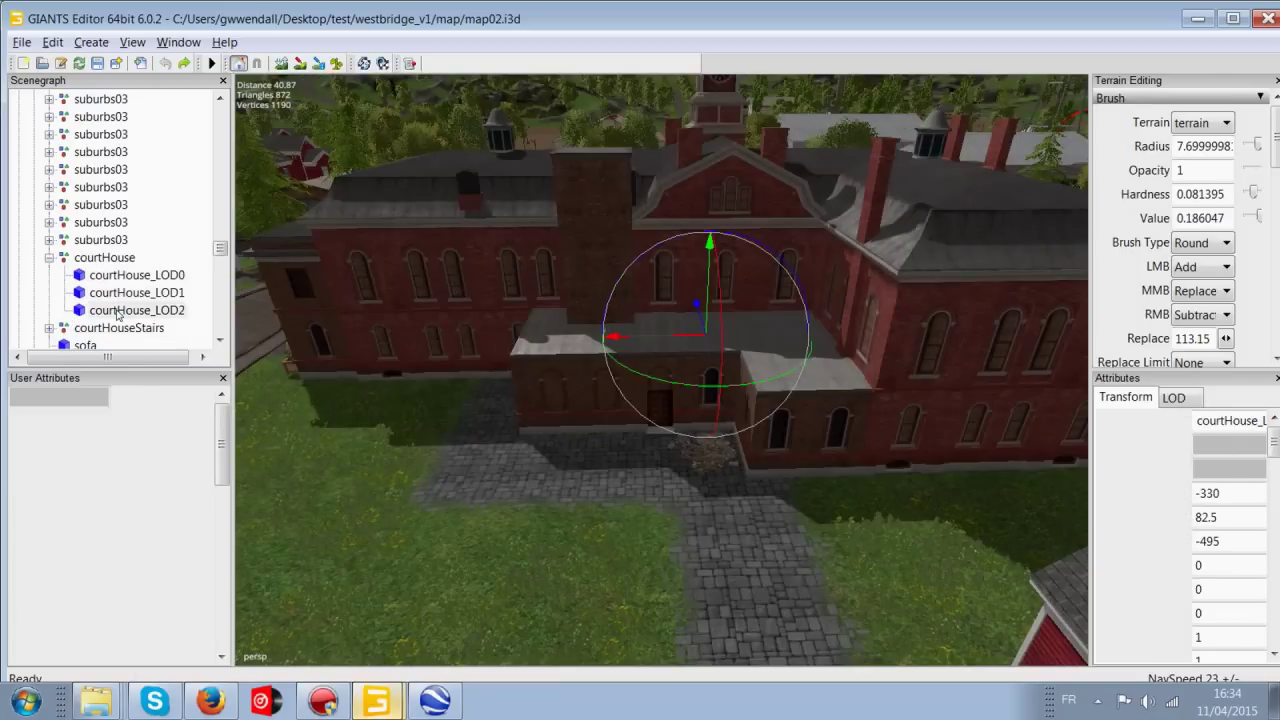
left_click_drag(710, 245, 715, 95)
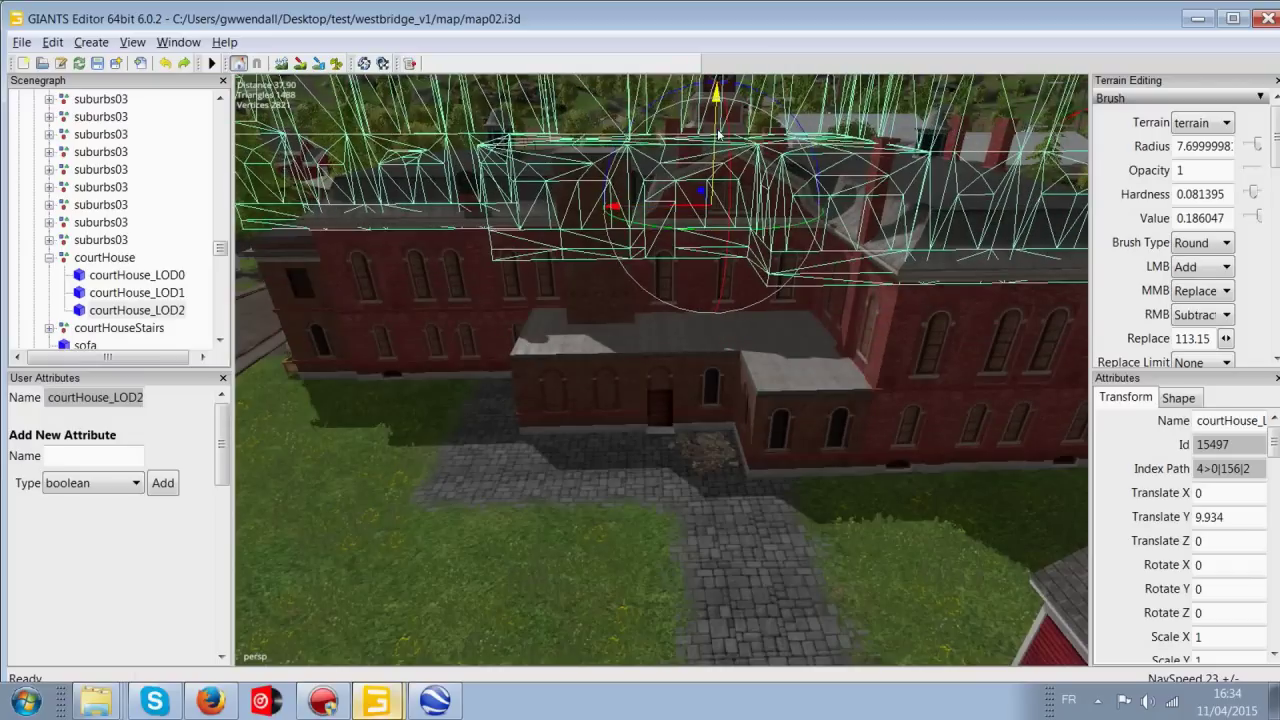
key("ctrl+z")
left_click(735, 288)
left_click_drag(709, 255, 709, 195)
key("ctrl+z")
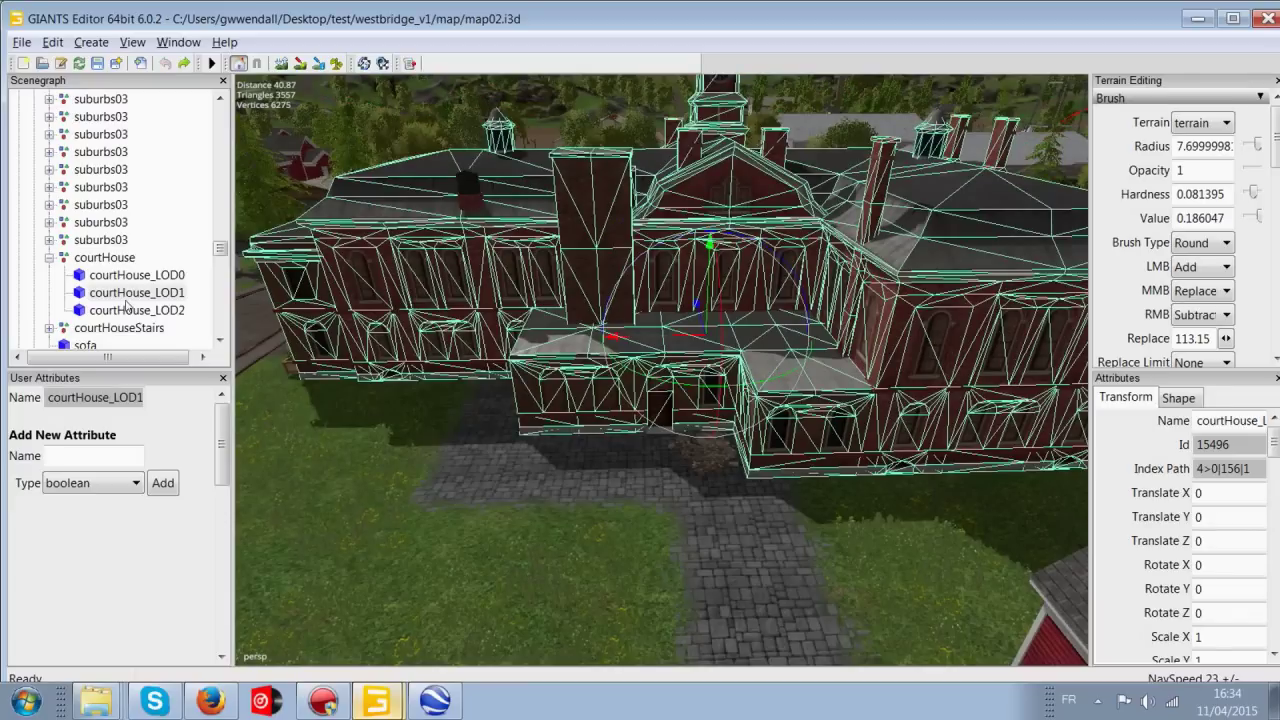
- Compare the courtHouse_LOD1 and courtHouse_LOD2 meshes, leaving courtHouse_LOD2 selected
left_click(153, 310)
key("Up")
key("Down")
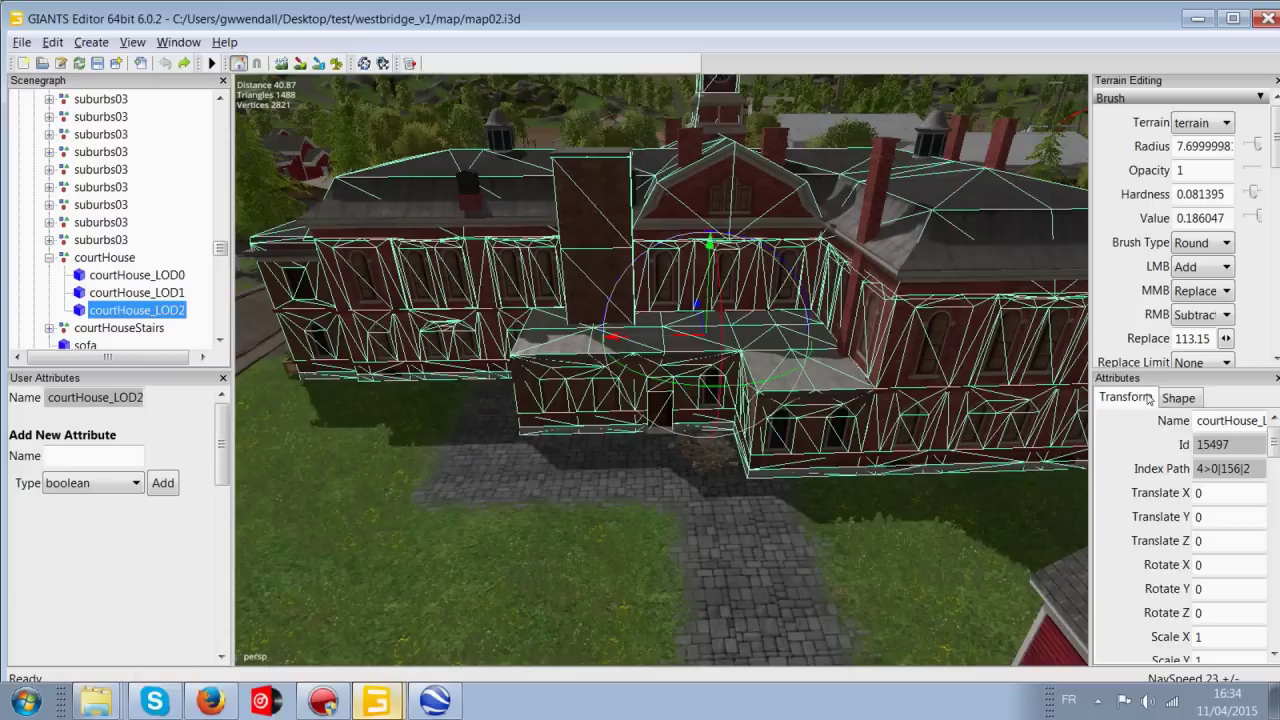
- Check the Shape attributes of courtHouse_LOD2 and courtHouse_LOD1, and try raising courtHouse_LOD1 by about 13.8 above the building
left_click(1177, 398)
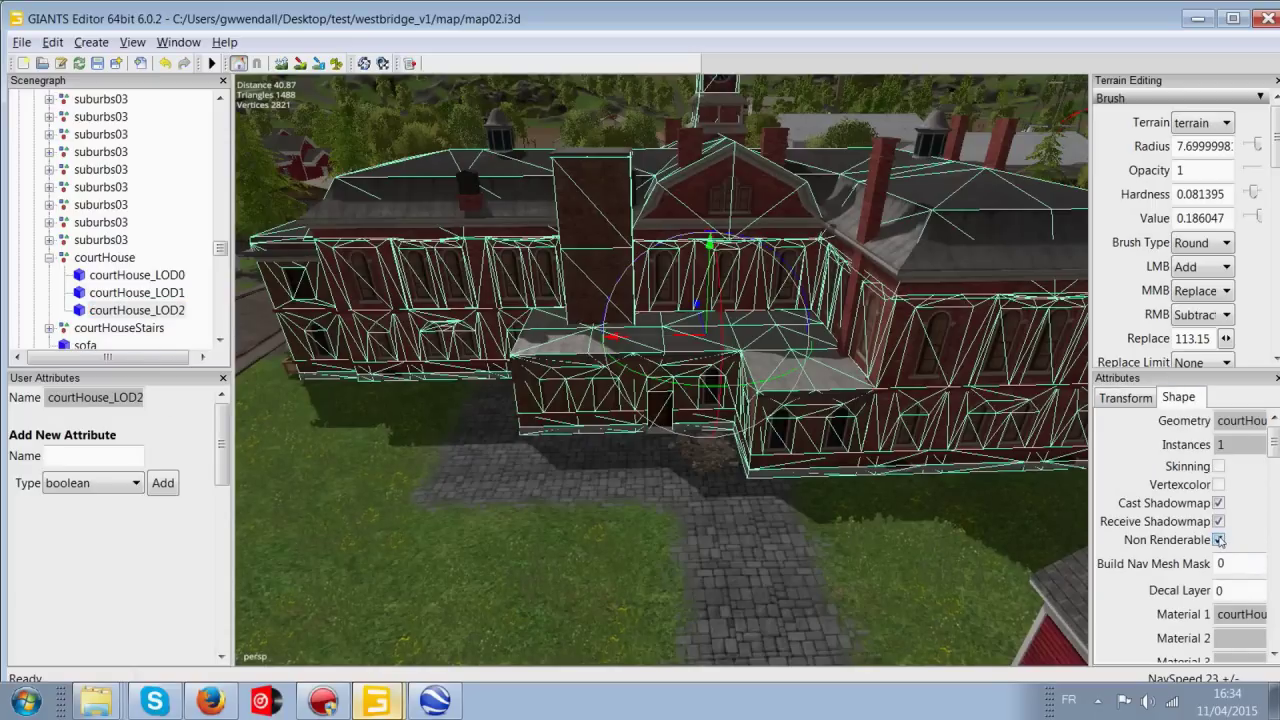
left_click(155, 293)
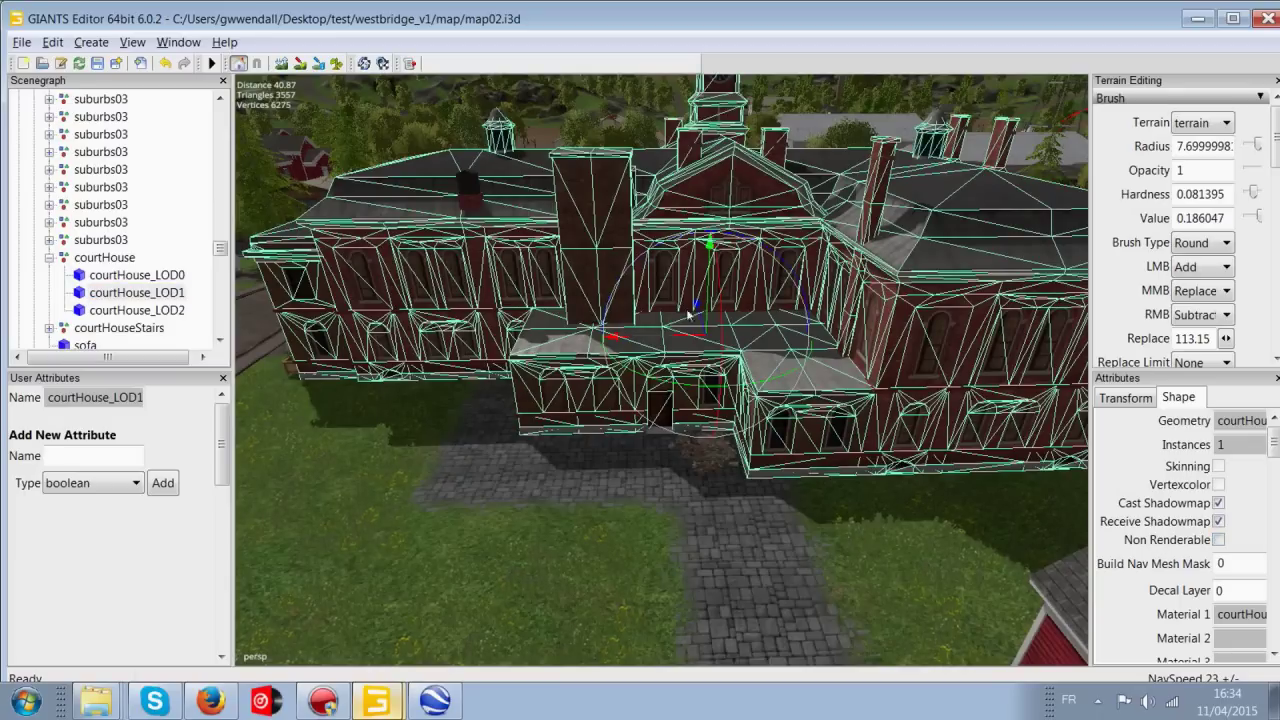
left_click_drag(708, 308, 721, 74)
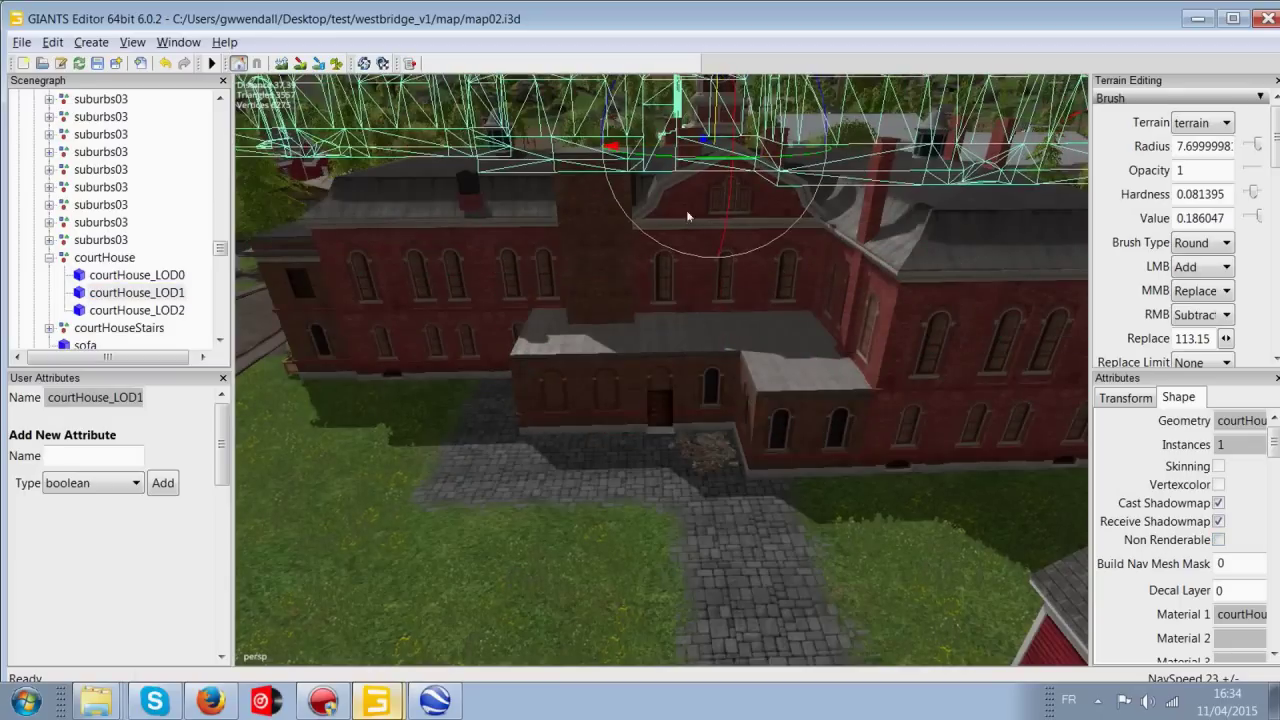
left_click_drag(748, 213, 751, 253, "alt")
right_click_drag(736, 346, 706, 233)
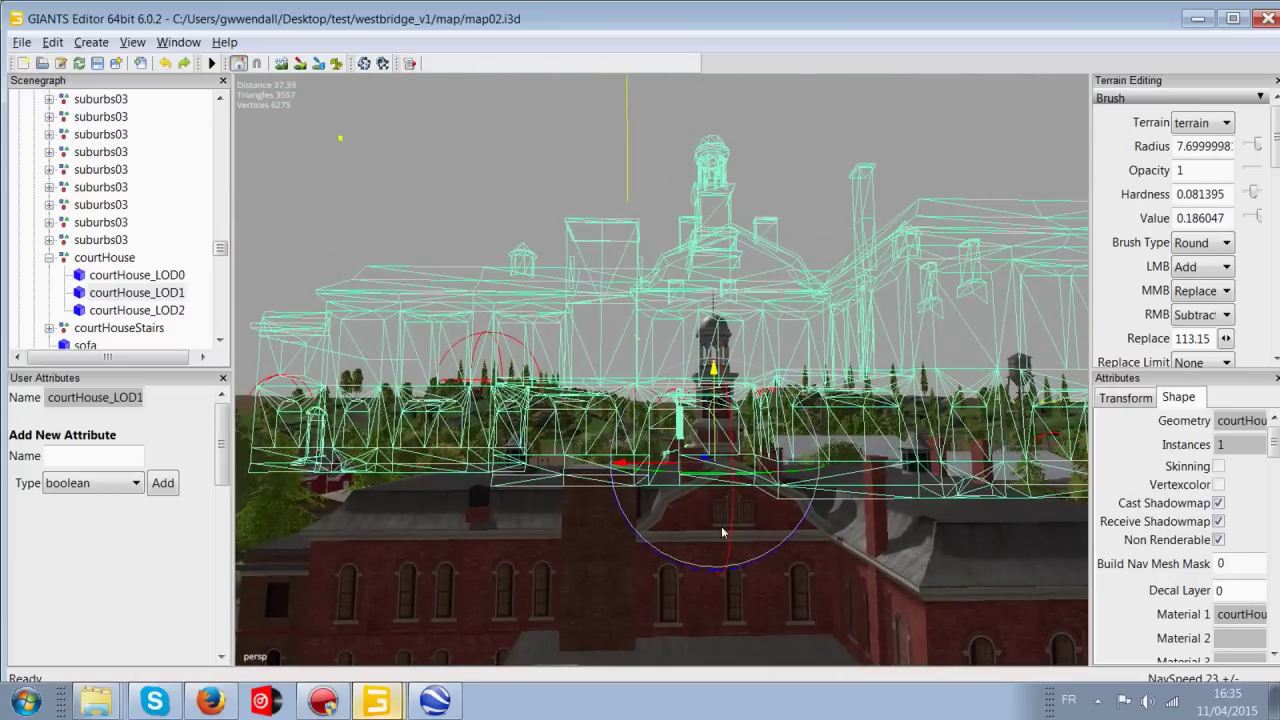
mouse_move(724, 532)
right_mouse_down()
mouse_move(718, 564)
mouse_move(717, 519)
right_mouse_up()
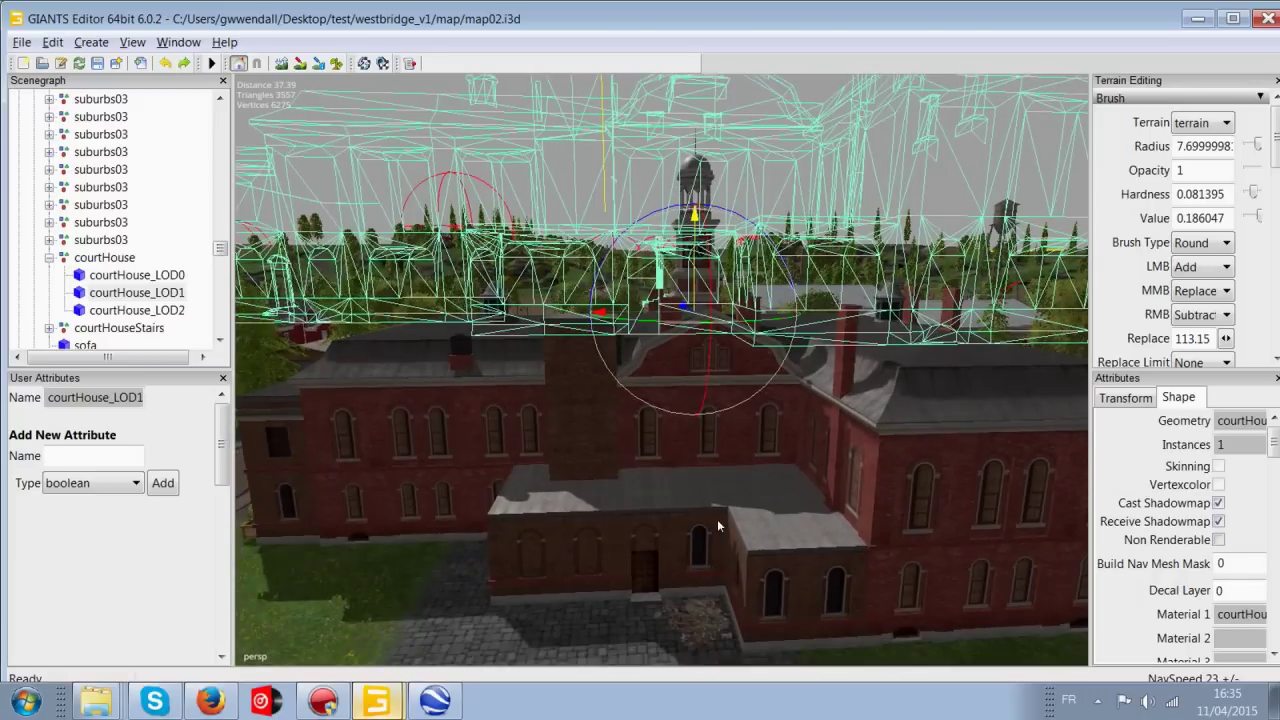
right_click_drag(694, 264, 695, 485)
left_click_drag(694, 481, 687, 479)
key("ctrl+z")
- Select courtHouse_LOD1 again and set its Translate Y to 0
left_click(137, 276)
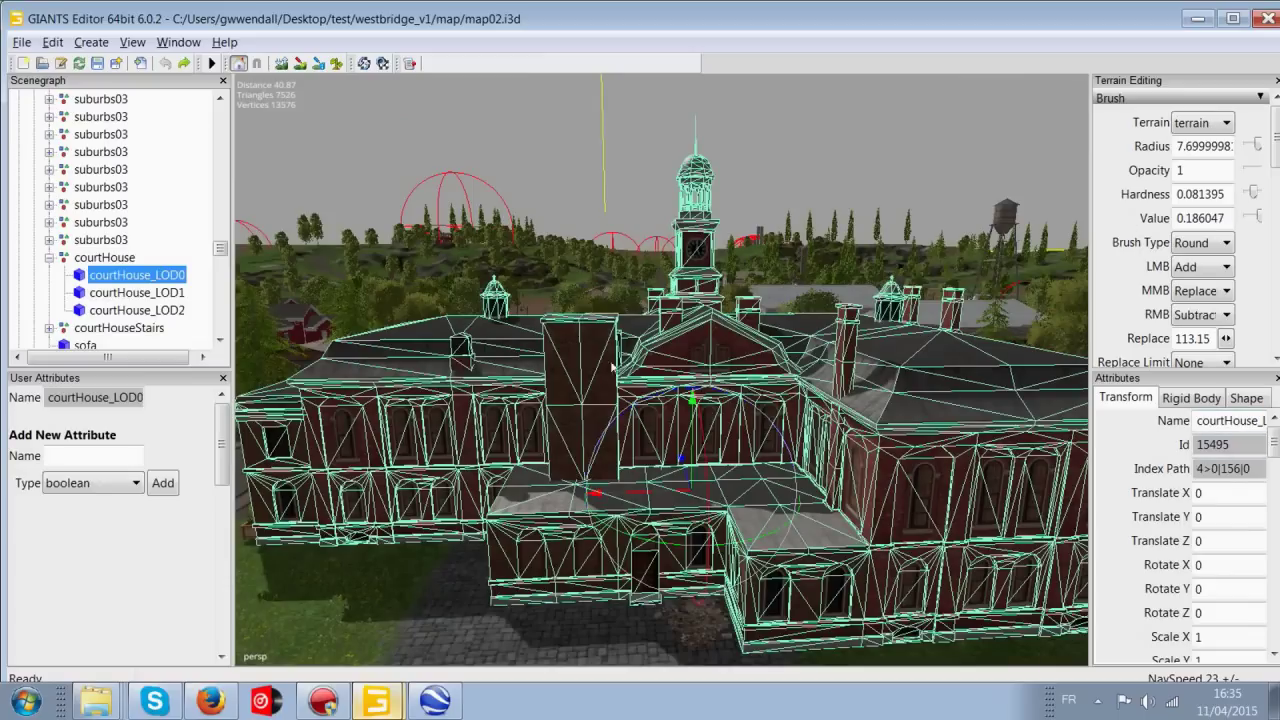
left_click(130, 293)
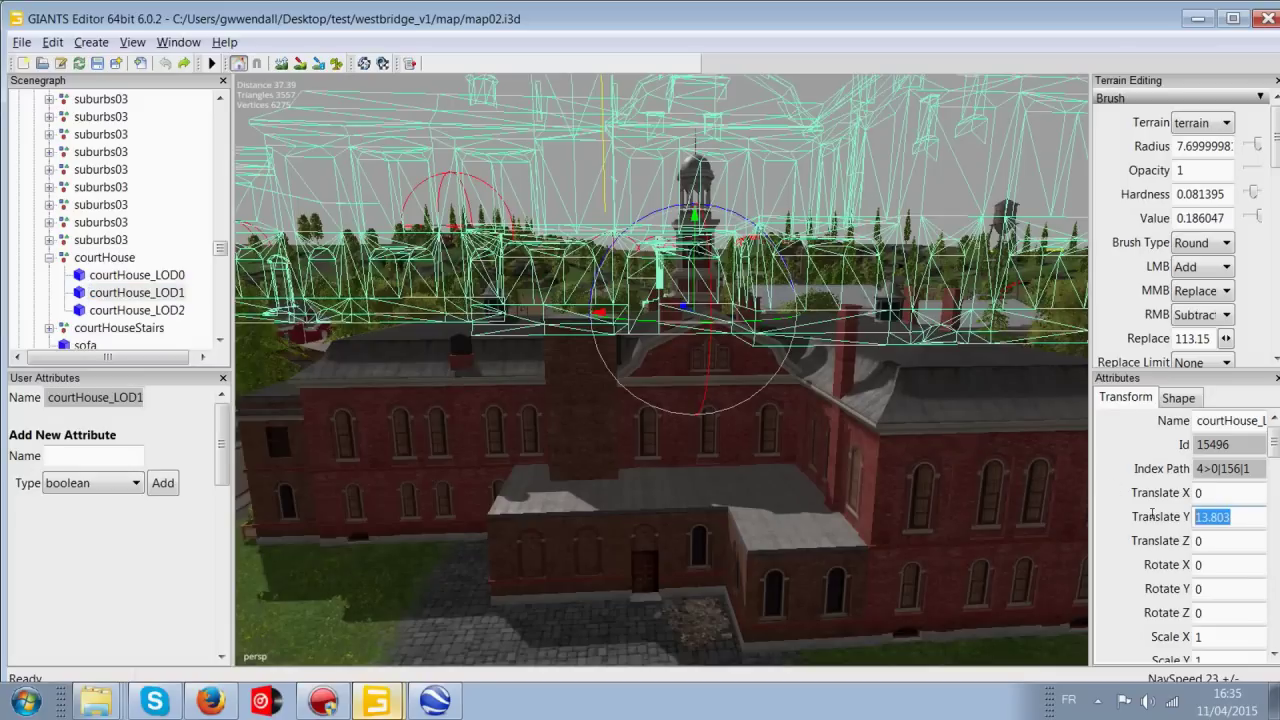
type("0")
key("Return")
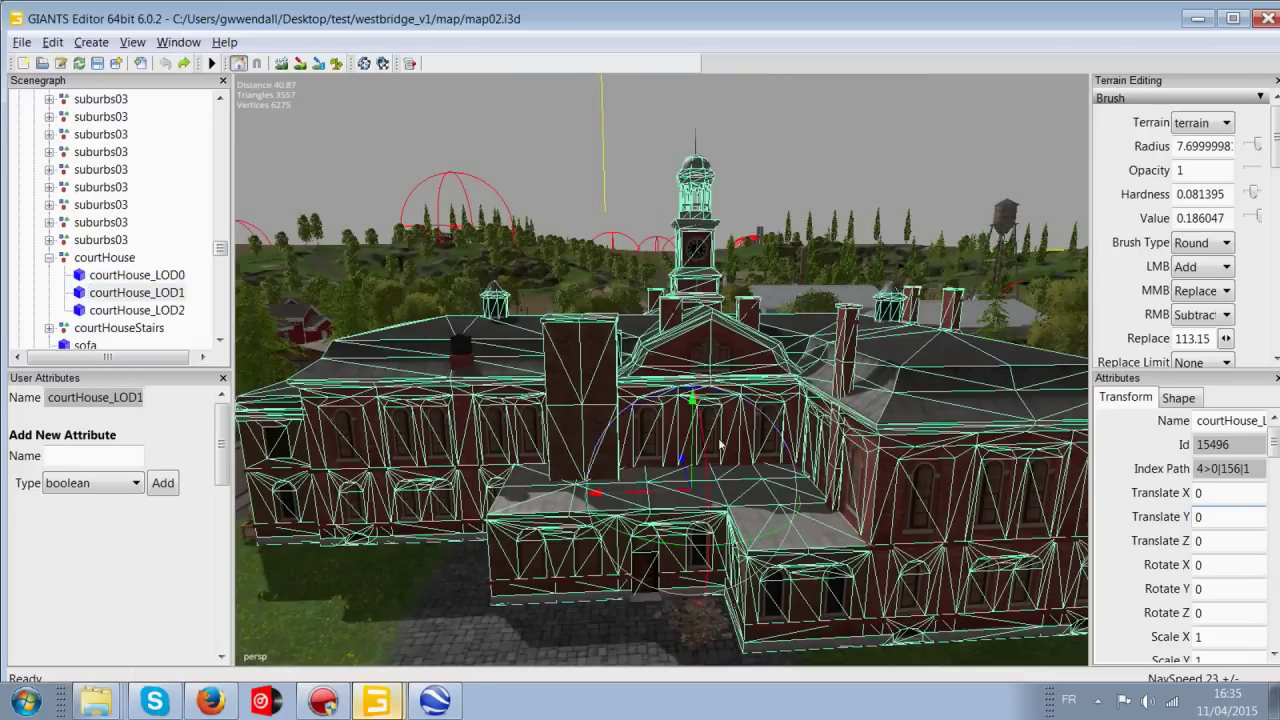
- Export the selected courtHouse_LOD1 mesh as an i3D file named mairie in the desktop's map folder
left_click_drag(662, 430, 653, 465, "alt")
middle_click_drag(653, 465, 684, 497, "alt")
right_click_drag(683, 497, 588, 415)
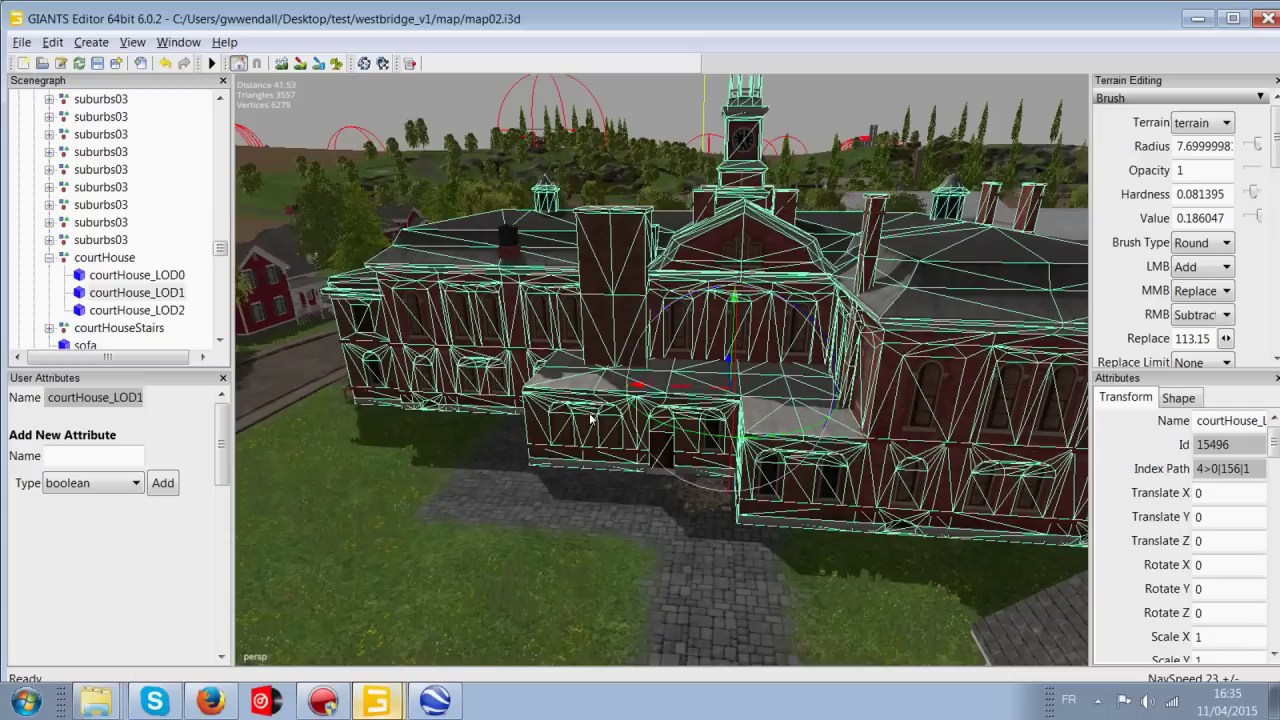
left_click(24, 43)
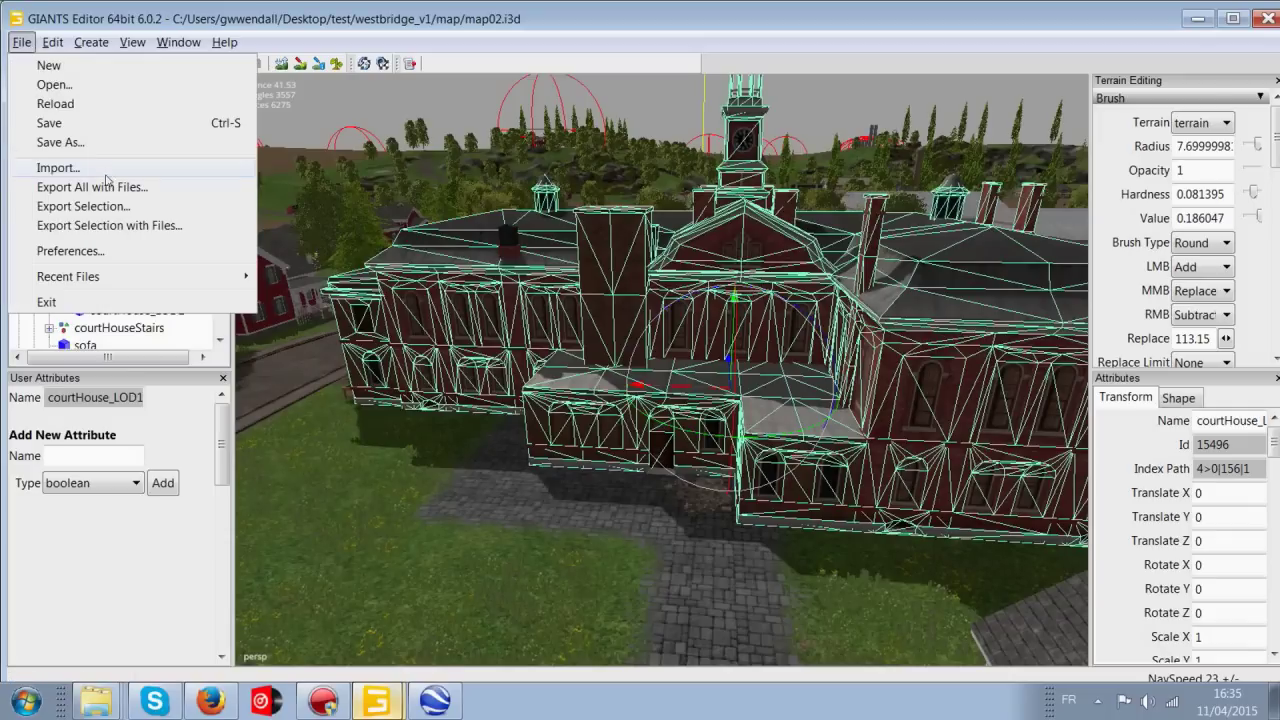
left_click(85, 206)
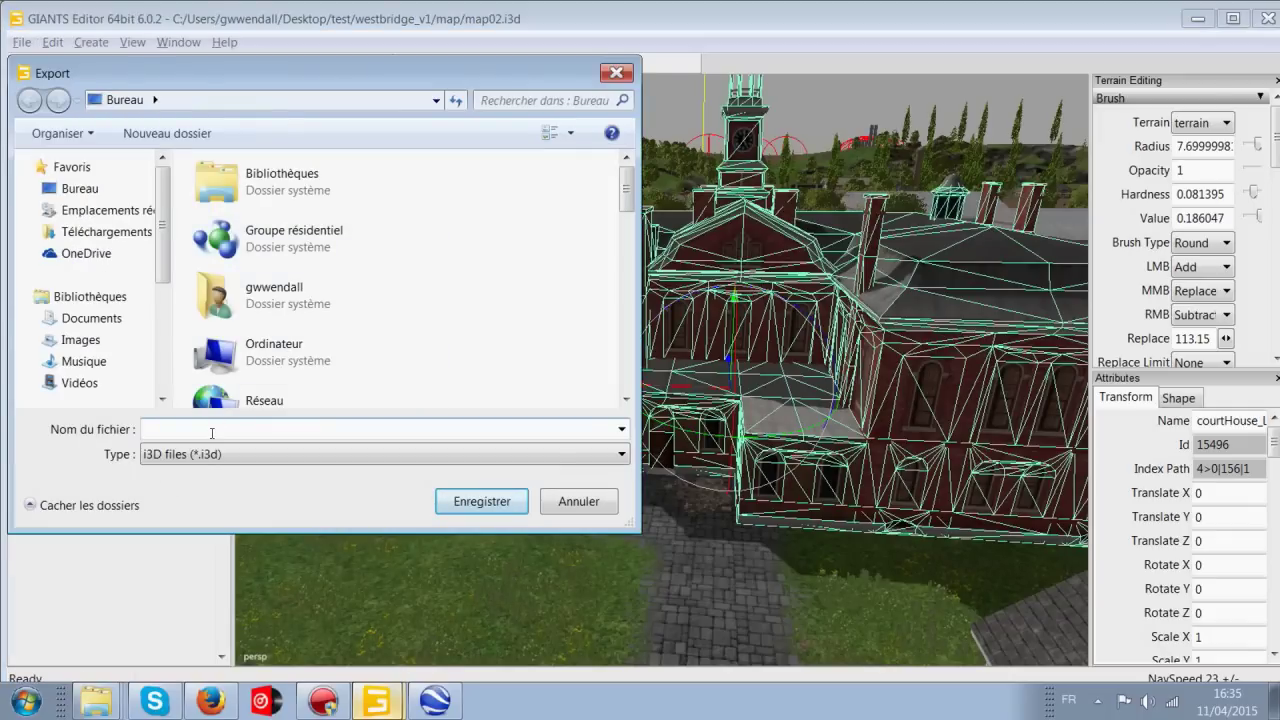
type("main")
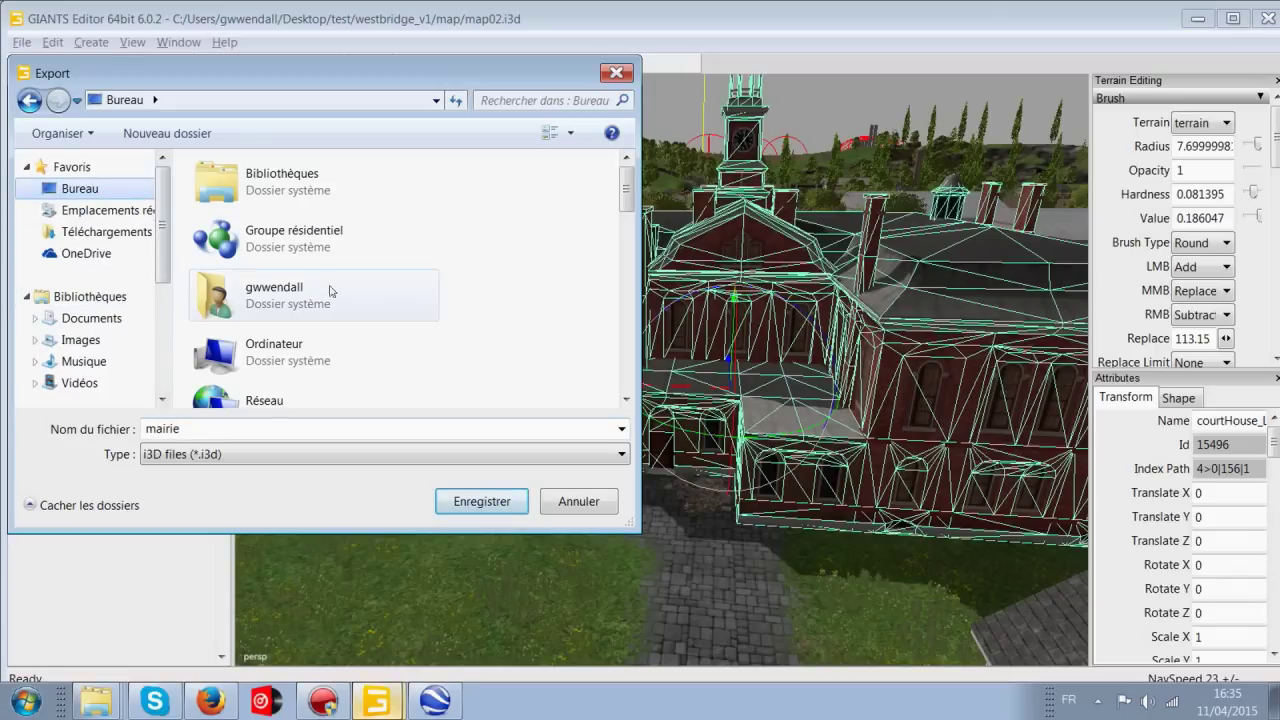
left_click_drag(627, 195, 614, 378)
left_click(625, 316)
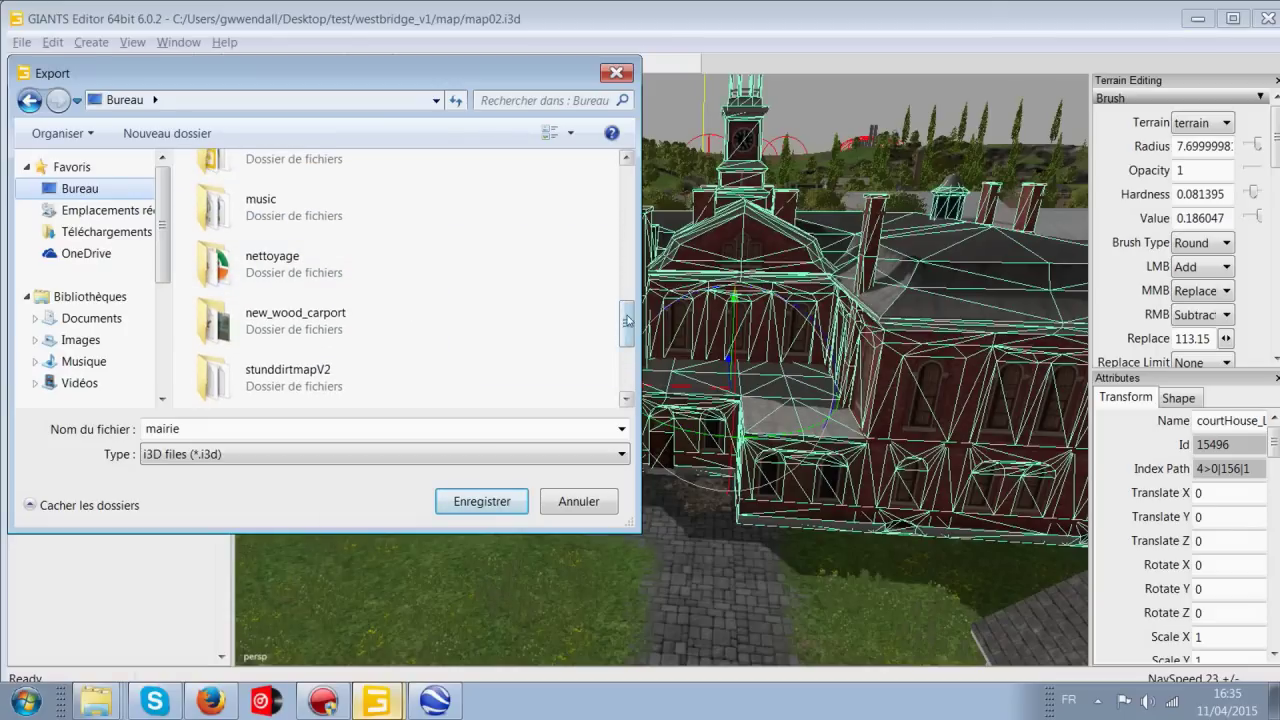
scroll(627, 320, "up", 1)
double_click(313, 300)
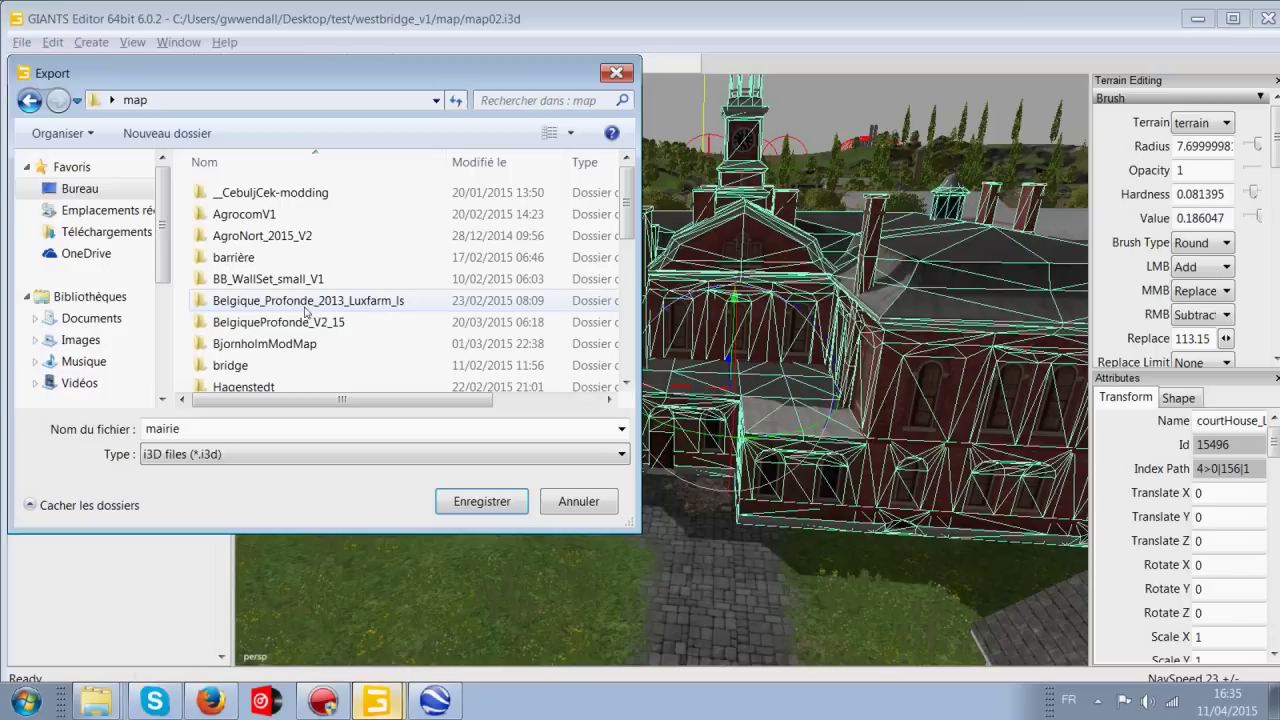
scroll(279, 259, "down", 6)
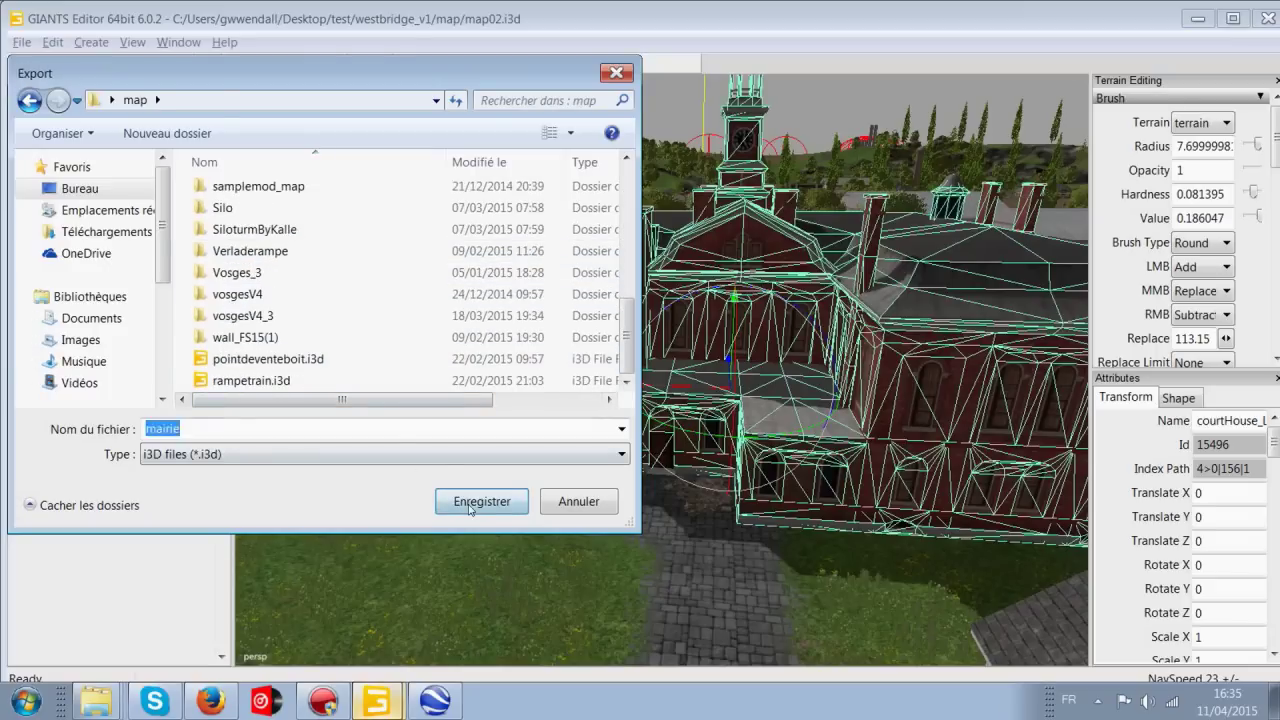
left_click(470, 507)
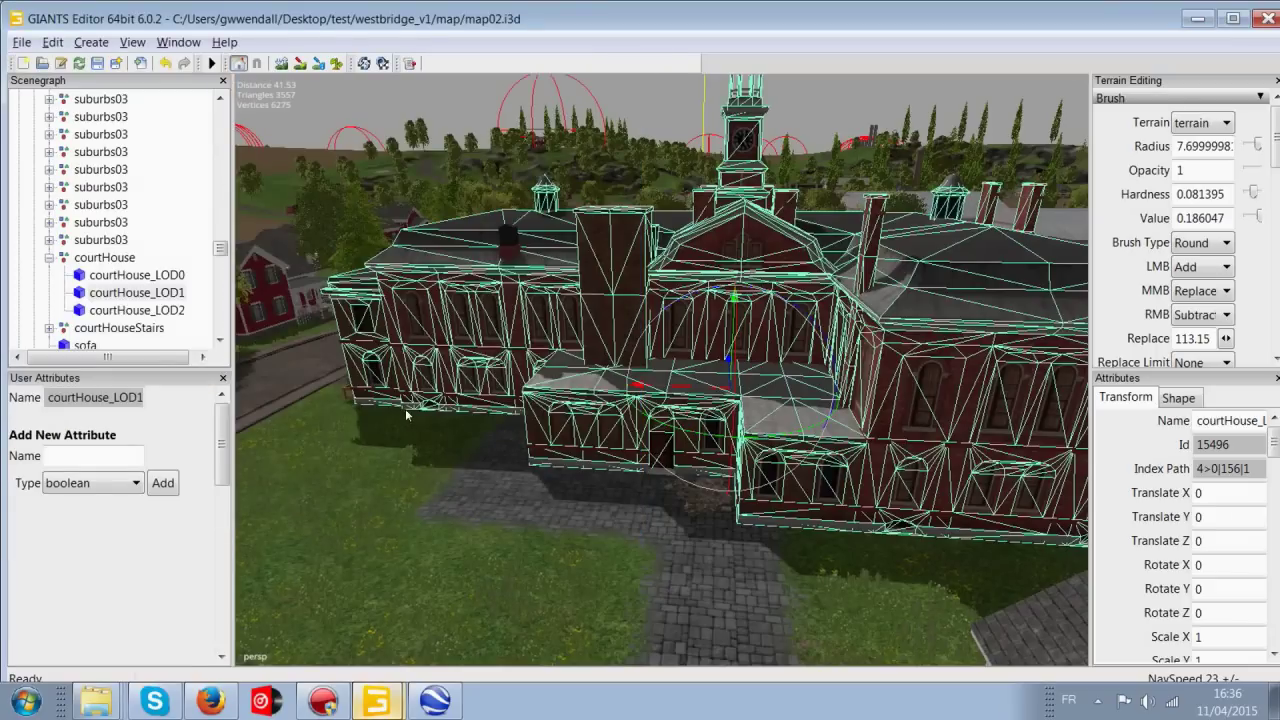
- Examine other town objects near the courthouse, including the parking lot fences, the stacked cargo boxes and the hangar row
left_click_drag(442, 405, 586, 414, "alt")
middle_click_drag(586, 414, 451, 577, "alt")
scroll(612, 473, "up", 3)
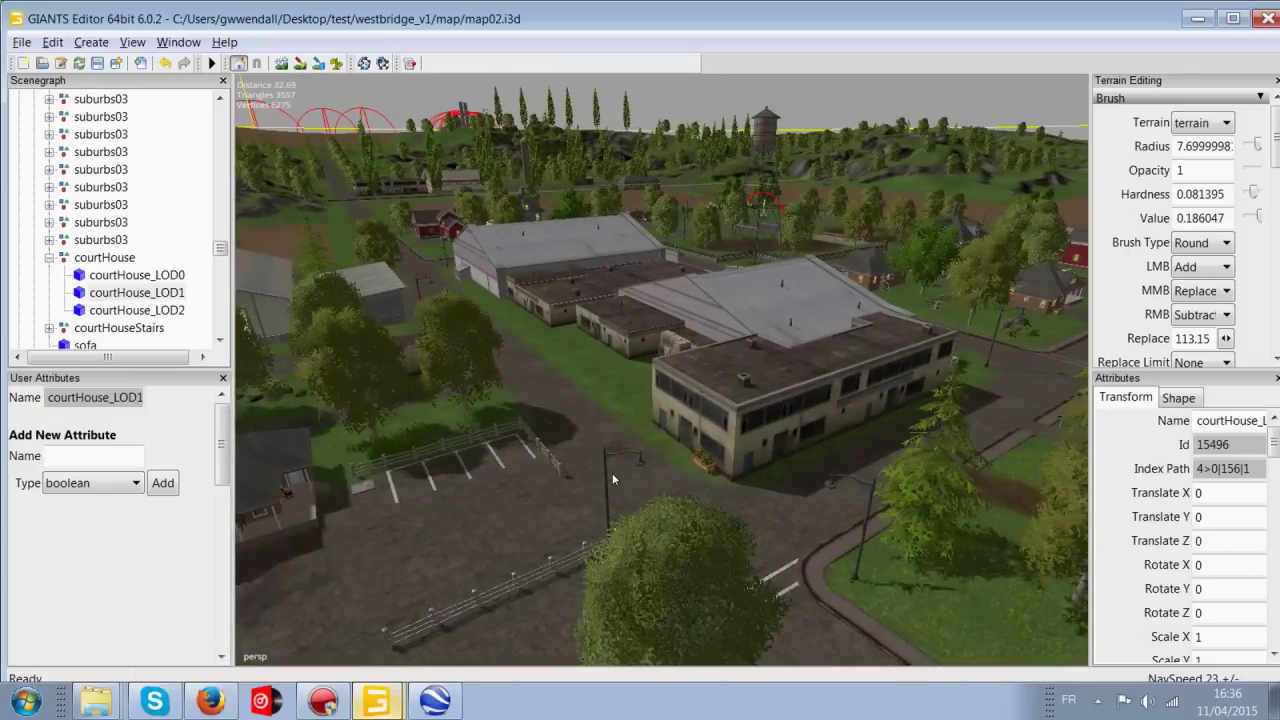
left_click_drag(612, 473, 596, 494, "alt")
right_click_drag(594, 488, 598, 442)
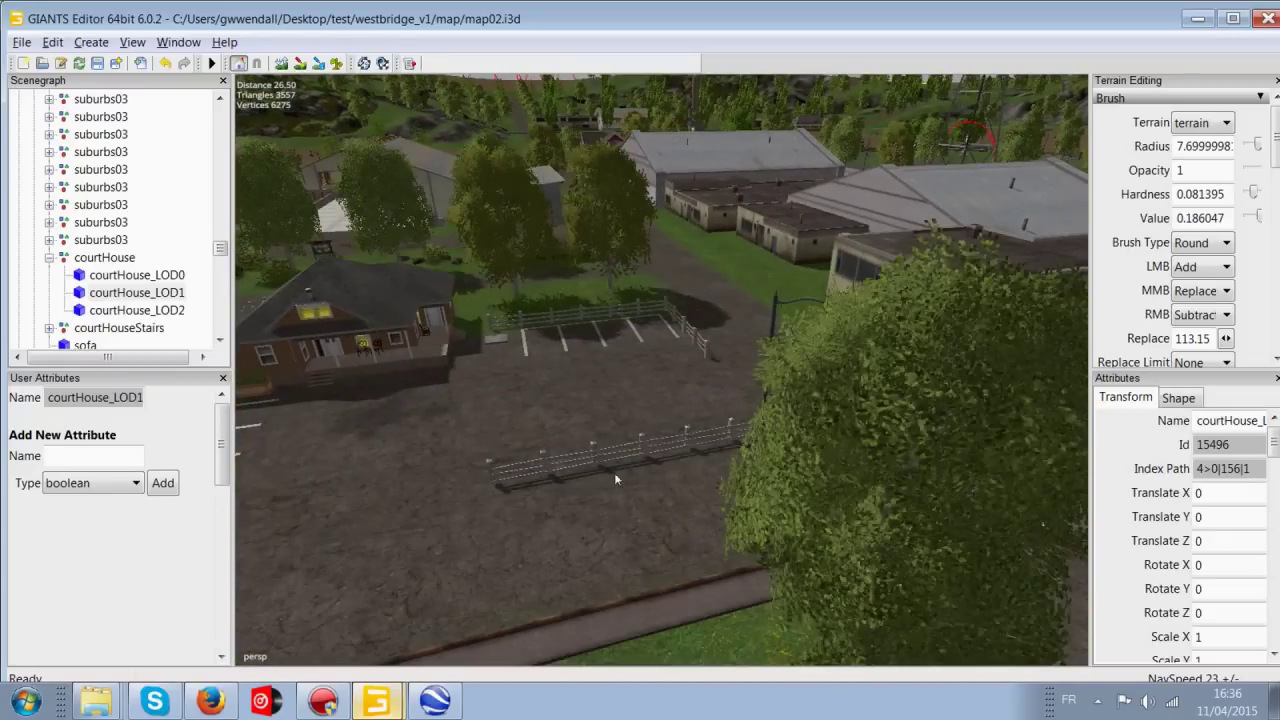
left_click(617, 452)
scroll(746, 414, "up", 5)
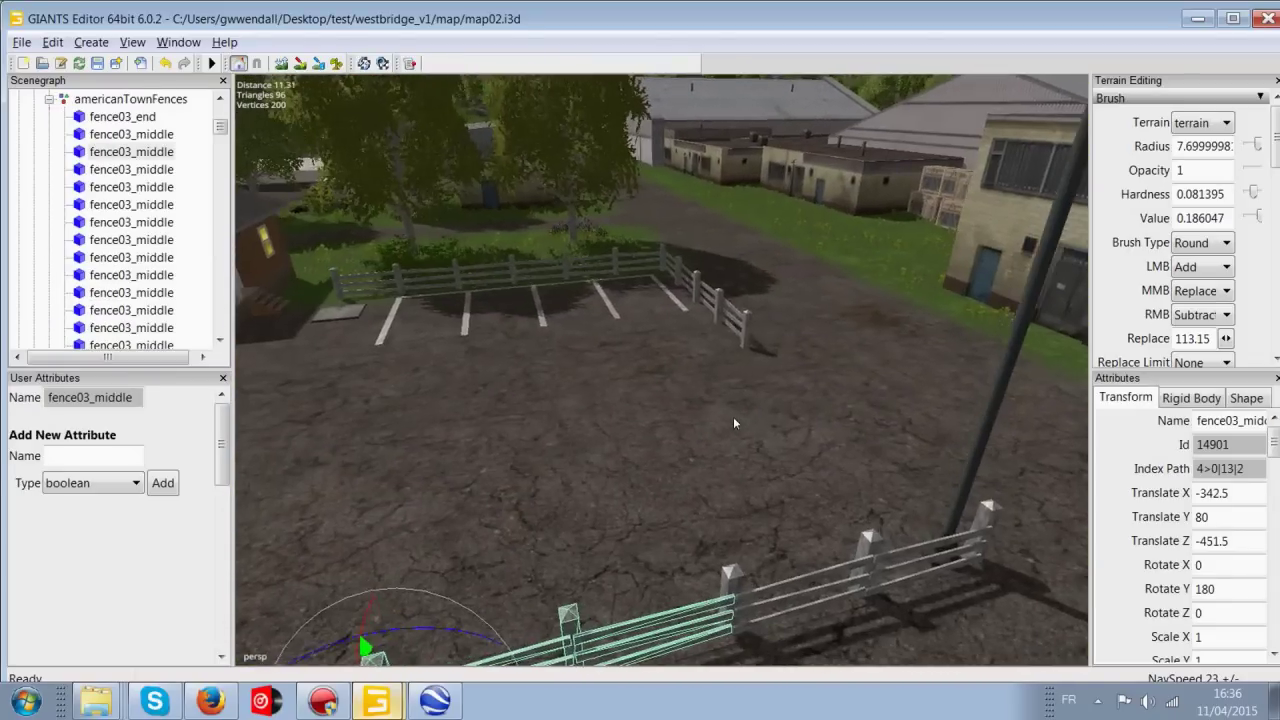
left_click_drag(735, 423, 720, 431, "alt")
middle_click_drag(720, 431, 737, 520, "alt")
left_click(850, 374)
scroll(860, 404, "down", 3)
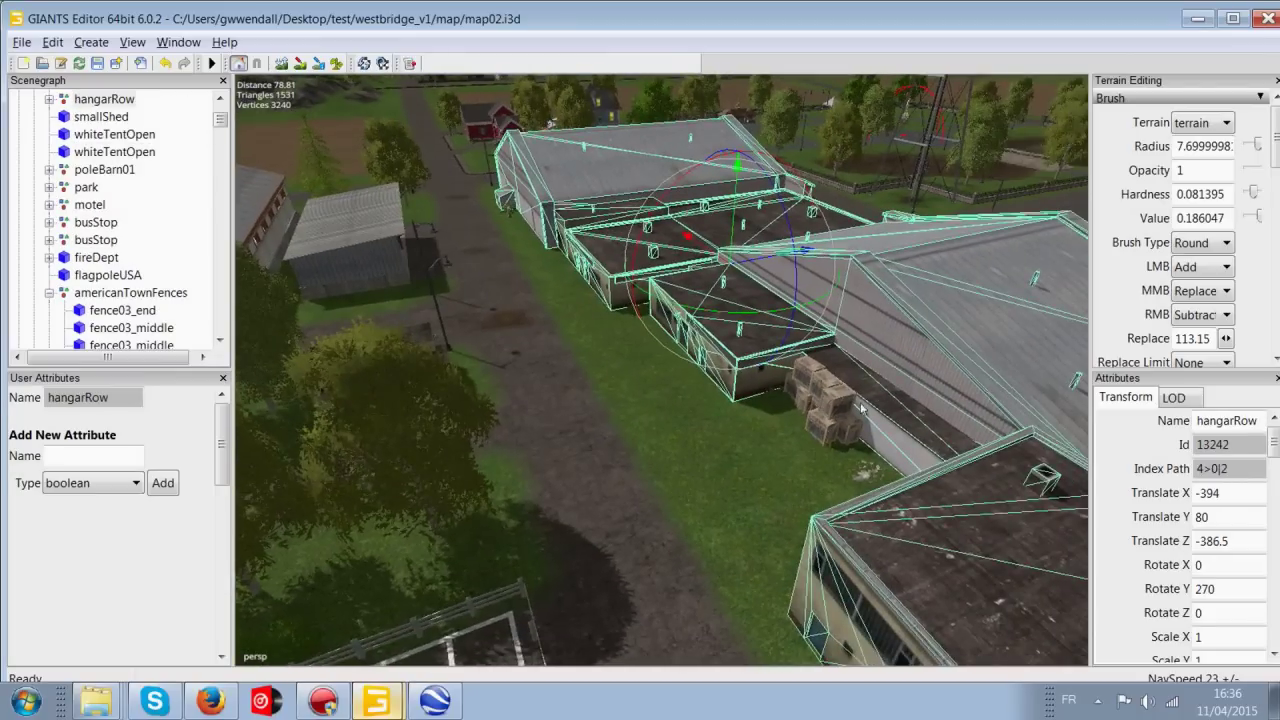
left_click(862, 407)
right_click_drag(862, 407, 662, 484)
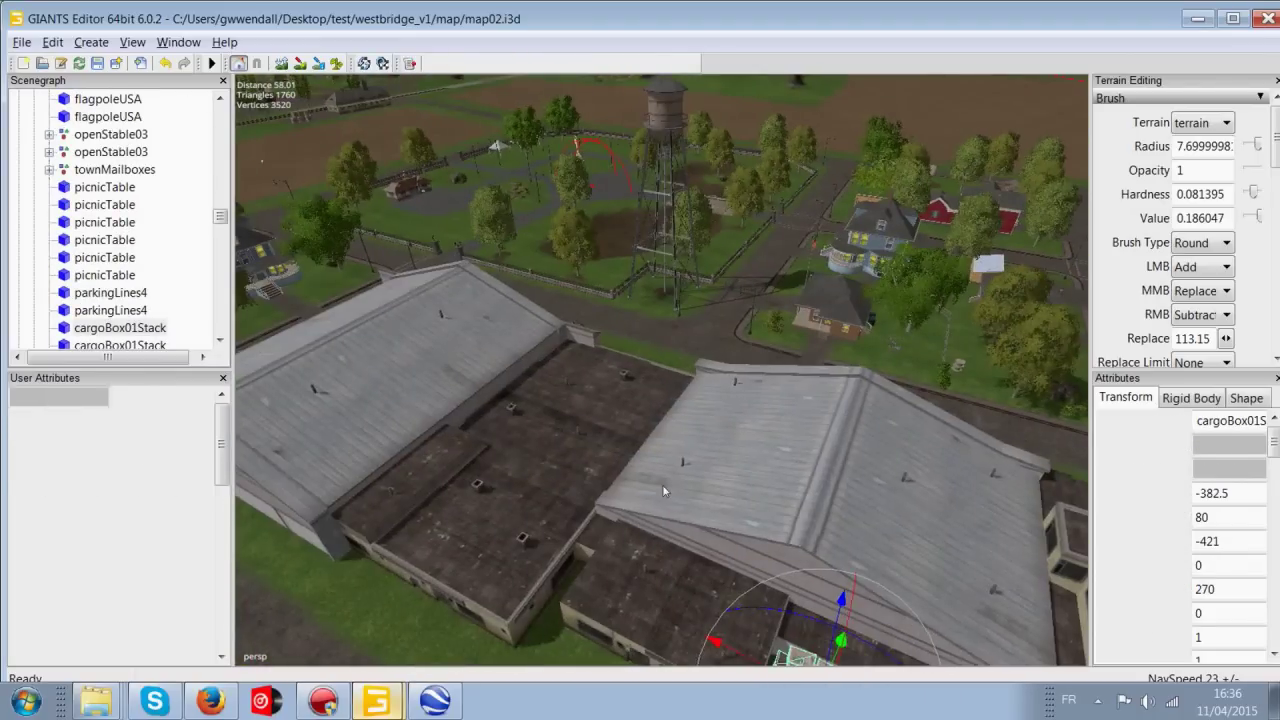
left_click(662, 485)
left_click_drag(662, 485, 657, 437, "alt")
right_click_drag(657, 436, 670, 392)
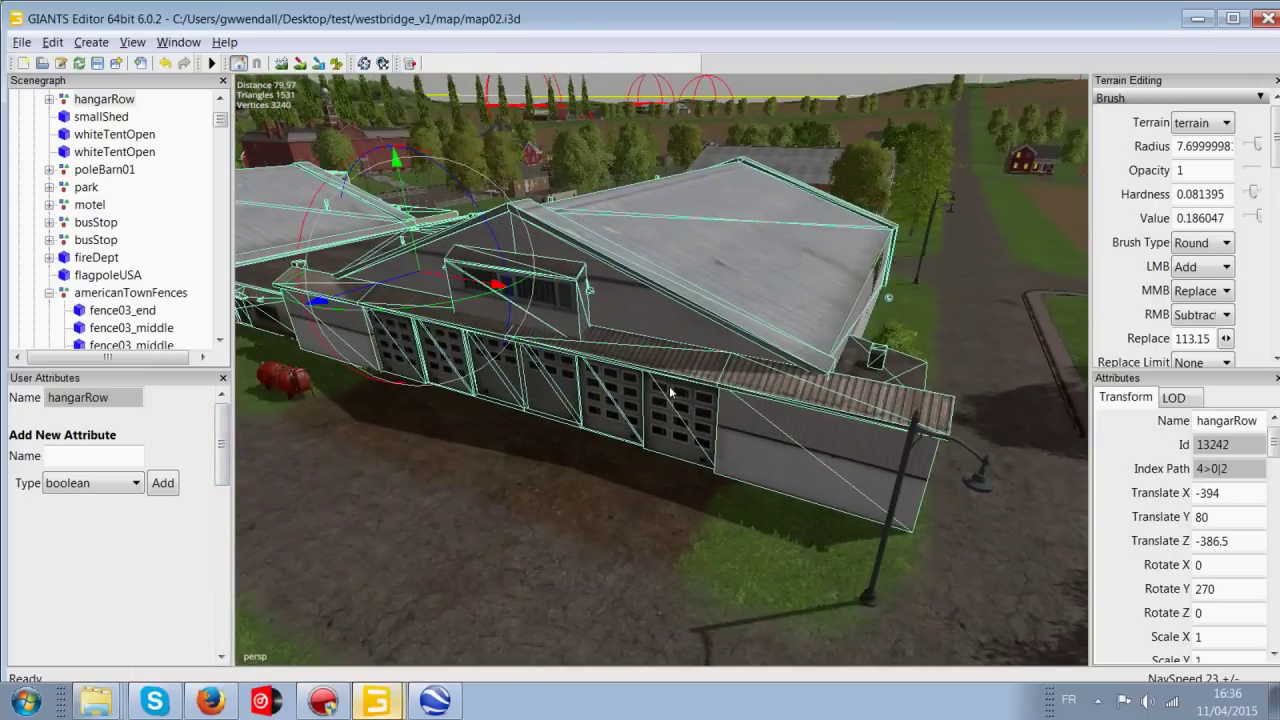
- Inspect the smallShed object and the contents of the hangarRow group in the scenegraph
left_click(104, 117)
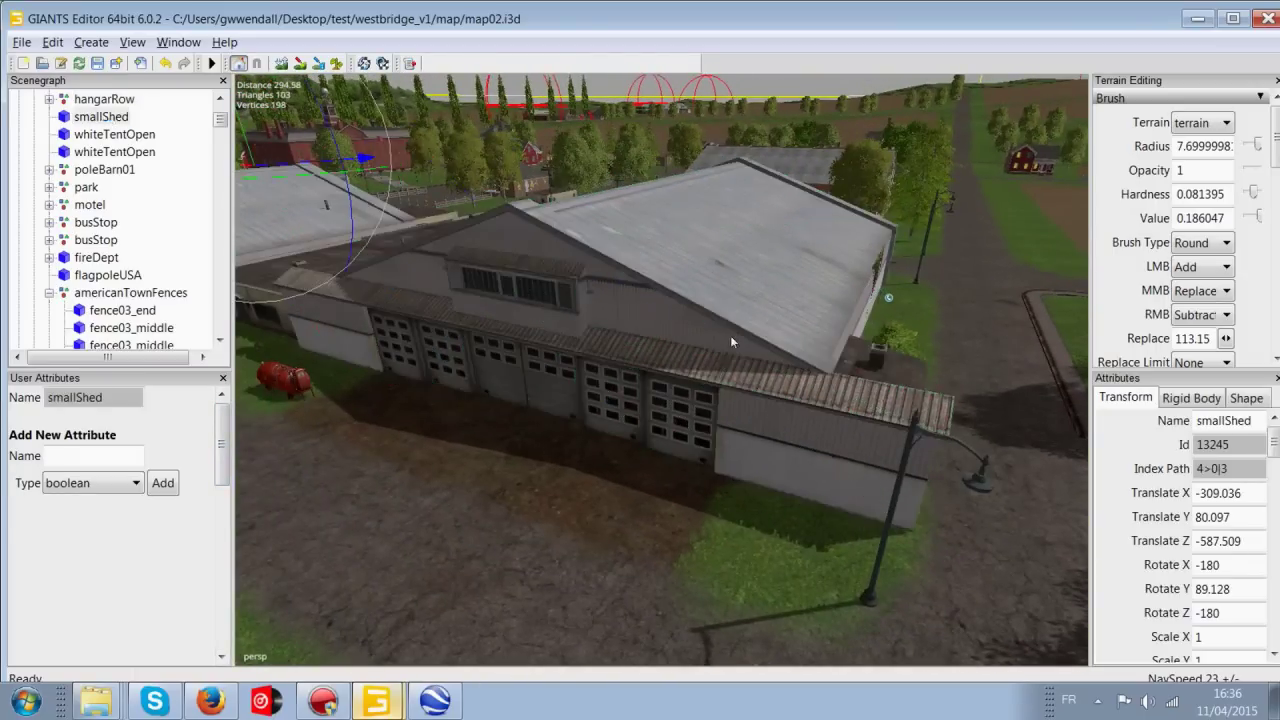
key("f")
right_click_drag(788, 523, 336, 260)
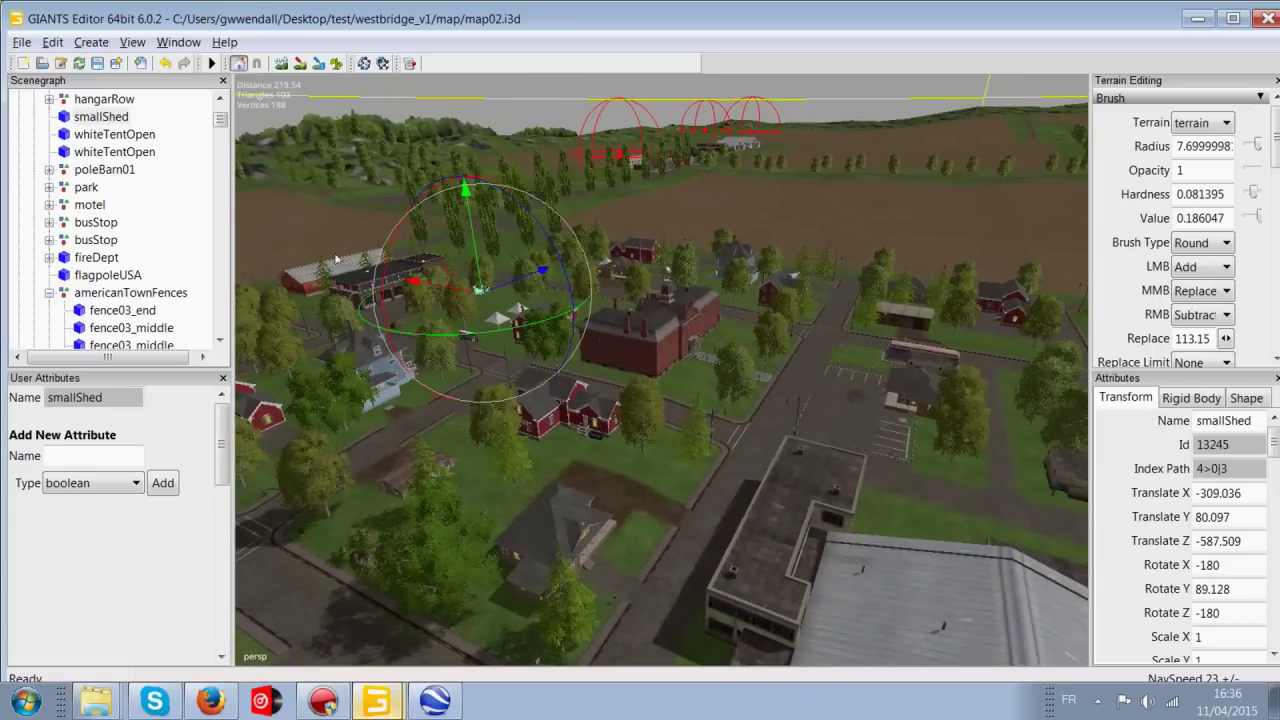
left_click(76, 100)
left_click(48, 100)
left_click(112, 118)
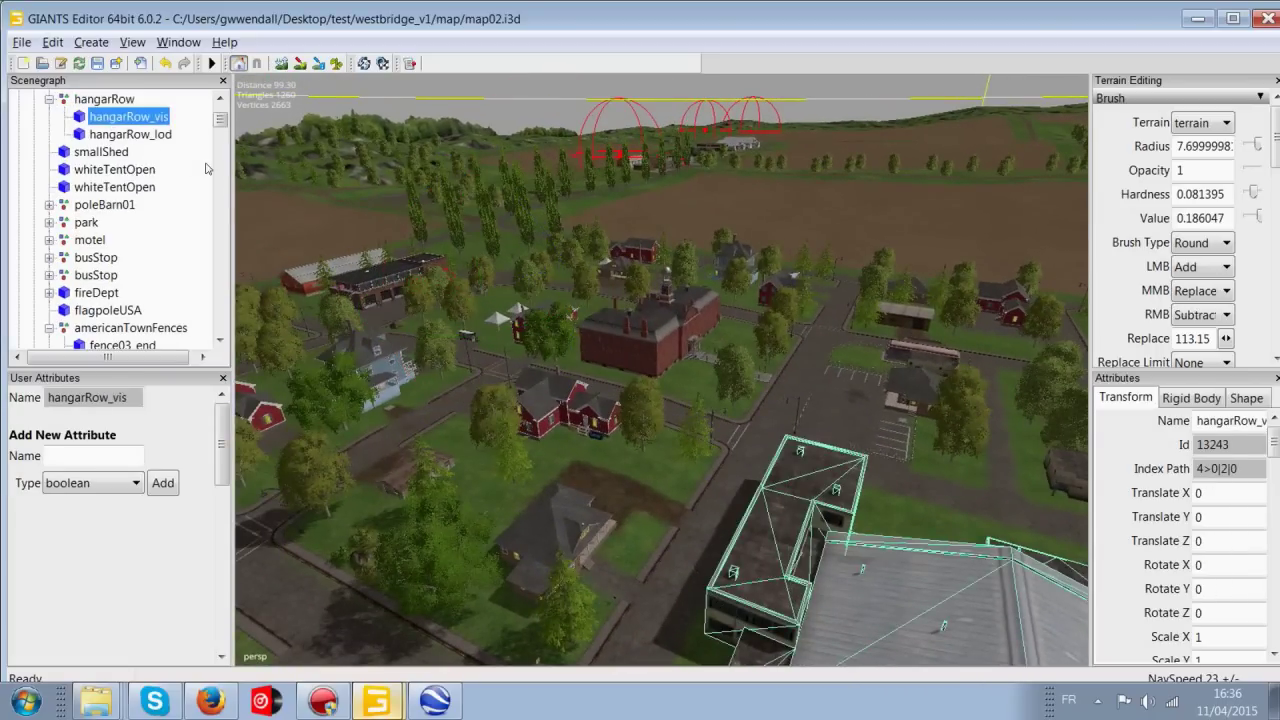
left_click(49, 99)
- Select the whole hangarRow building, try raising it, and undo the move
left_click_drag(1030, 545, 747, 421, "alt")
left_click(711, 412)
left_click(712, 416)
left_click(772, 483)
left_click(724, 400)
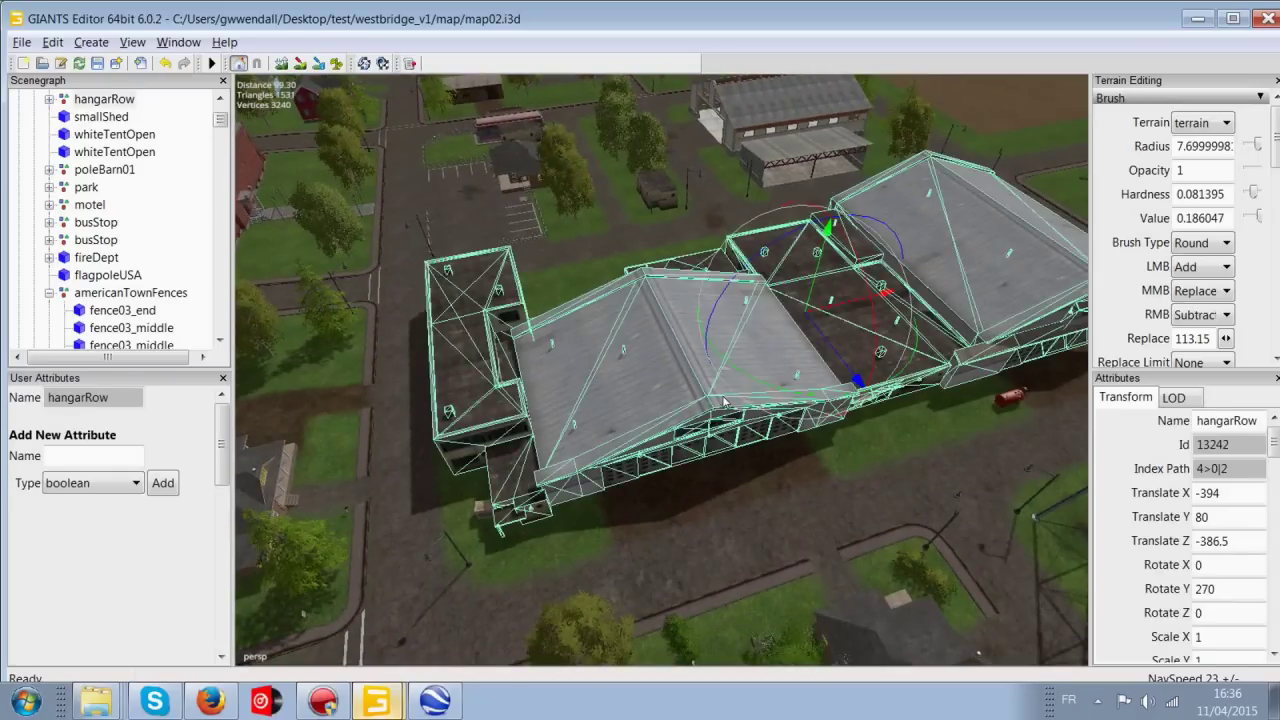
left_click_drag(815, 281, 820, 163)
key("ctrl+z")
- Survey the rest of the town from above, including the long garage building, the houses and the surrounding streets
middle_click_drag(718, 363, 772, 213, "alt")
left_click_drag(772, 213, 808, 257, "alt")
middle_click_drag(808, 257, 349, 274, "alt")
left_click_drag(349, 274, 279, 375, "alt")
middle_click_drag(279, 375, 442, 476)
scroll(910, 310, "up", 5)
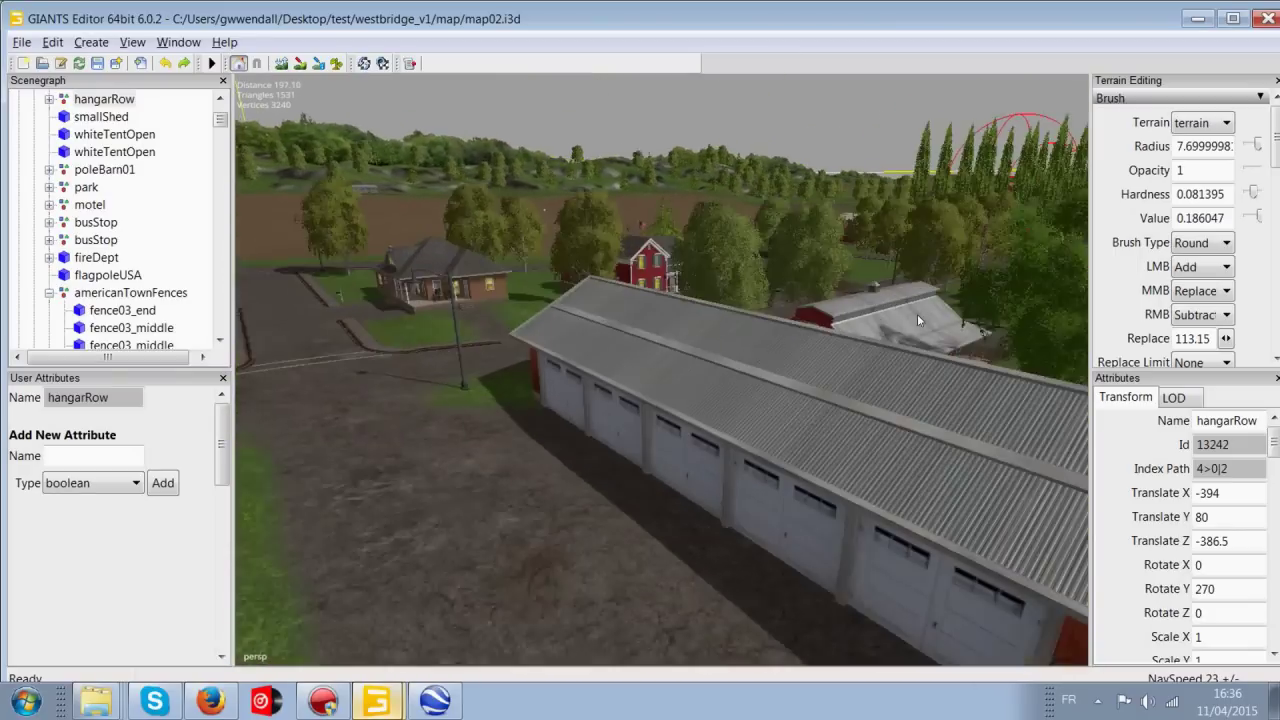
scroll(767, 384, "down", 4)
left_click_drag(767, 384, 728, 497, "alt")
right_click_drag(726, 490, 715, 537)
right_click_drag(657, 495, 478, 535)
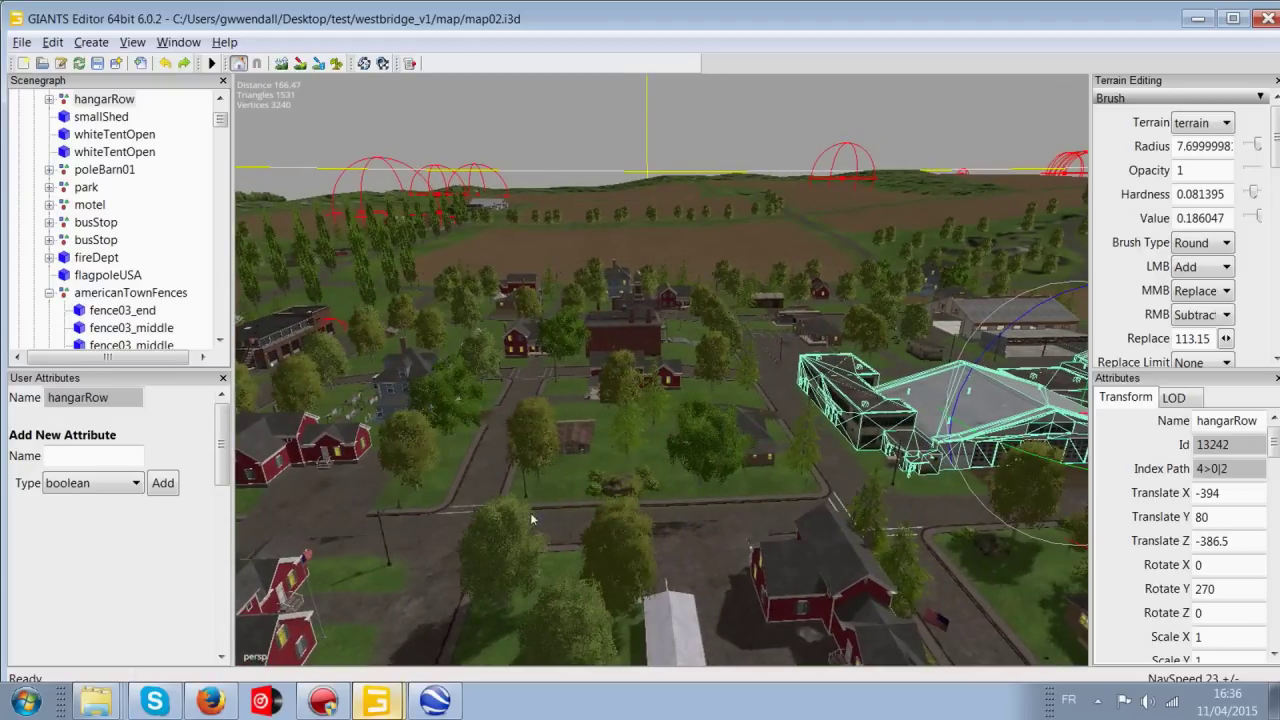
- Close the test map without saving its changes and return to the Westbridge map
left_click(1264, 18)
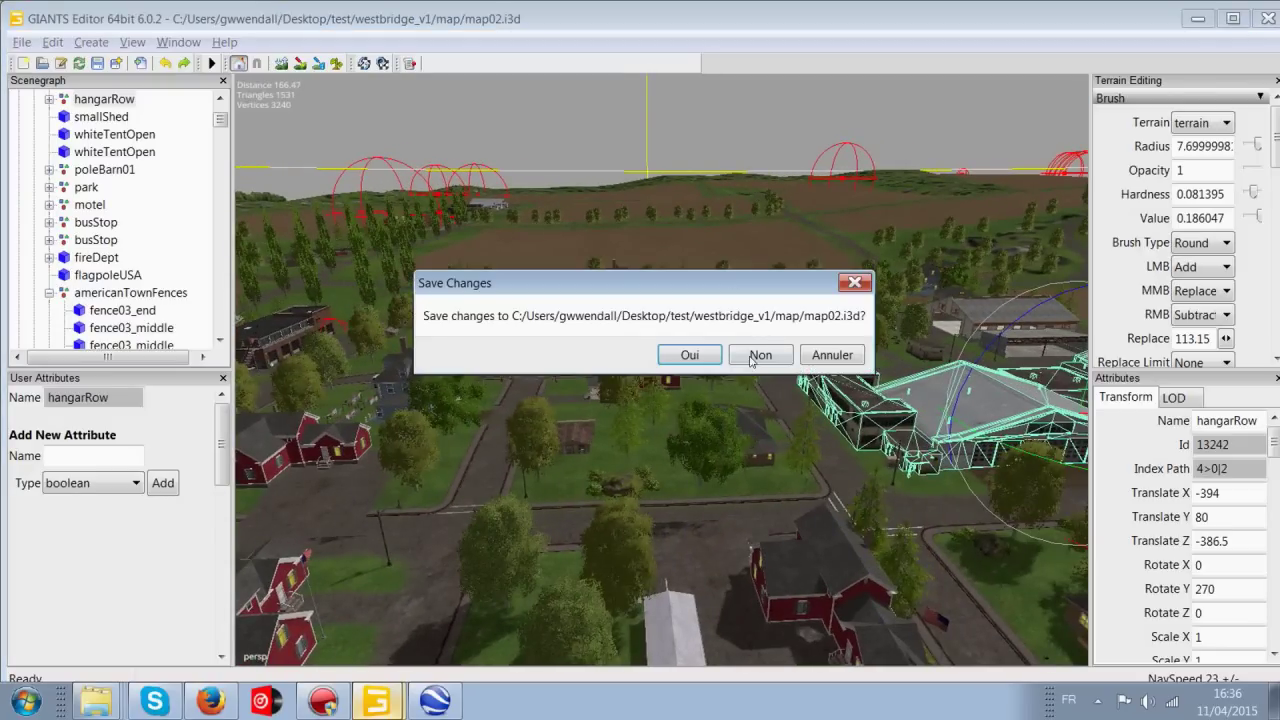
left_click(752, 357)
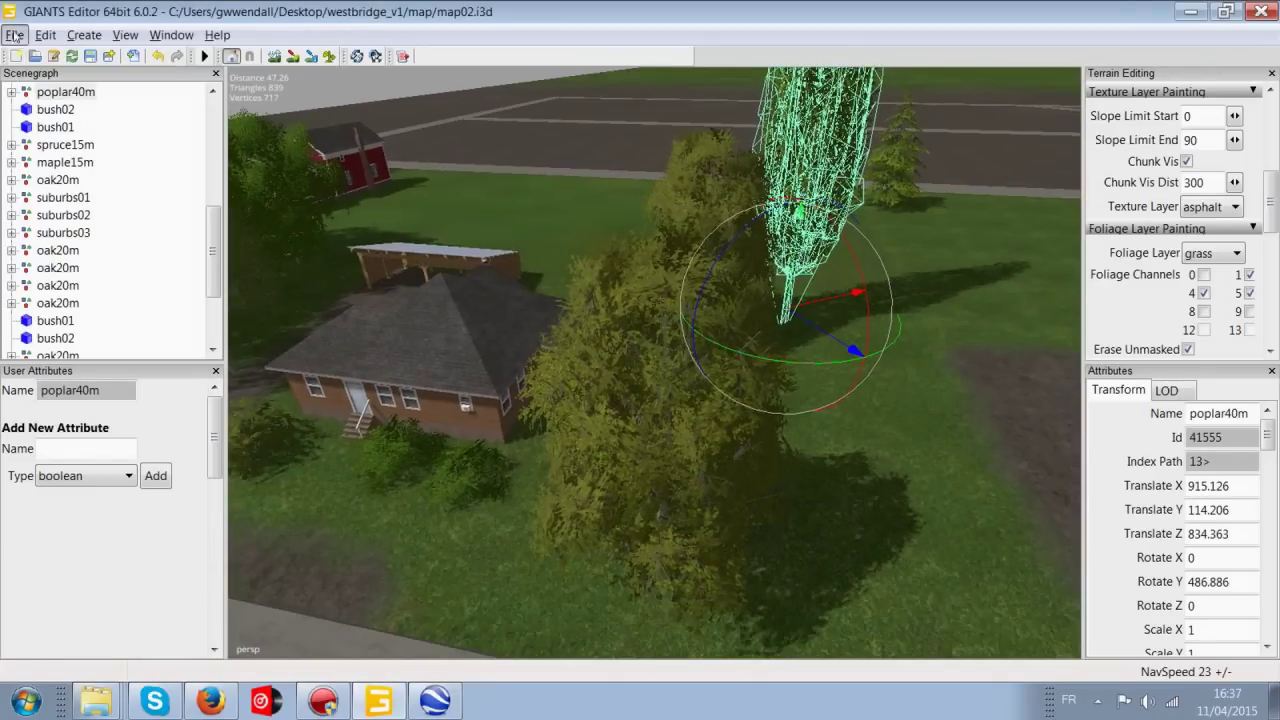
- Import mairie.i3d from the map folder and place the courthouse on the grass beside the tall poplar, near the brick house
left_click(14, 34)
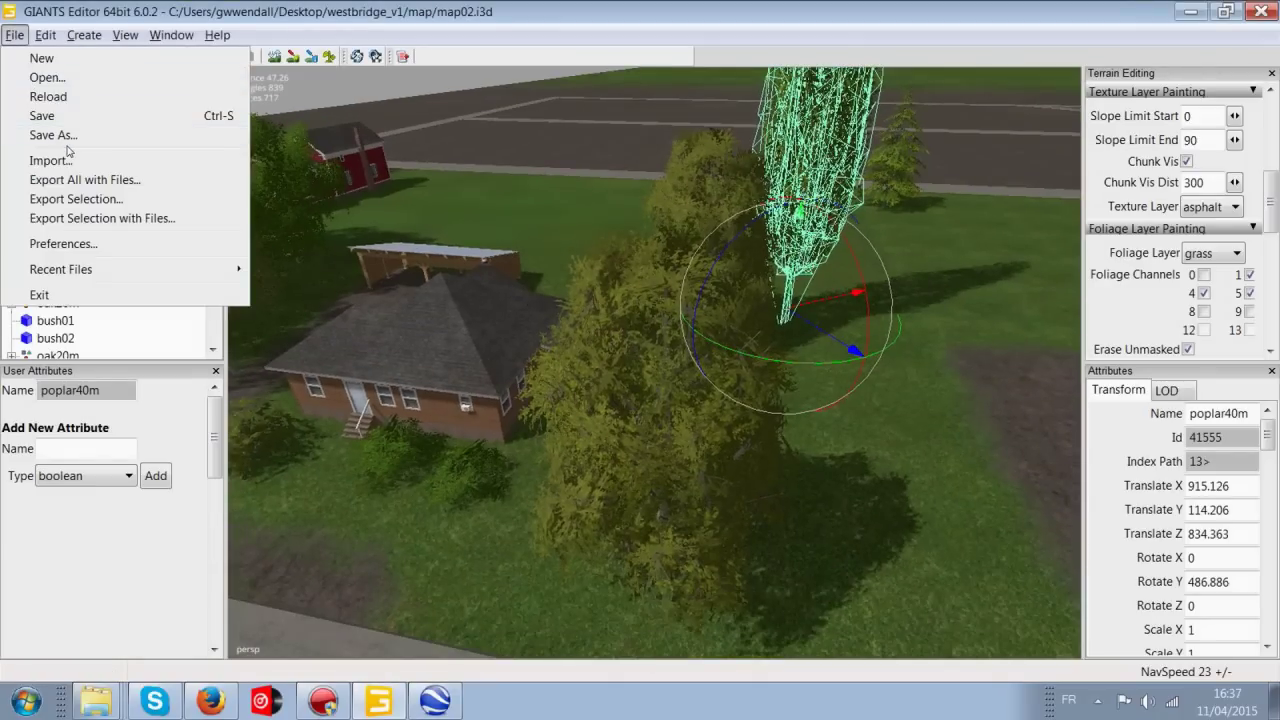
left_click(60, 160)
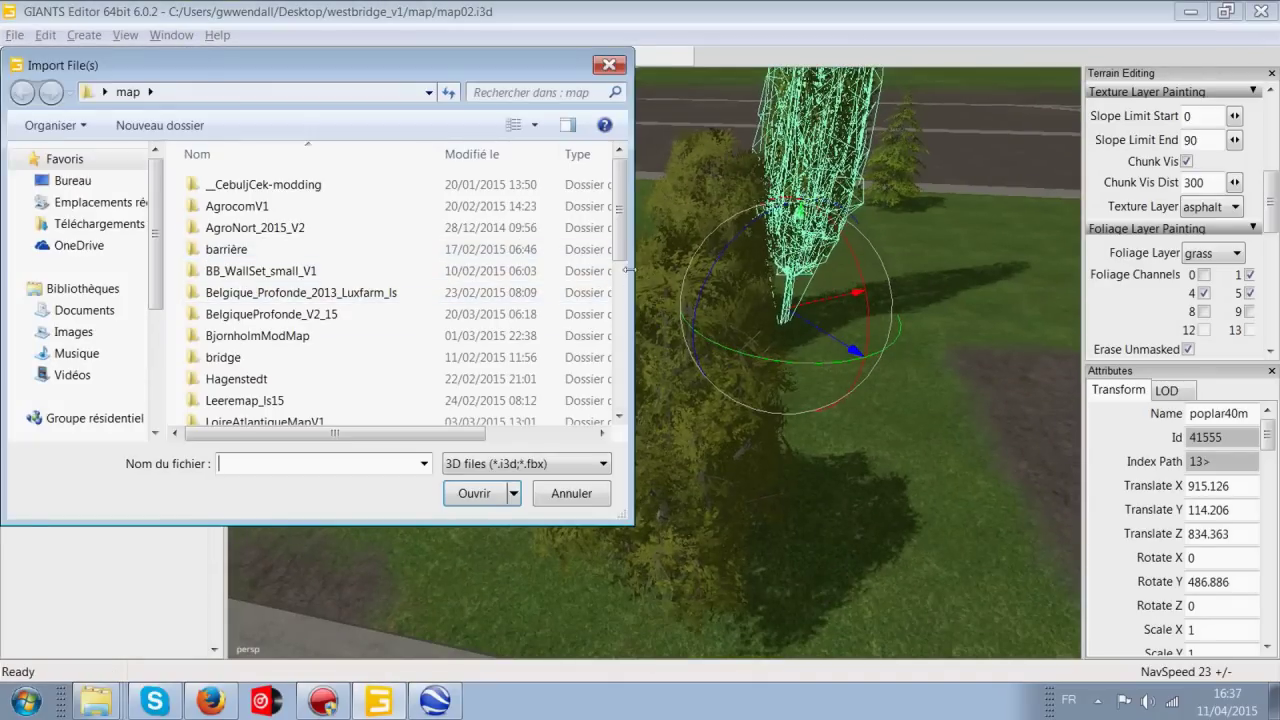
scroll(400, 300, "down", 10)
left_click(231, 370)
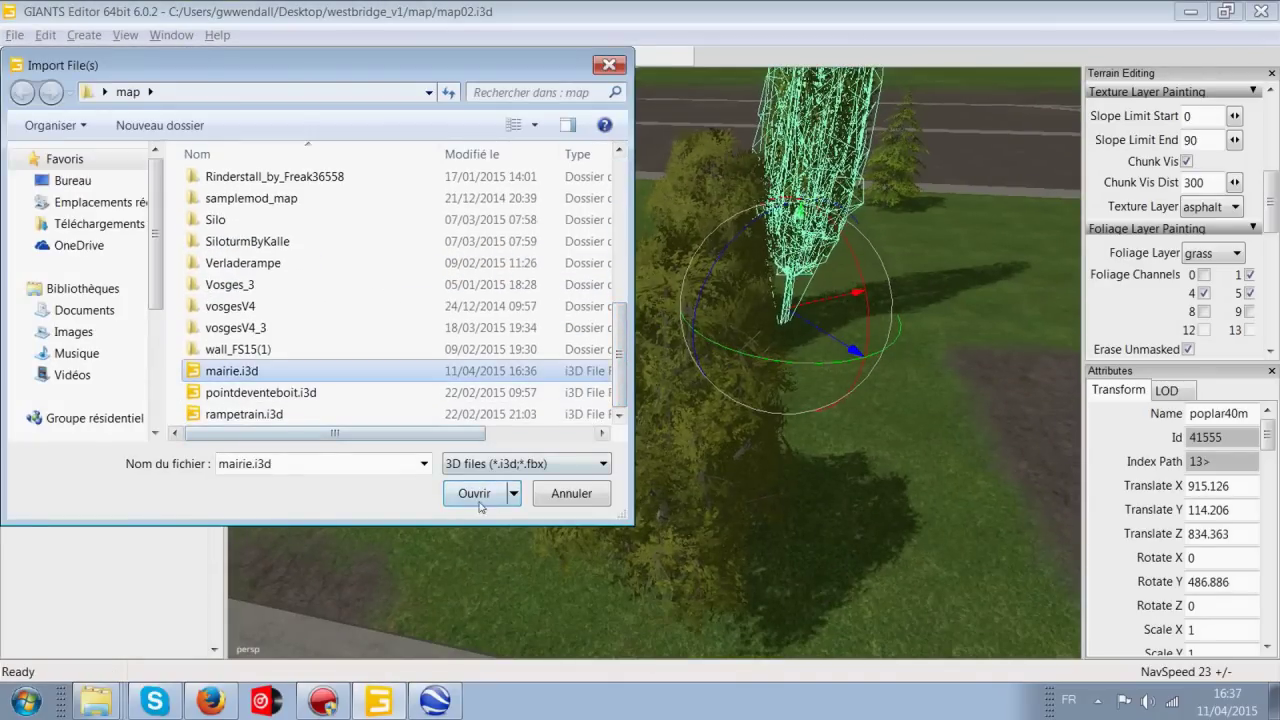
left_click(474, 493)
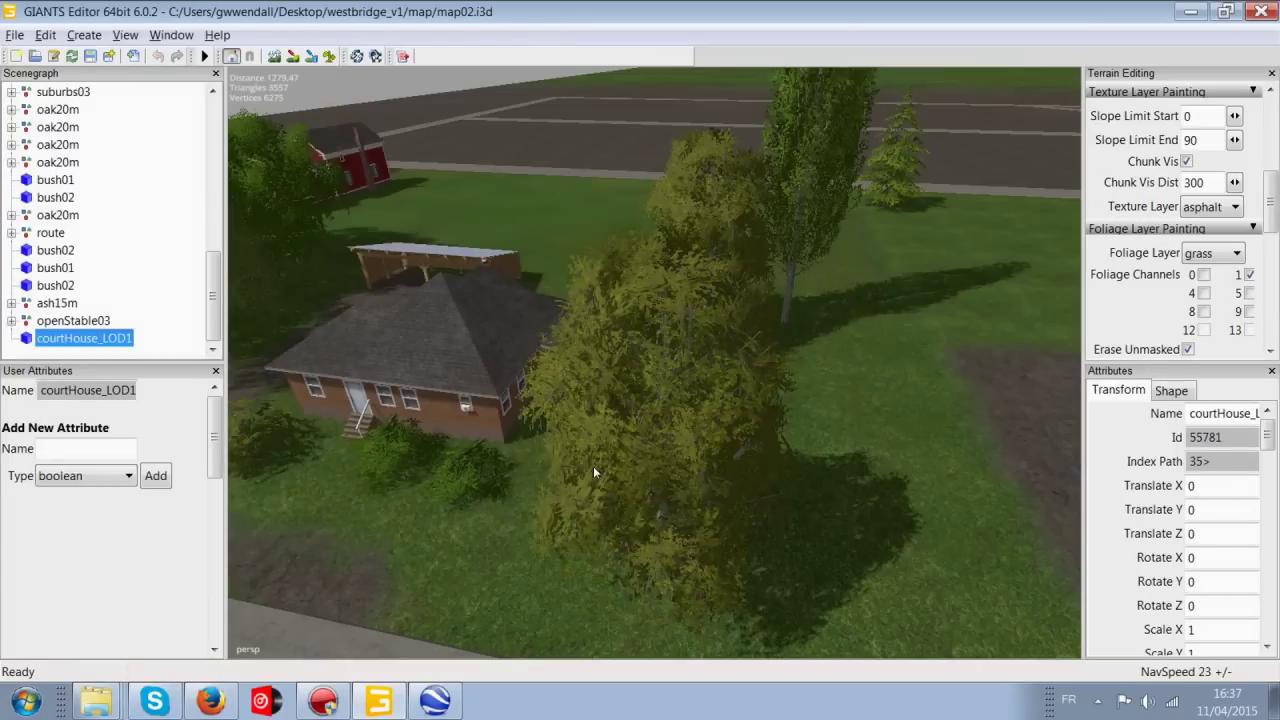
key("ctrl+b")
left_click(989, 306)
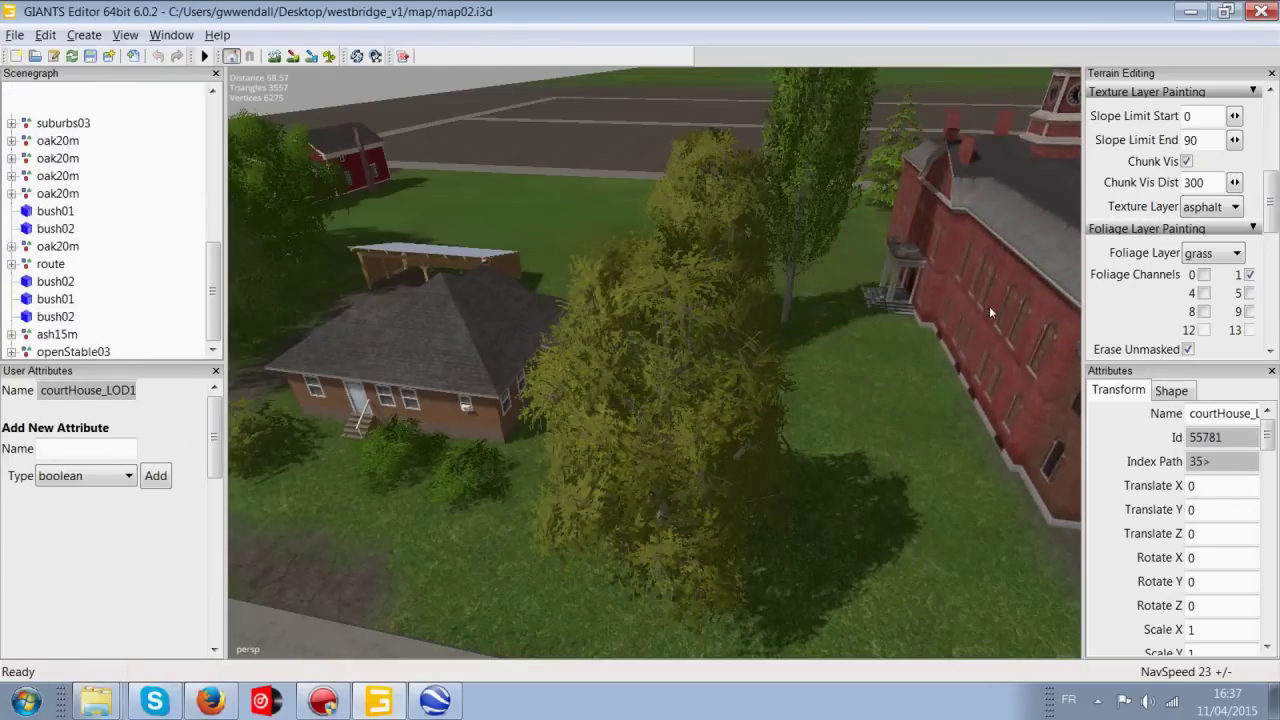
- Turn the courthouse so its entrance faces the dark asphalt lot and set its Y rotation to 90
left_click_drag(902, 354, 957, 371, "alt")
middle_click_drag(957, 371, 836, 440, "alt")
left_click_drag(836, 440, 839, 391, "alt")
middle_click_drag(790, 407, 792, 390)
left_click_drag(710, 450, 823, 420)
middle_click_drag(825, 418, 803, 272, "alt")
scroll(800, 430, "up", 5)
left_click_drag(1240, 581, 1162, 583)
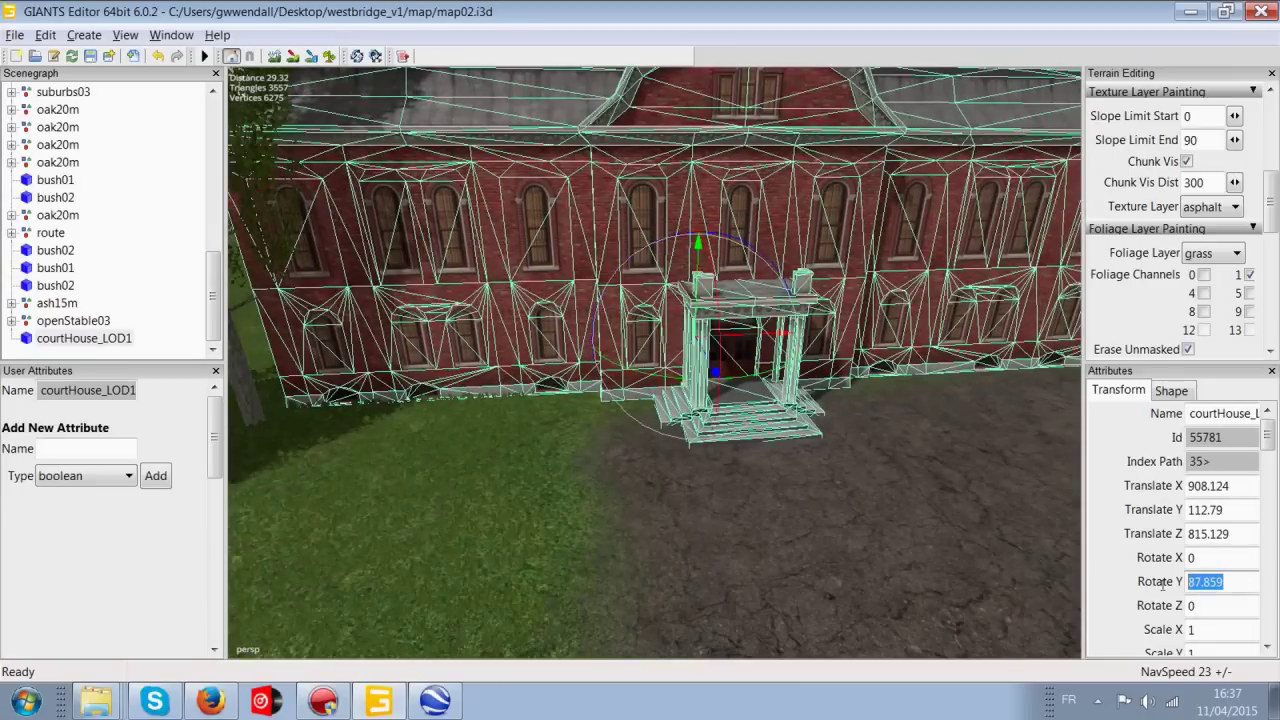
type("90")
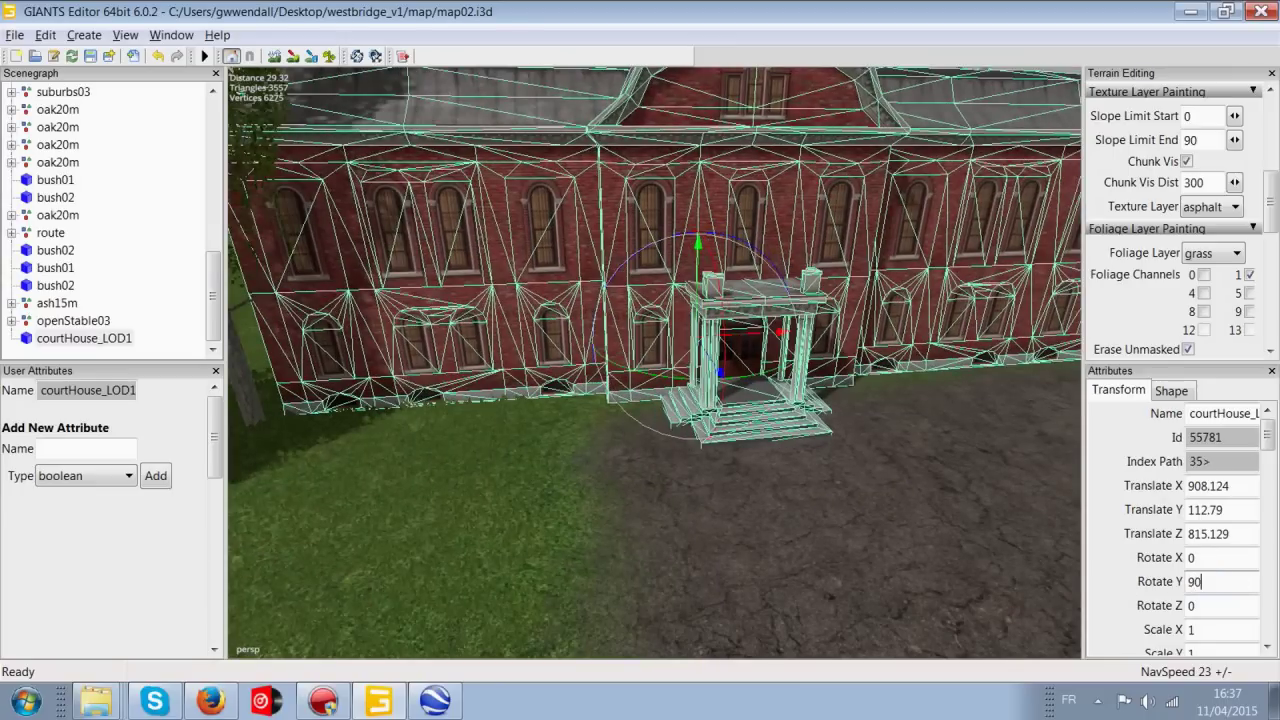
- View the courthouse from across the road, check the Street View reference in Google Earth, and return to the map
left_click_drag(1021, 568, 870, 520, "alt")
scroll(714, 457, "down", 3)
left_click_drag(714, 457, 483, 432, "alt")
scroll(483, 432, "down", 3)
middle_click_drag(483, 432, 488, 464)
scroll(640, 434, "up", 3)
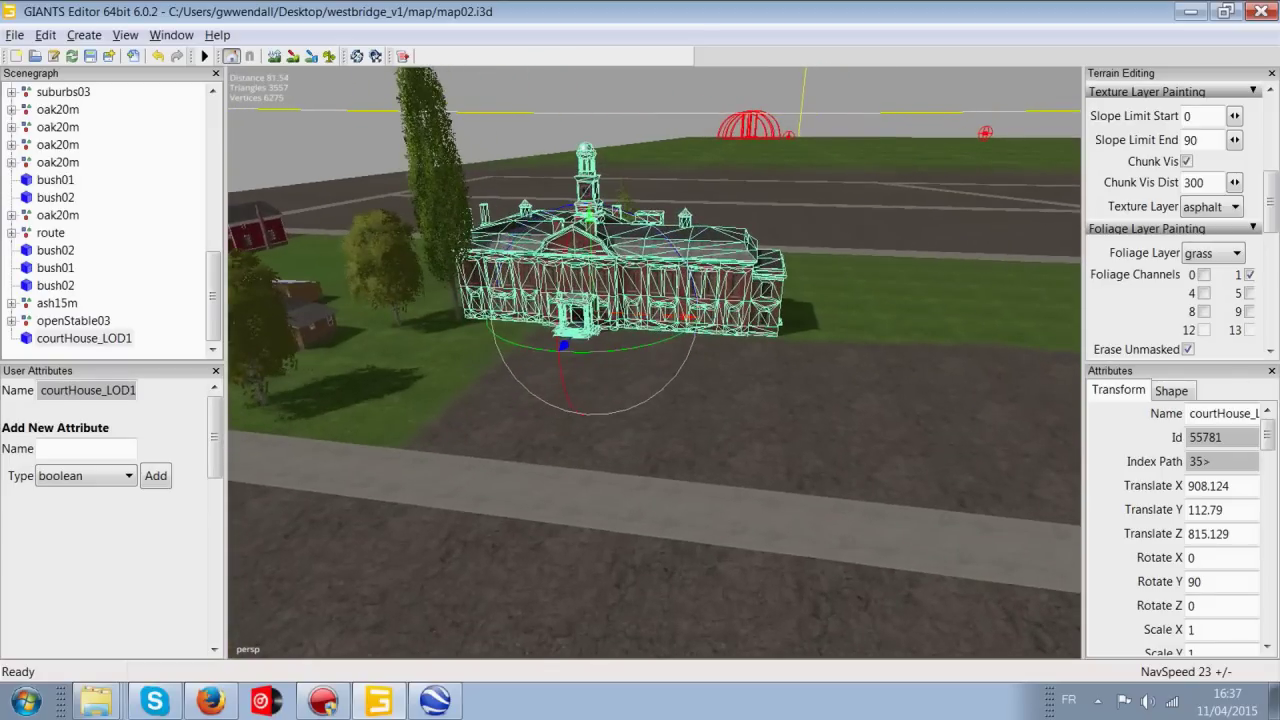
scroll(655, 362, "up", 2)
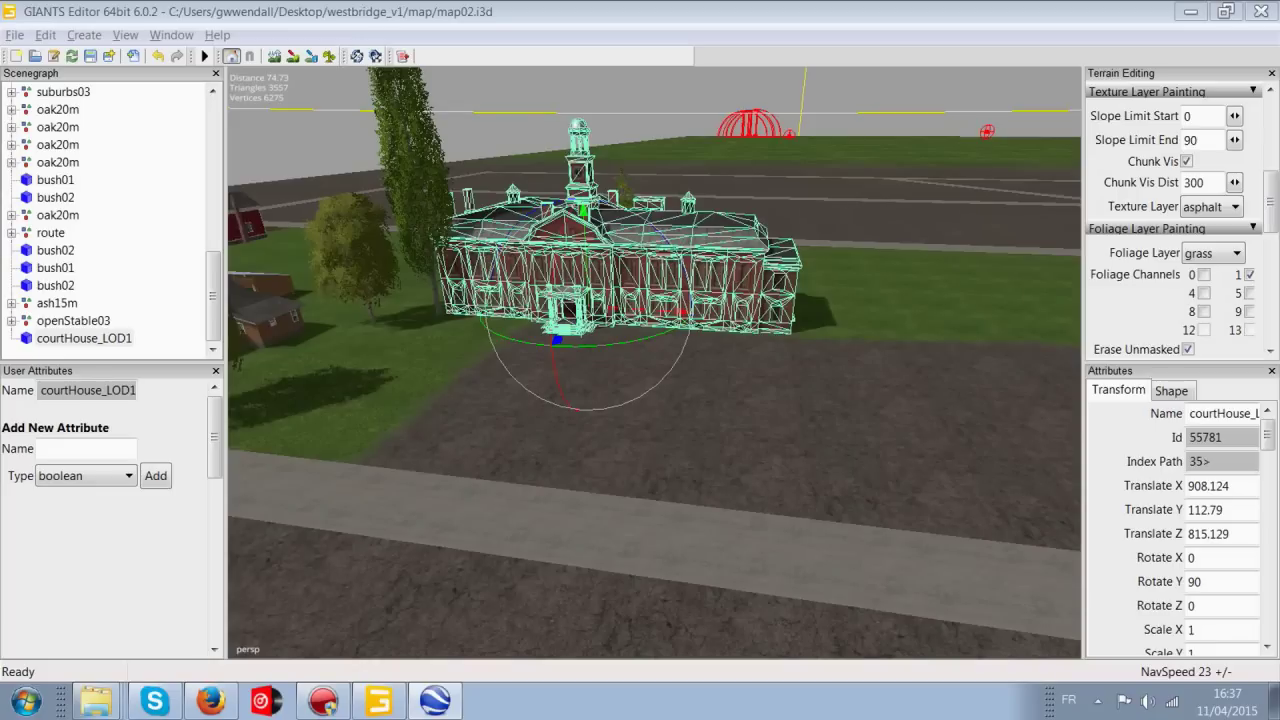
left_click_drag(1279, 45, 592, 37)
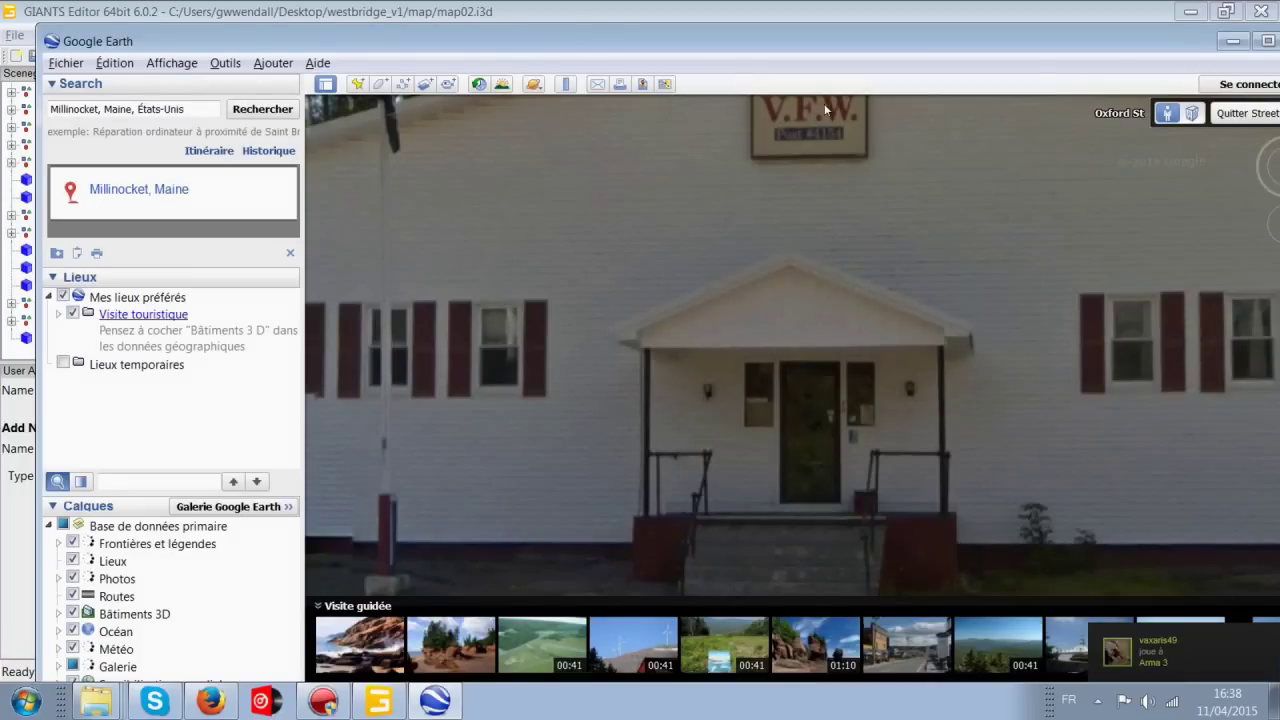
left_click(1233, 41)
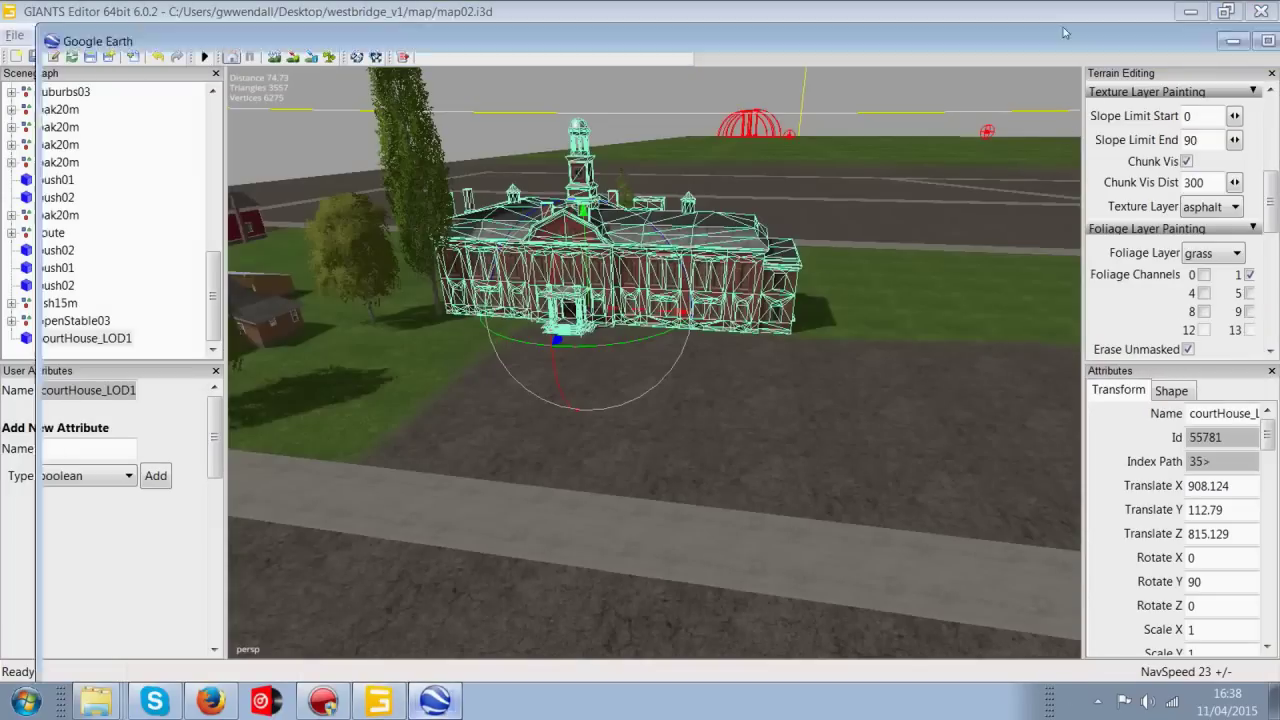
left_click(435, 700)
left_click_drag(1262, 6, 1279, 6)
- Slide the courthouse along the asphalt lot and back onto the grass, to about X 904.162 and Z 788.299
middle_click_drag(790, 375, 720, 375, "alt")
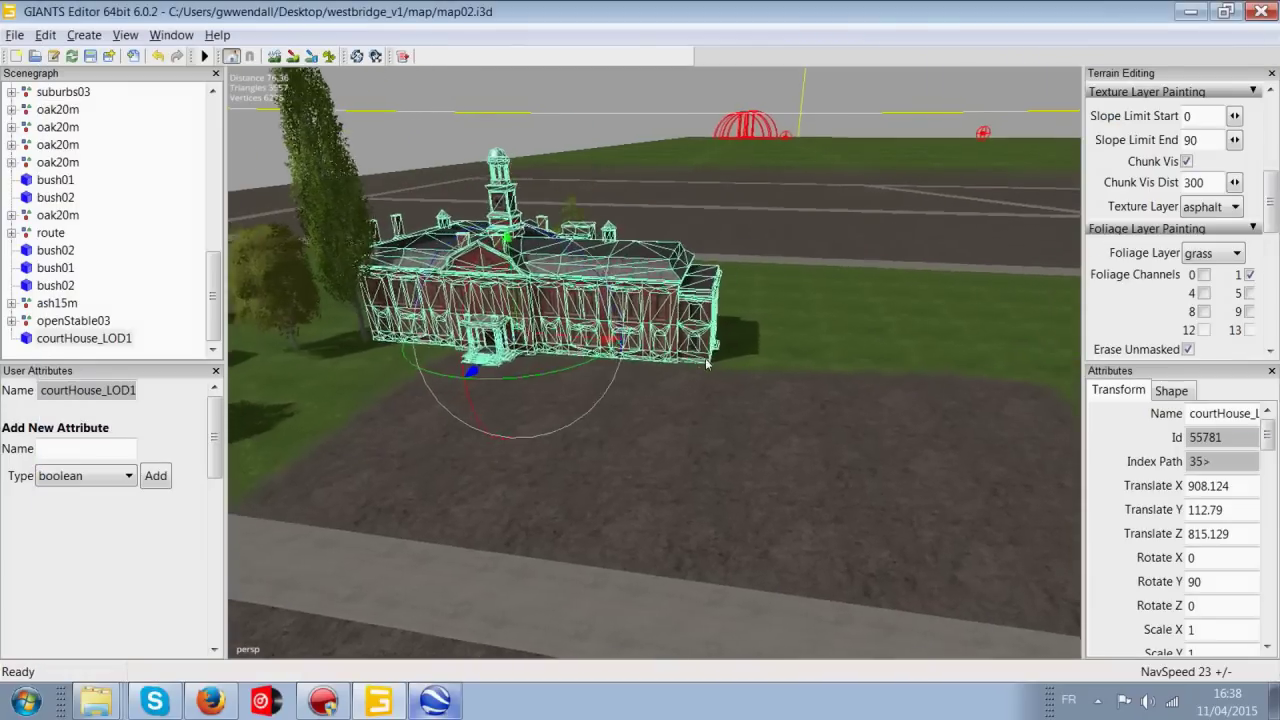
left_click_drag(720, 375, 676, 390, "alt")
left_click_drag(460, 286, 620, 360)
scroll(728, 408, "up", 3)
scroll(728, 408, "down", 3)
left_click_drag(728, 408, 566, 472, "alt")
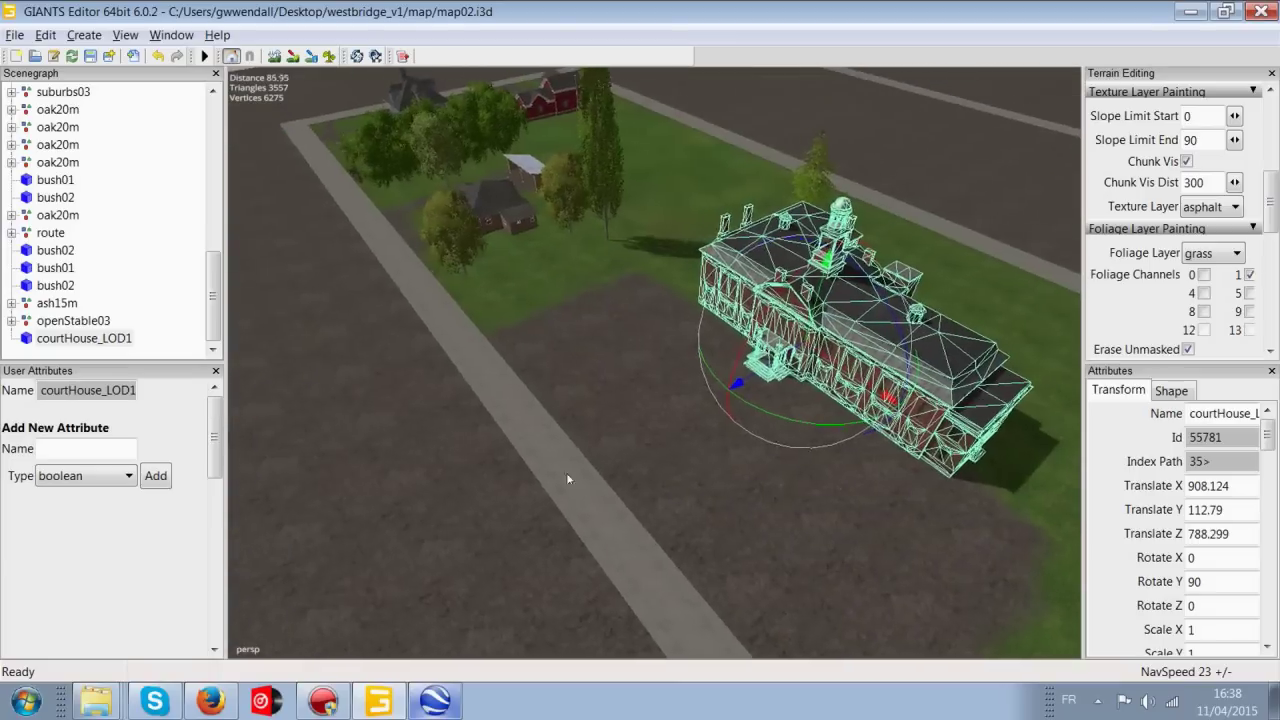
scroll(620, 435, "up", 3)
left_click_drag(685, 347, 546, 279)
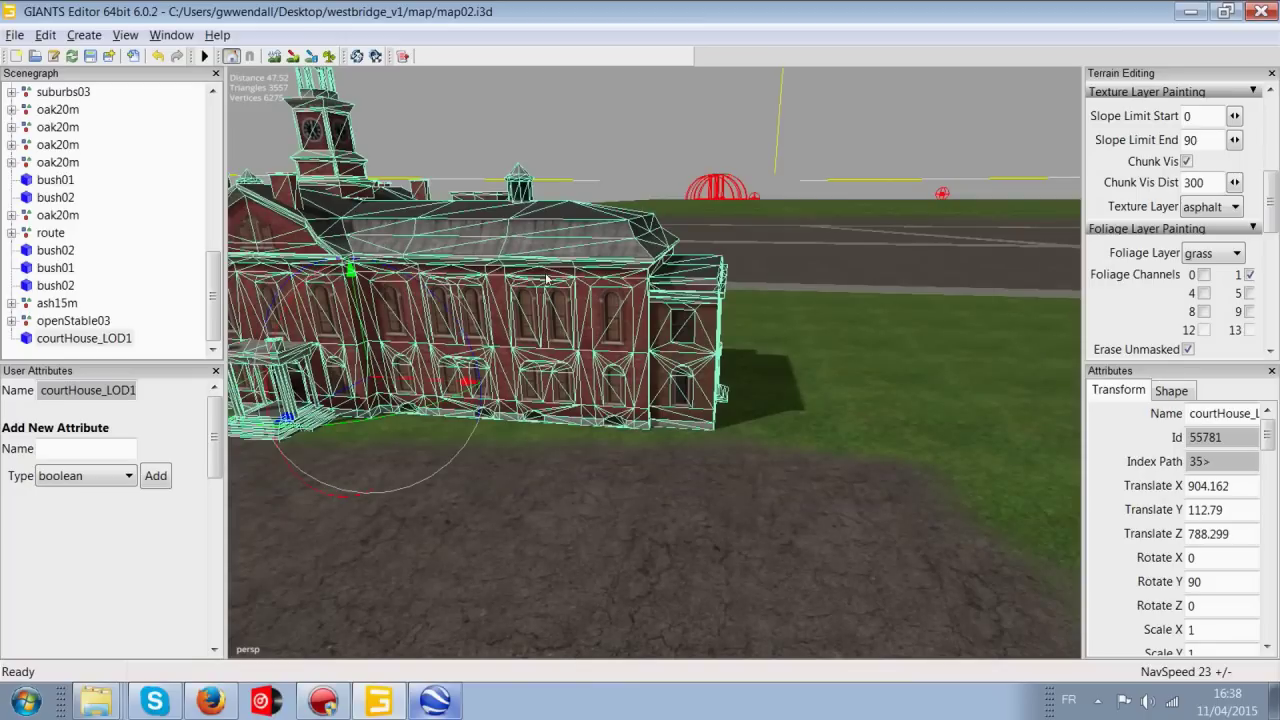
- Examine how the courthouse's entrance steps and walls meet the ground, and look over its roof and clock tower
left_click(320, 704)
left_click(454, 511)
left_click_drag(454, 511, 711, 409, "alt")
scroll(711, 405, "up", 5)
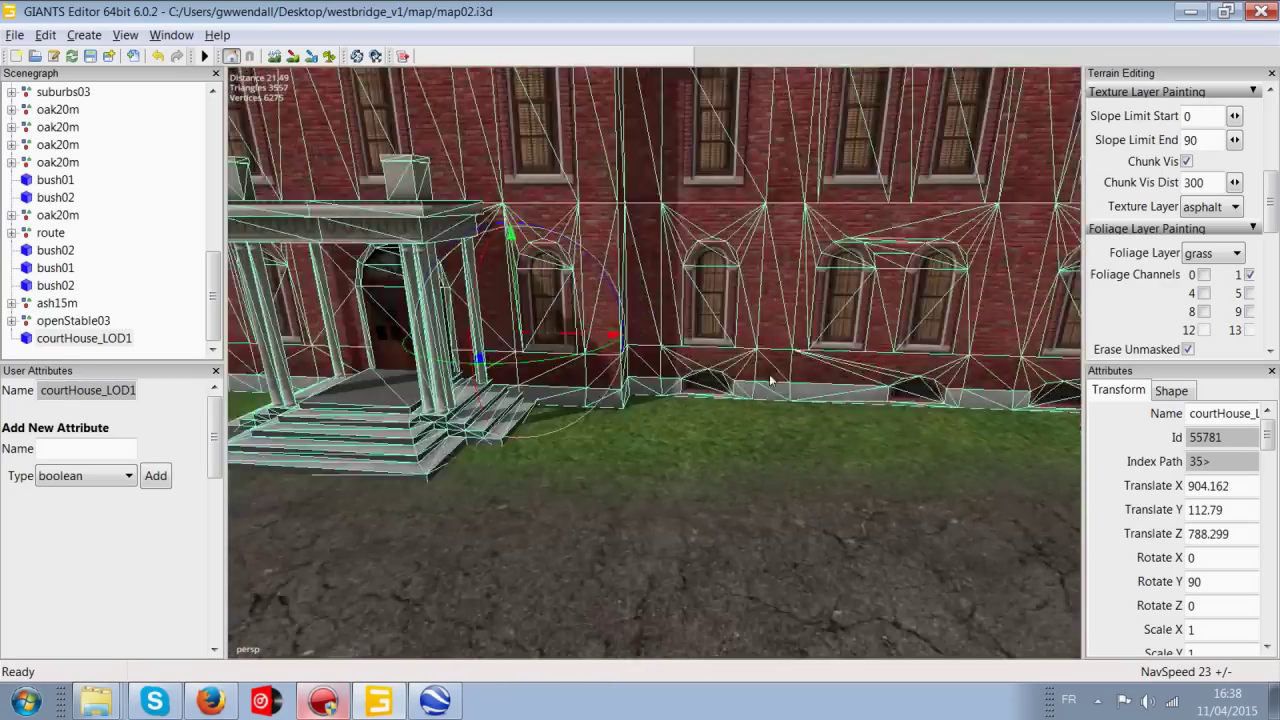
middle_click_drag(711, 400, 785, 346, "alt")
scroll(790, 330, "up", 4)
scroll(783, 310, "up", 2)
scroll(770, 312, "down", 8)
left_click_drag(757, 314, 906, 527, "alt")
middle_click_drag(906, 527, 893, 470, "alt")
left_click(893, 470)
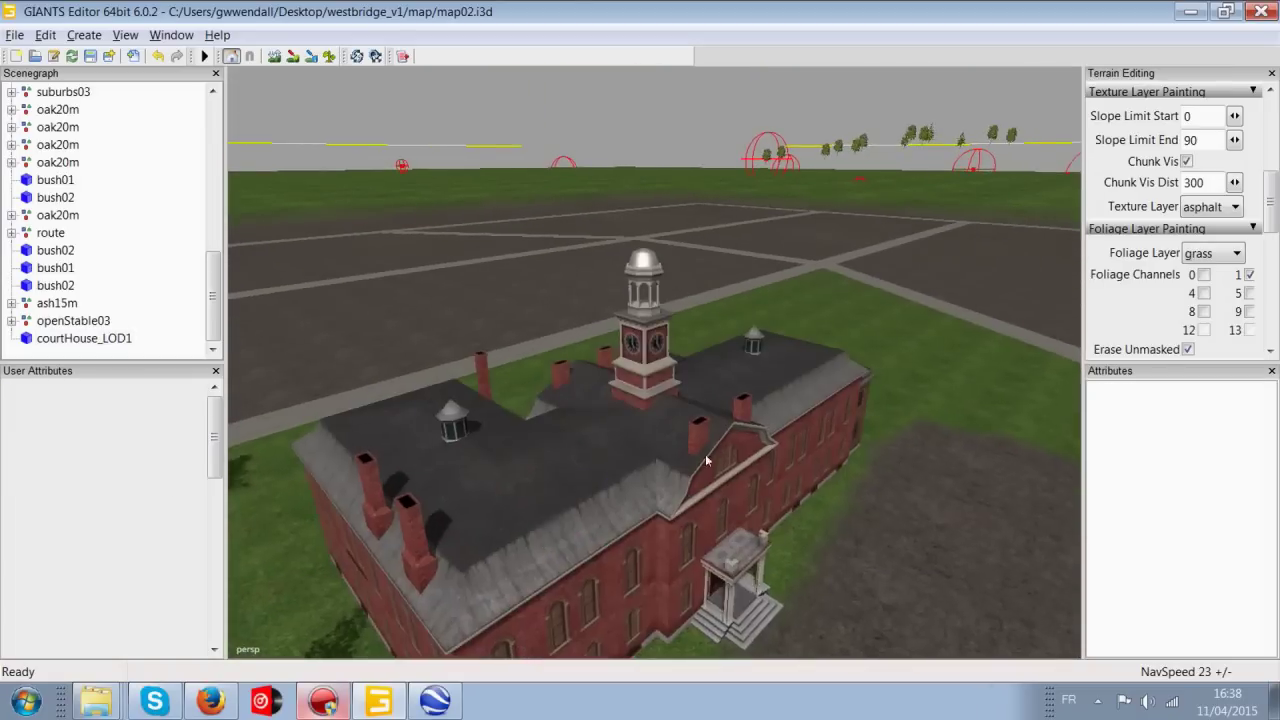
scroll(720, 474, "up", 5)
middle_click_drag(726, 481, 745, 438, "alt")
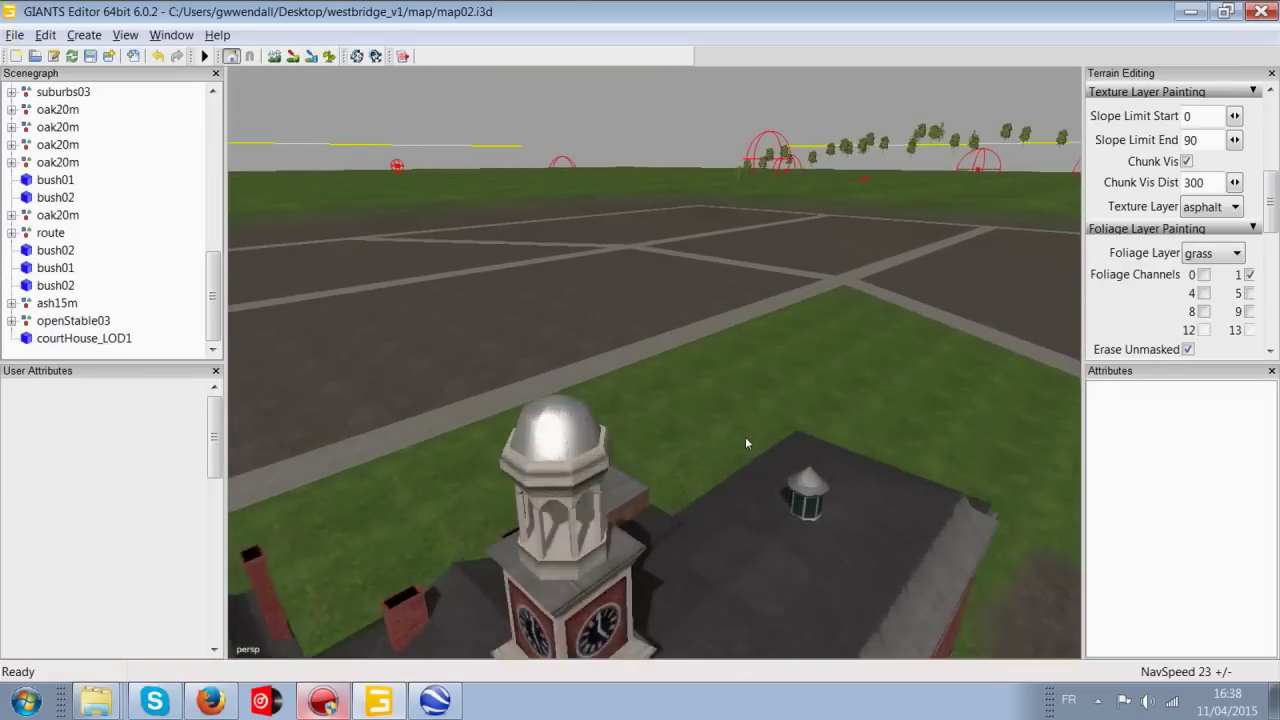
- Reselect the courthouse and nudge it slightly towards the asphalt lot, to about X 904.496
left_click_drag(745, 443, 786, 376)
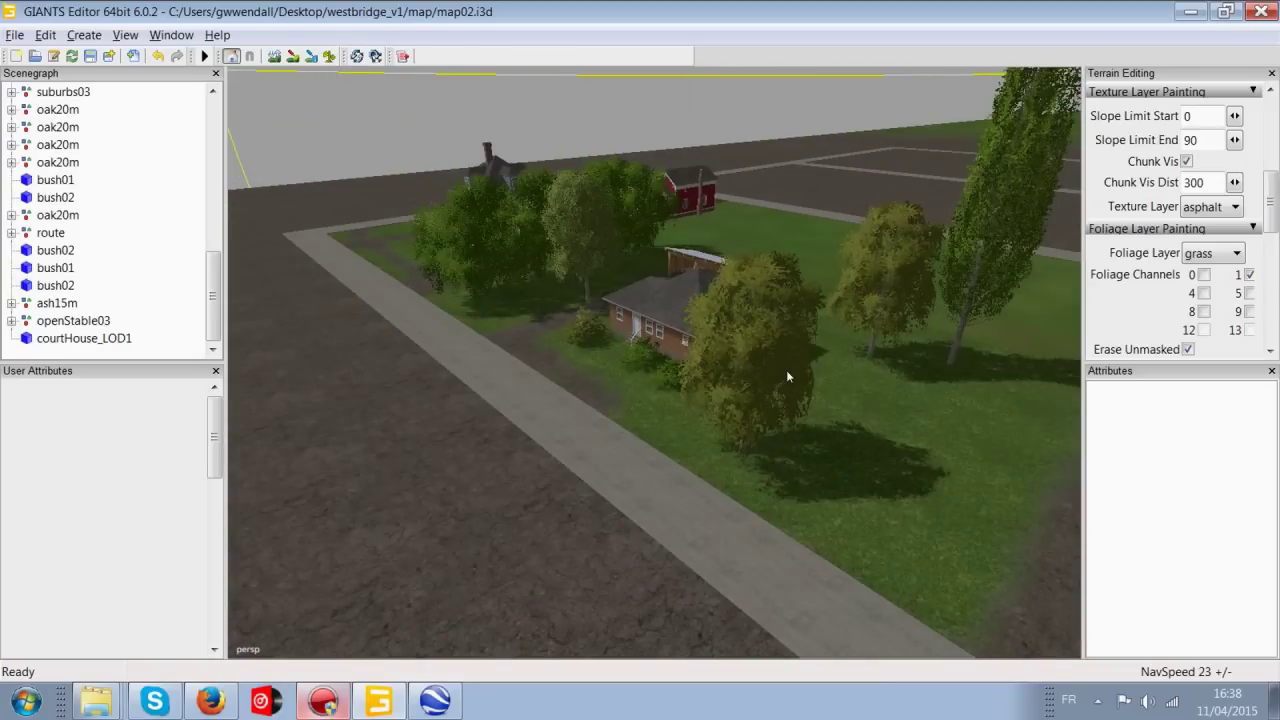
left_click_drag(732, 370, 710, 432)
left_click(718, 406)
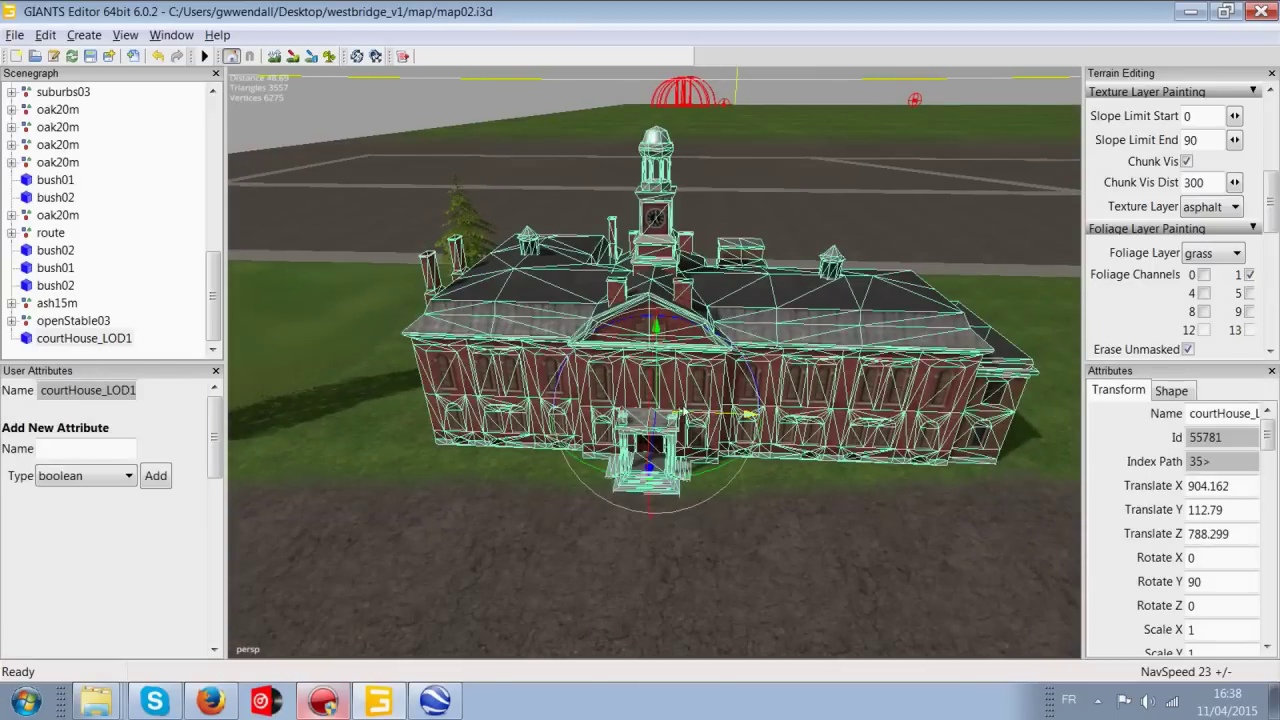
left_click_drag(651, 460, 653, 456)
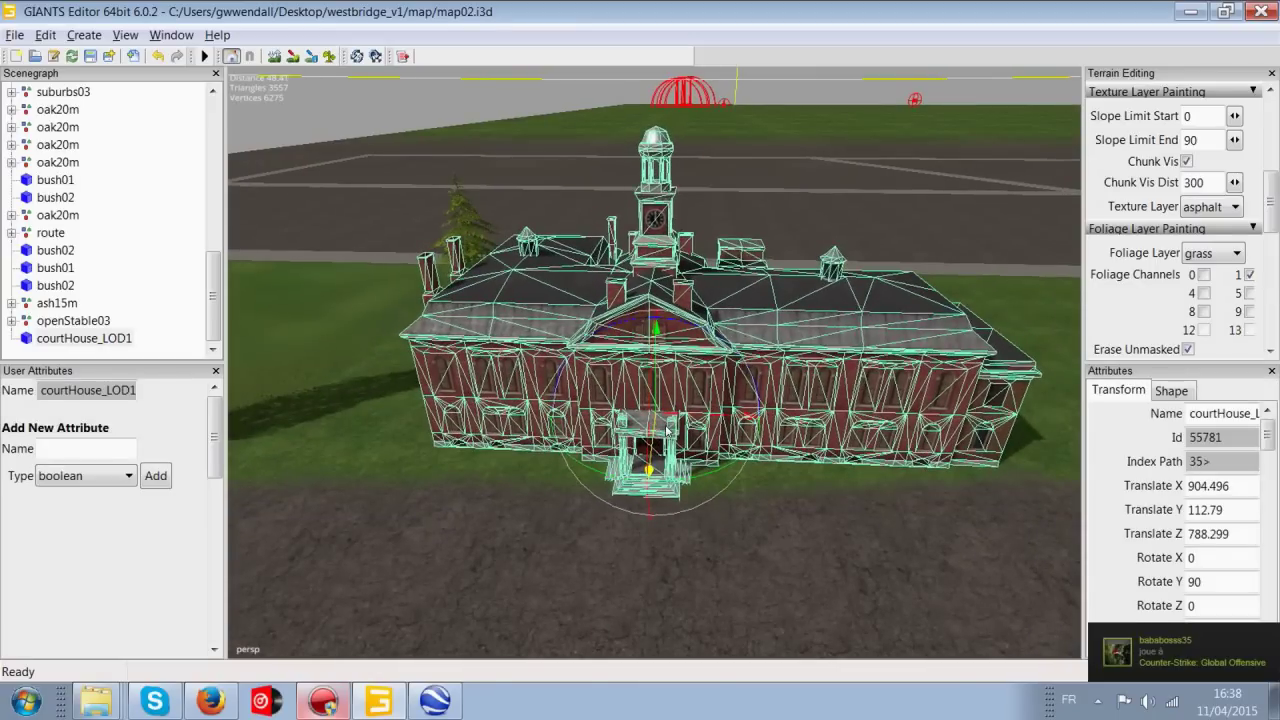
- Paint the terrain around the courthouse and its asphalt lot with the grass texture layer
middle_click_drag(668, 432, 637, 424, "alt")
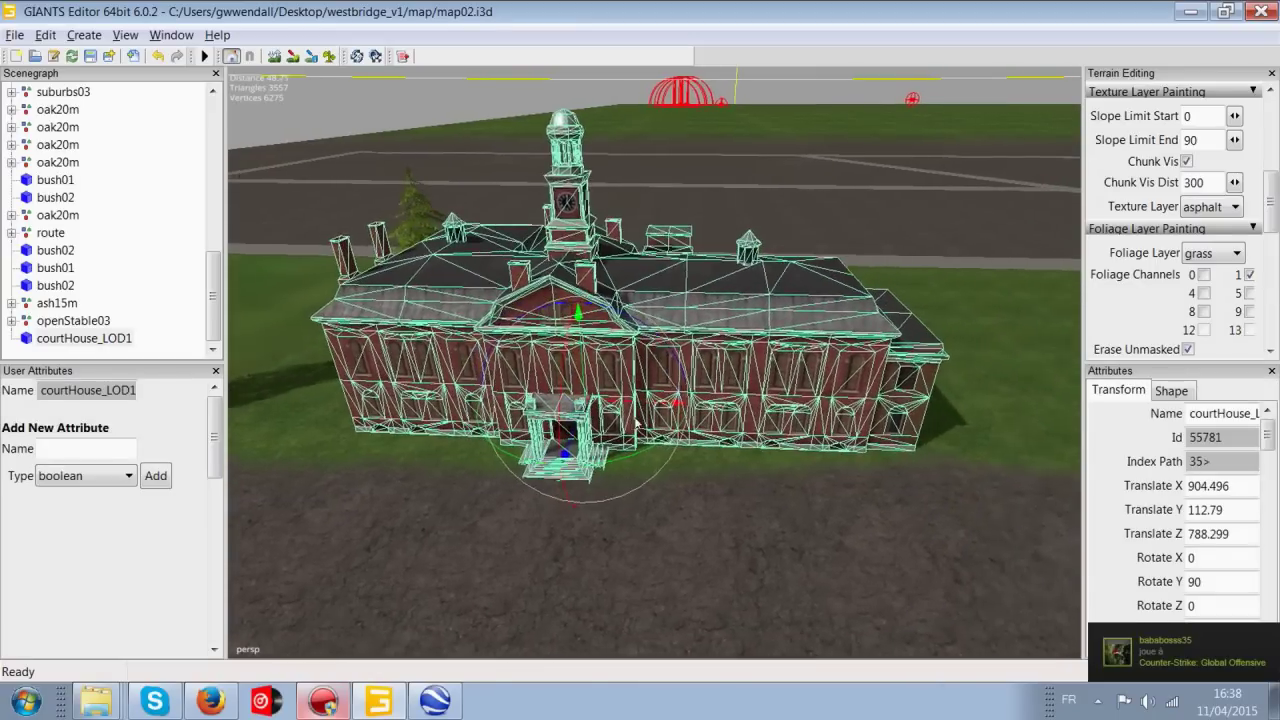
left_click_drag(637, 424, 681, 482, "alt")
mouse_move(681, 482)
middle_mouse_down("alt")
mouse_move(715, 552)
mouse_move(698, 491)
middle_mouse_up("alt")
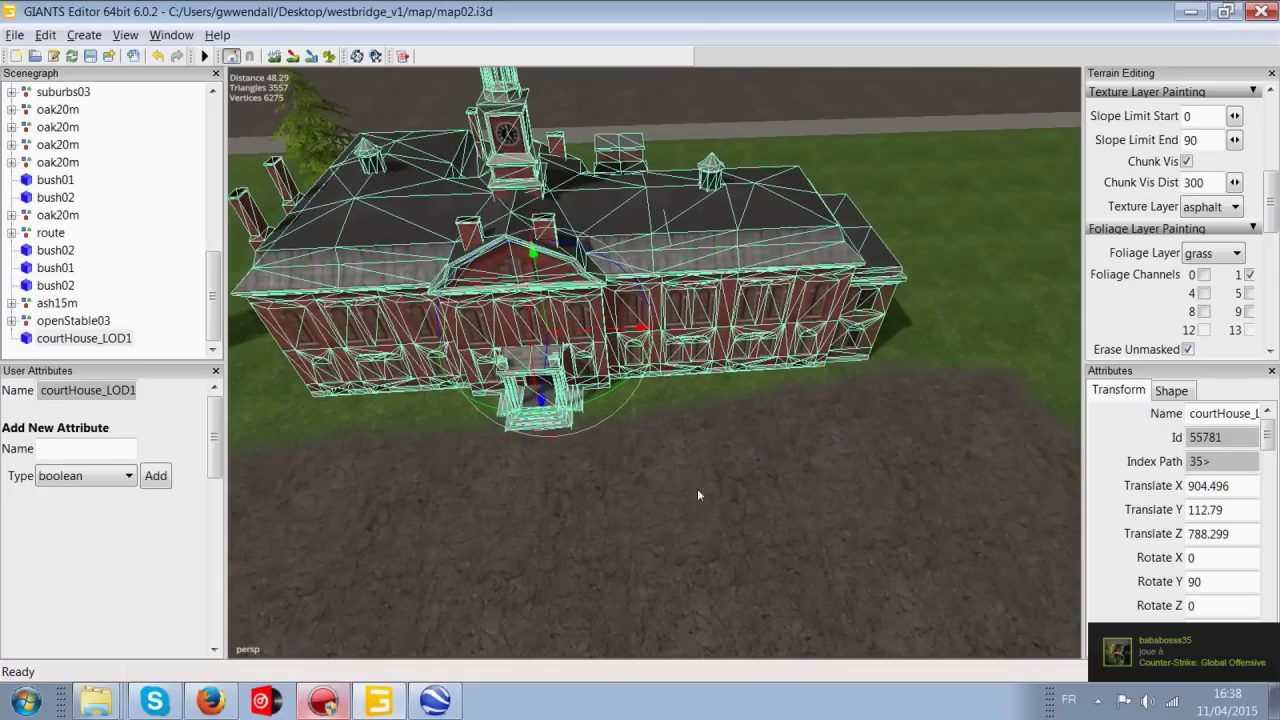
left_click(293, 56)
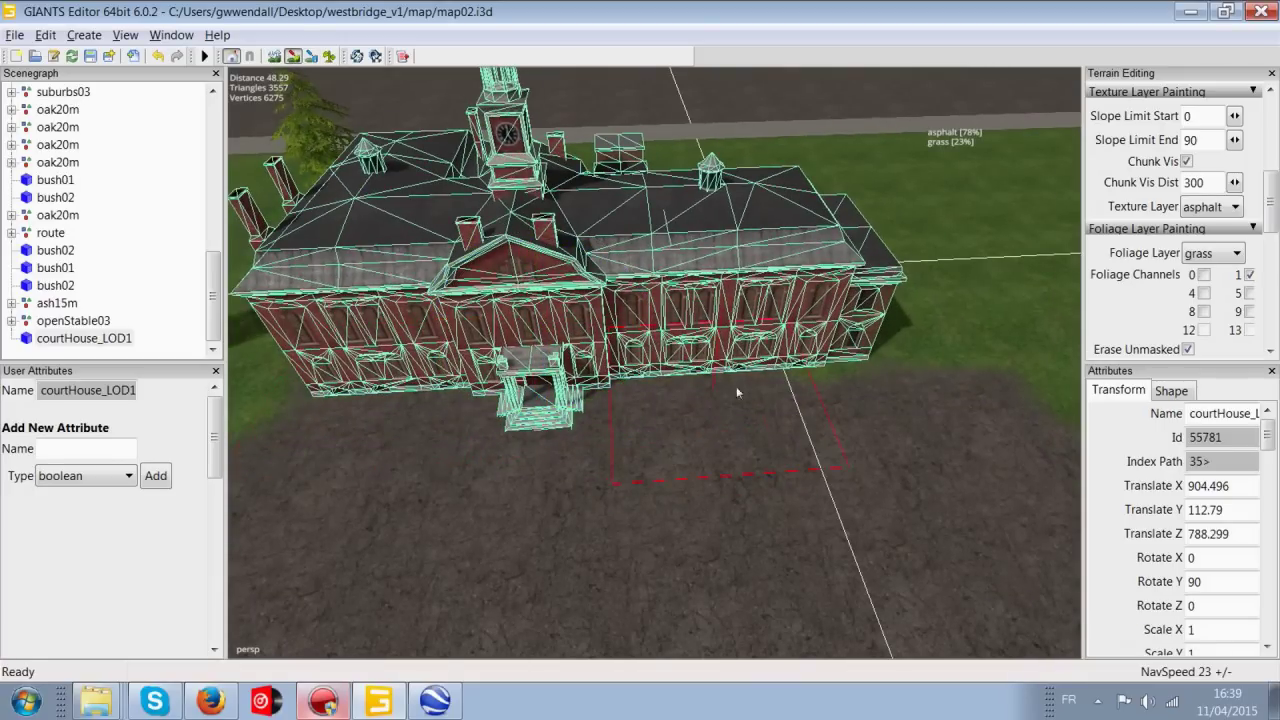
left_click_drag(640, 395, 668, 398, "alt")
mouse_move(668, 398)
middle_mouse_down("alt")
mouse_move(780, 380)
mouse_move(850, 350)
middle_mouse_up("alt")
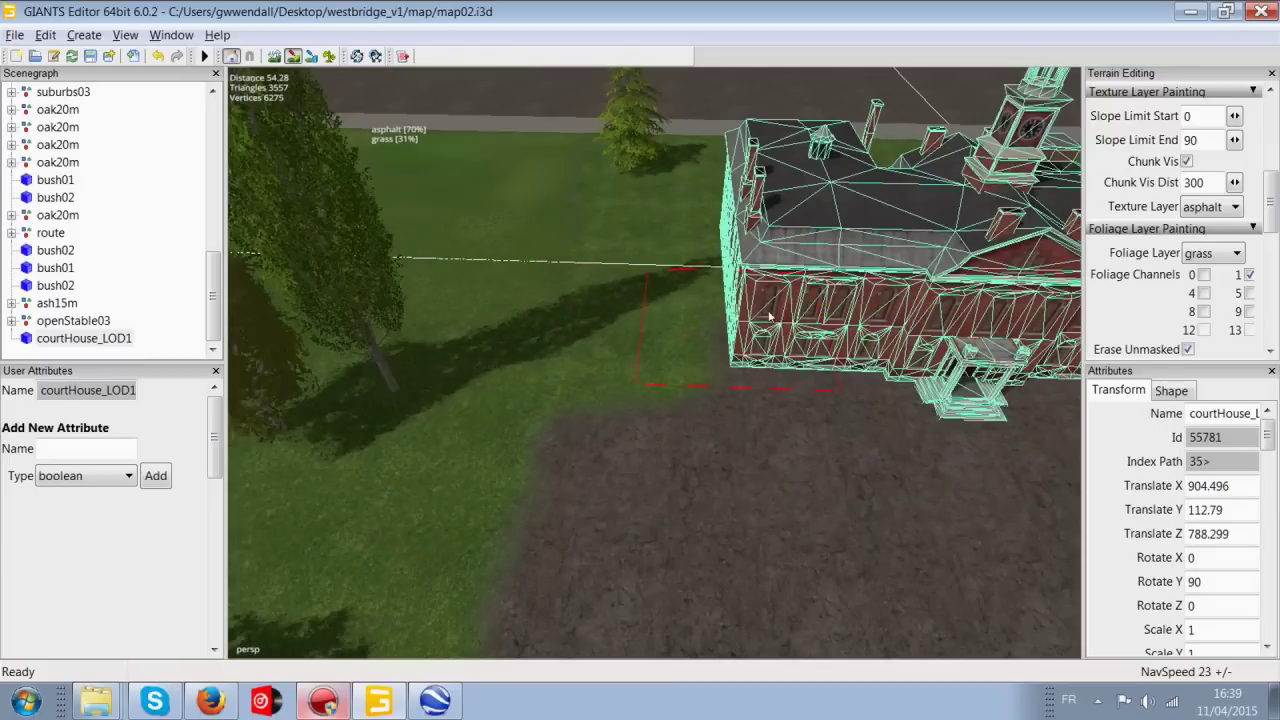
middle_click_drag(770, 313, 808, 296, "alt")
middle_click_drag(650, 271, 614, 281, "alt")
scroll(614, 281, "up", 2)
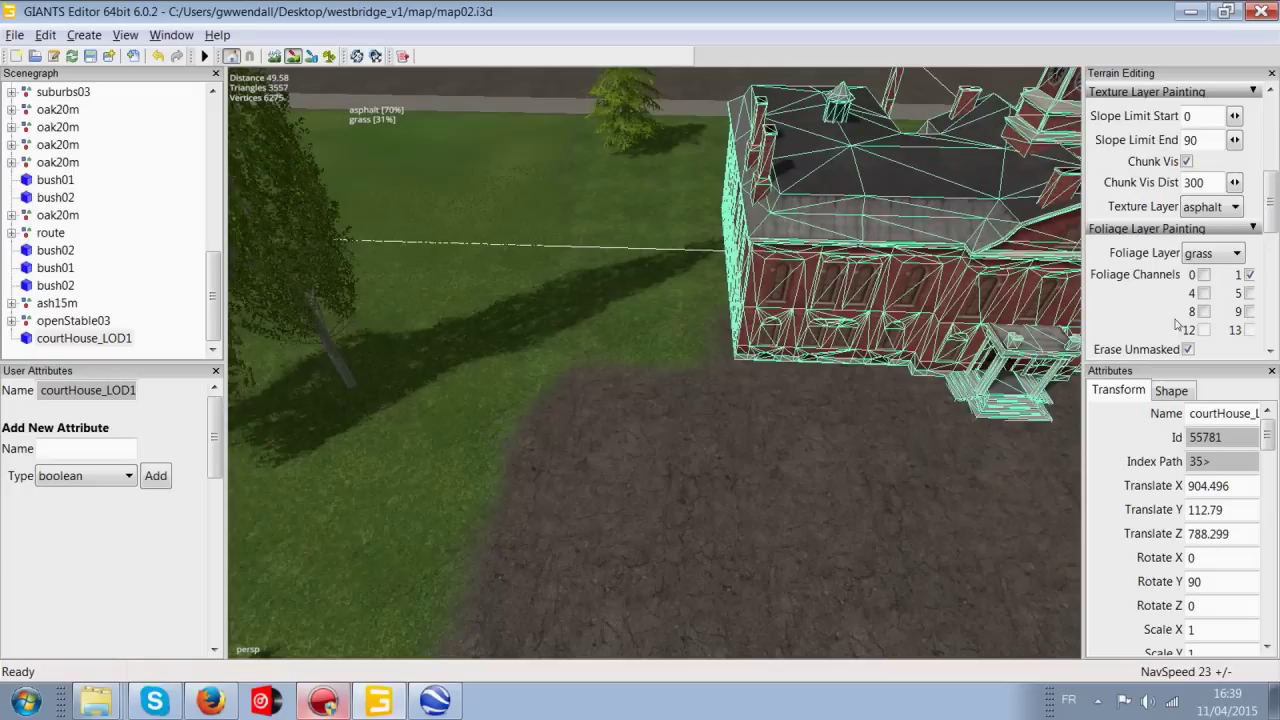
left_click(1215, 254)
left_click(1225, 208)
left_click(1196, 243)
middle_click_drag(789, 288, 290, 332, "alt")
middle_click_drag(791, 380, 660, 250, "alt")
right_click_drag(866, 256, 853, 324)
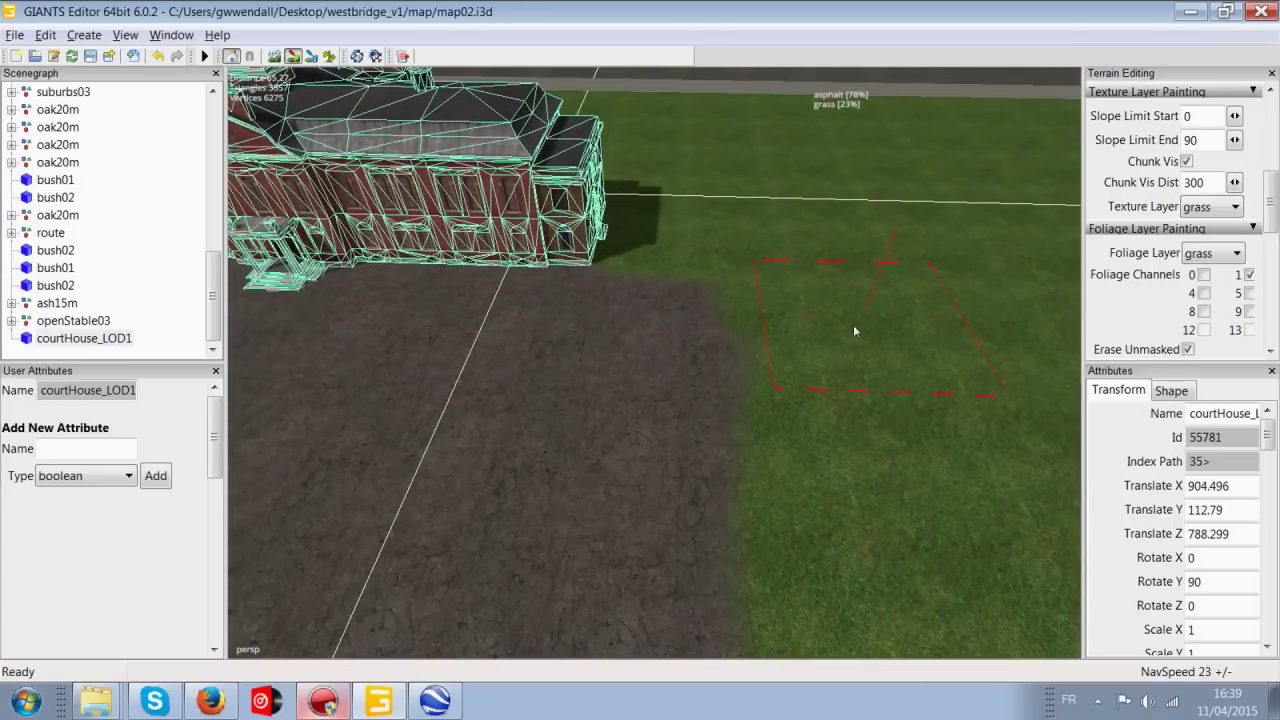
mouse_move(842, 395)
right_mouse_down()
mouse_move(861, 427)
mouse_move(837, 408)
mouse_move(852, 434)
mouse_move(810, 450)
mouse_move(786, 440)
right_mouse_up()
mouse_move(564, 407)
right_mouse_down()
mouse_move(601, 434)
mouse_move(801, 305)
right_mouse_up()
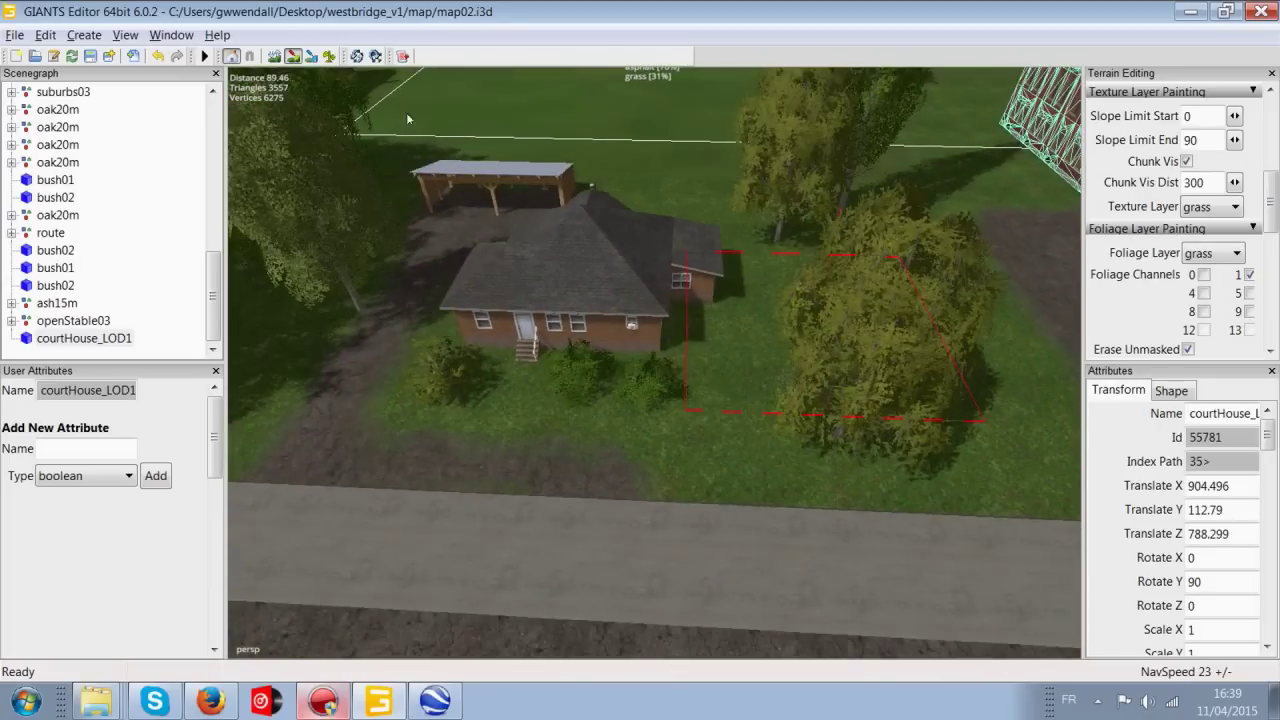
- Paint grass foliage with channels 1, 4 and 5 enabled over the lawn beside and behind the courthouse
left_click(295, 58)
mouse_move(720, 190)
middle_mouse_down("alt")
mouse_move(489, 368)
mouse_move(369, 380)
middle_mouse_up("alt")
right_click_drag(366, 379, 399, 87)
left_click(331, 57)
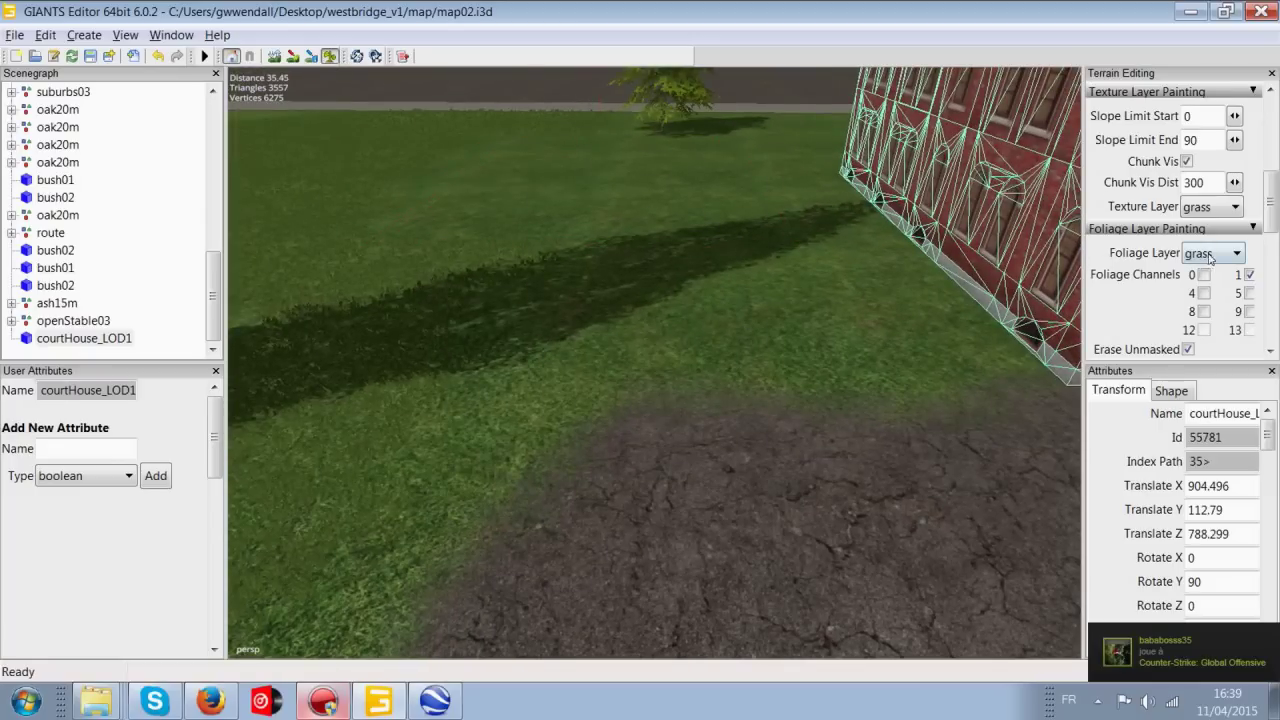
left_click(1204, 293)
left_click(1249, 293)
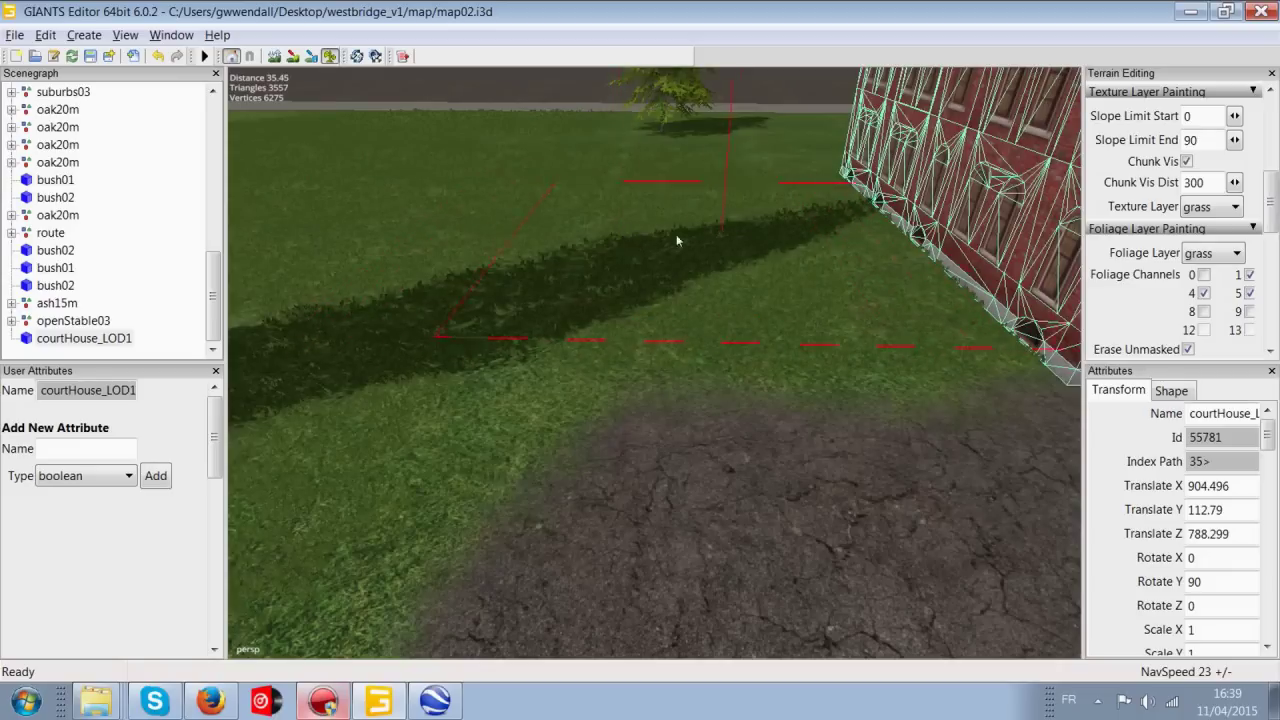
middle_click_drag(458, 252, 450, 319, "alt")
left_click_drag(450, 319, 780, 330, "alt")
mouse_move(779, 330)
right_mouse_down()
mouse_move(662, 311)
mouse_move(741, 311)
mouse_move(617, 306)
mouse_move(638, 112)
mouse_move(786, 143)
right_mouse_up()
mouse_move(420, 238)
right_mouse_down()
mouse_move(710, 194)
mouse_move(830, 328)
right_mouse_up()
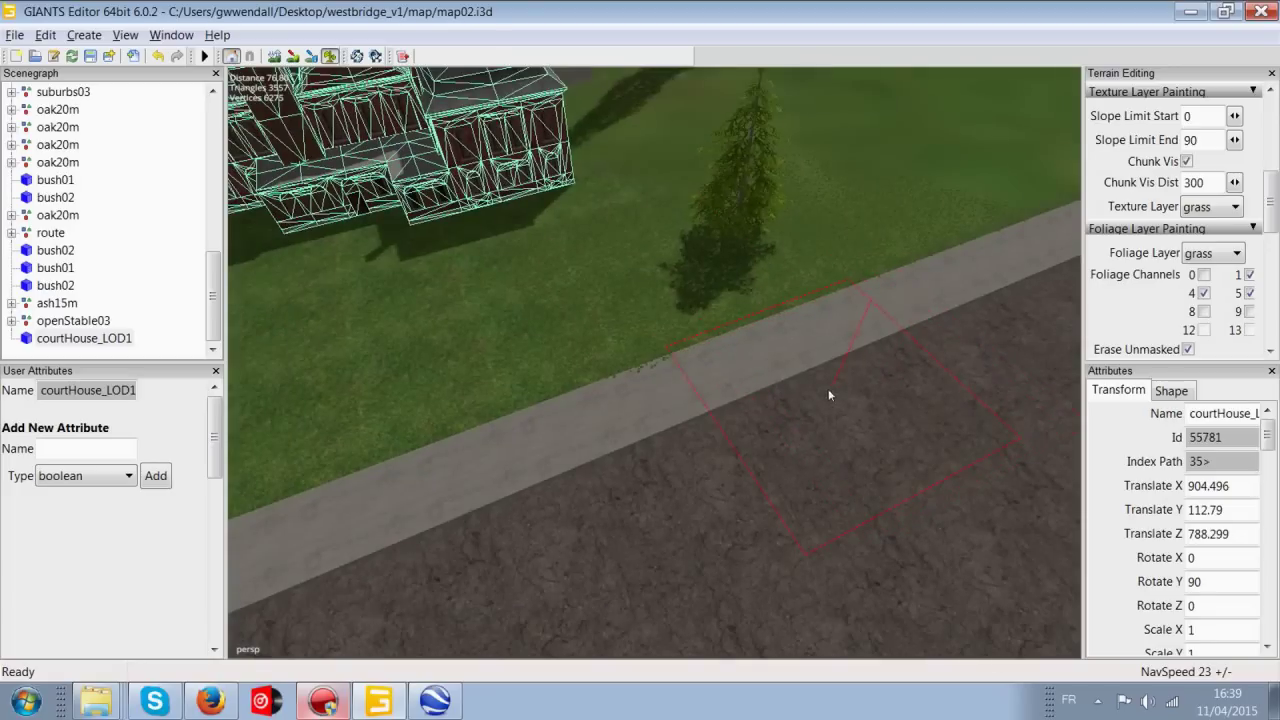
- Extend the grass foliage across the strip between the back of the courthouse and the road
scroll(708, 454, "up", 3)
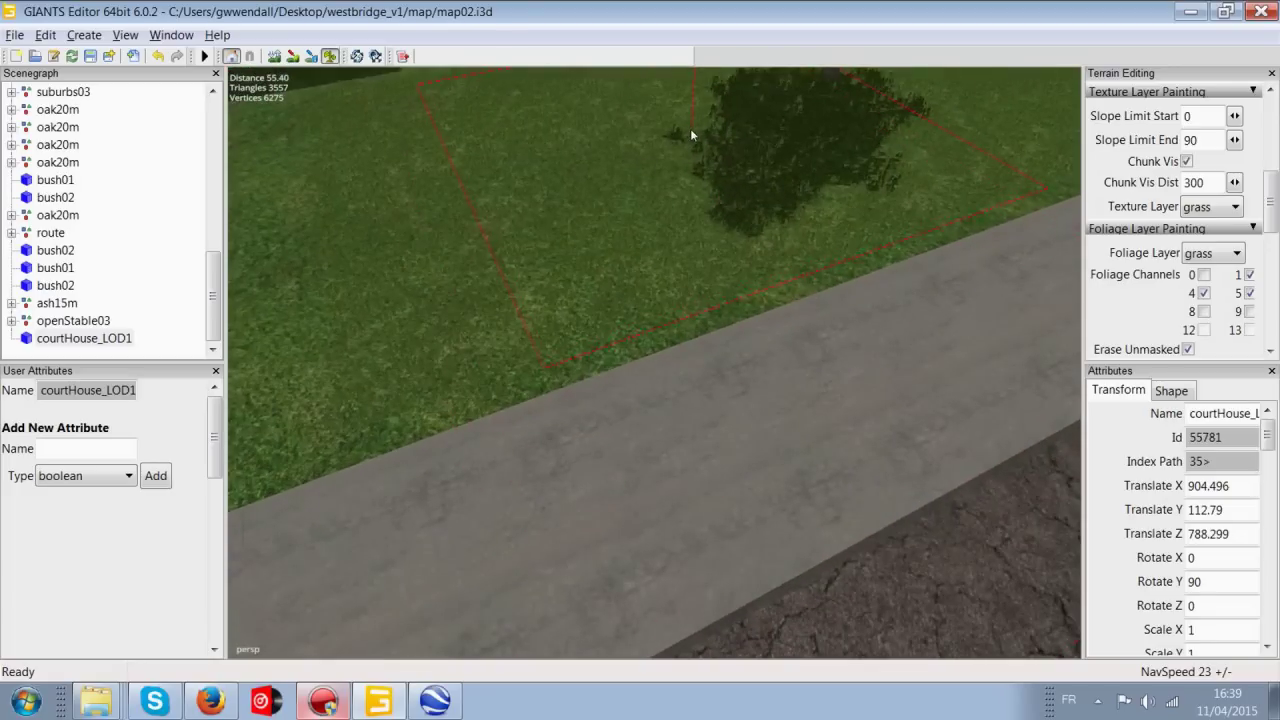
mouse_move(688, 131)
right_mouse_down()
mouse_move(584, 114)
mouse_move(700, 130)
right_mouse_up()
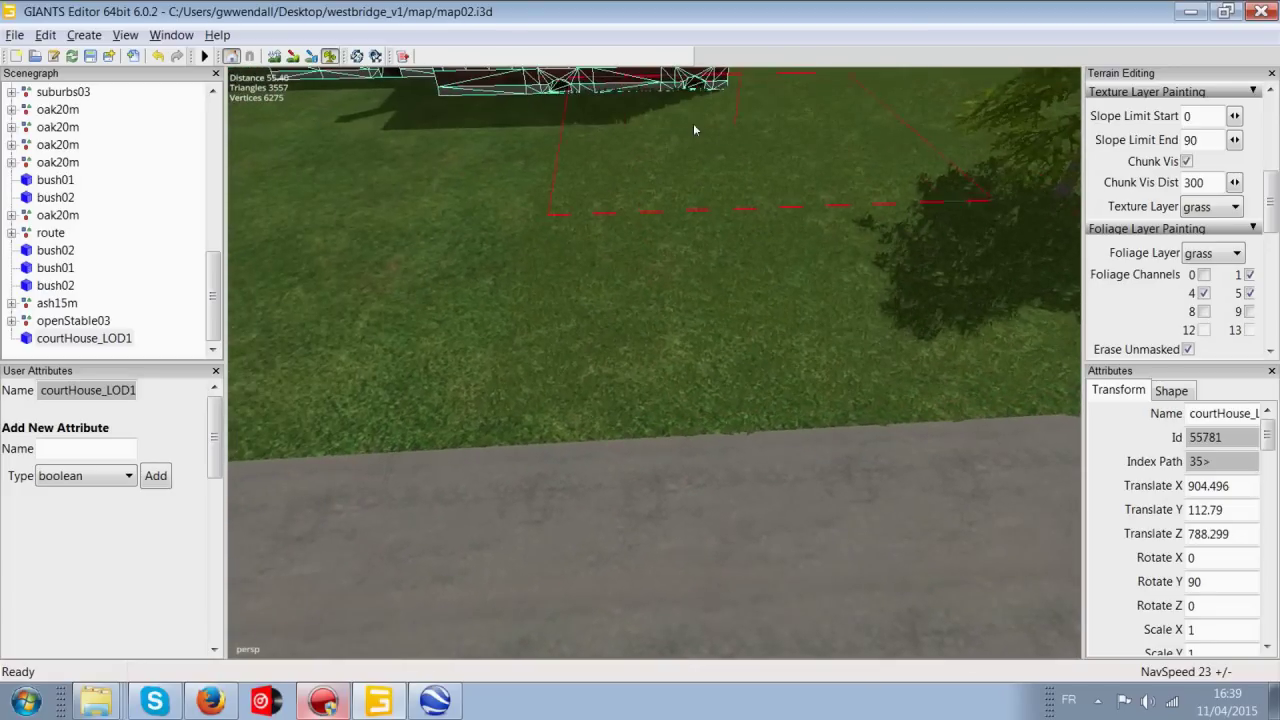
right_click_drag(441, 220, 645, 219)
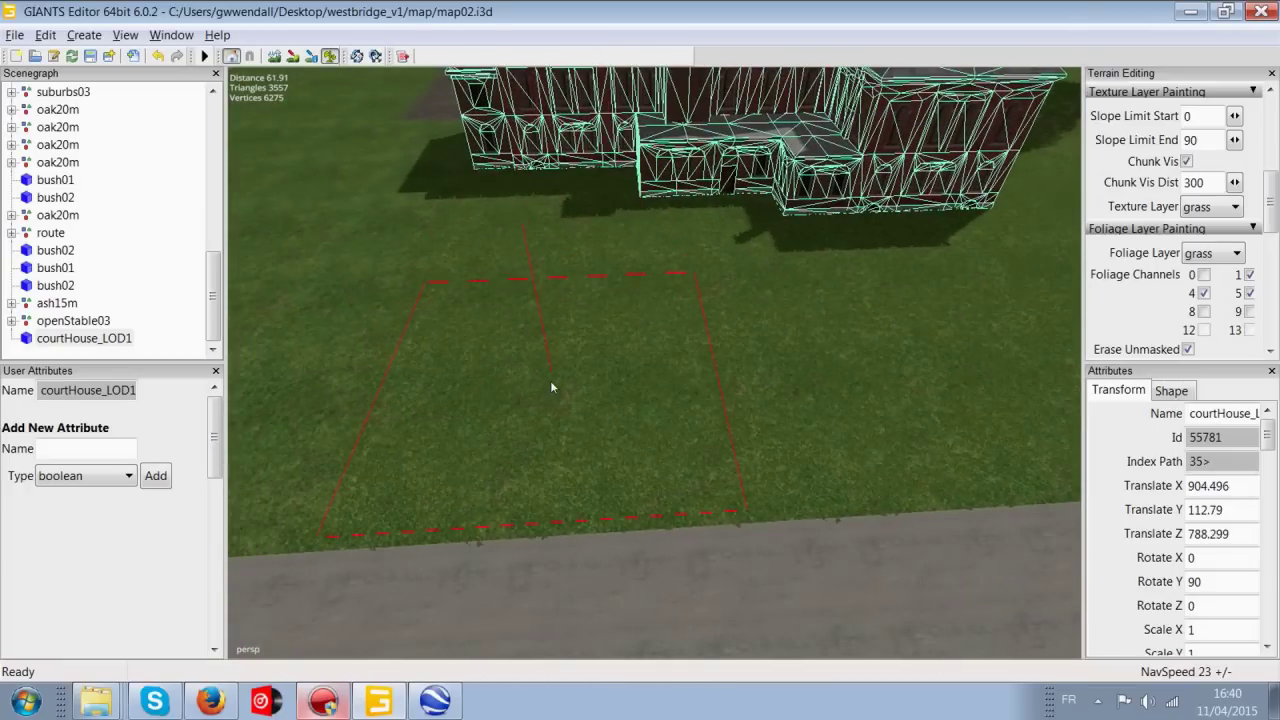
right_click_drag(551, 383, 787, 367)
- Switch to Google Earth, examine the V.F.W. building's parking lot and surroundings in Street View, and return to the map
left_click_drag(787, 367, 885, 230, "alt")
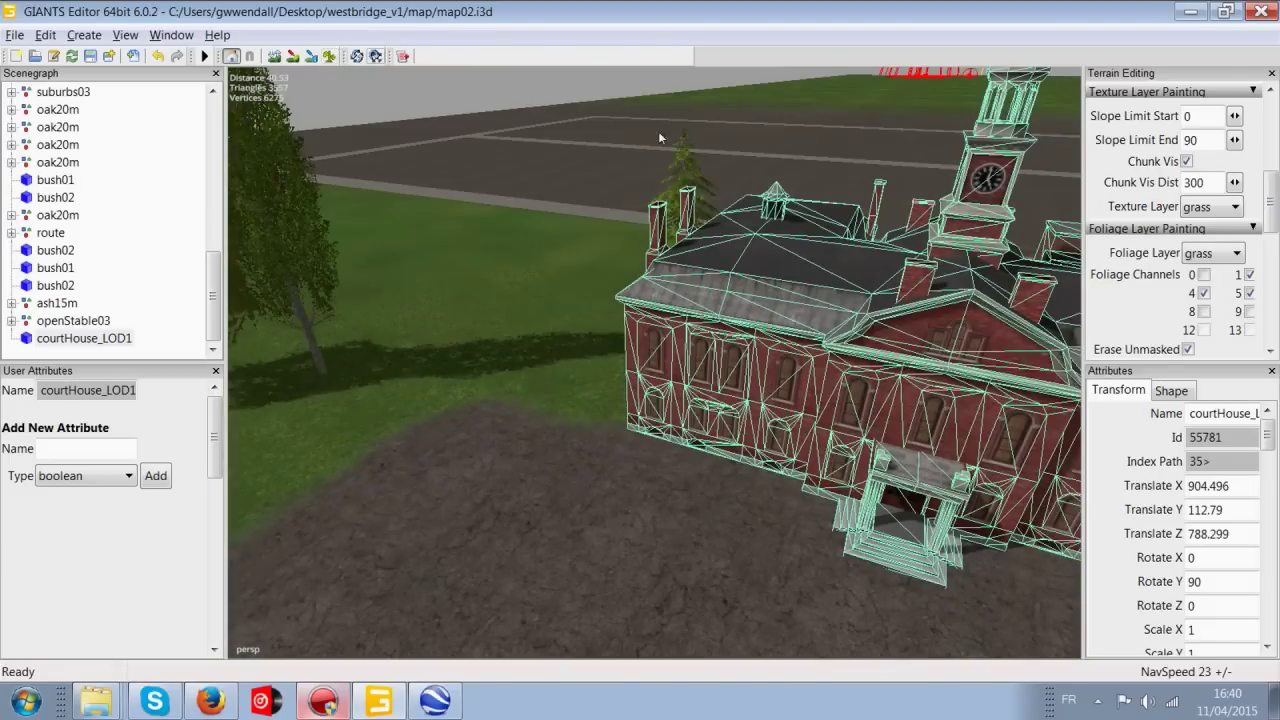
left_click(435, 700)
double_click(165, 8)
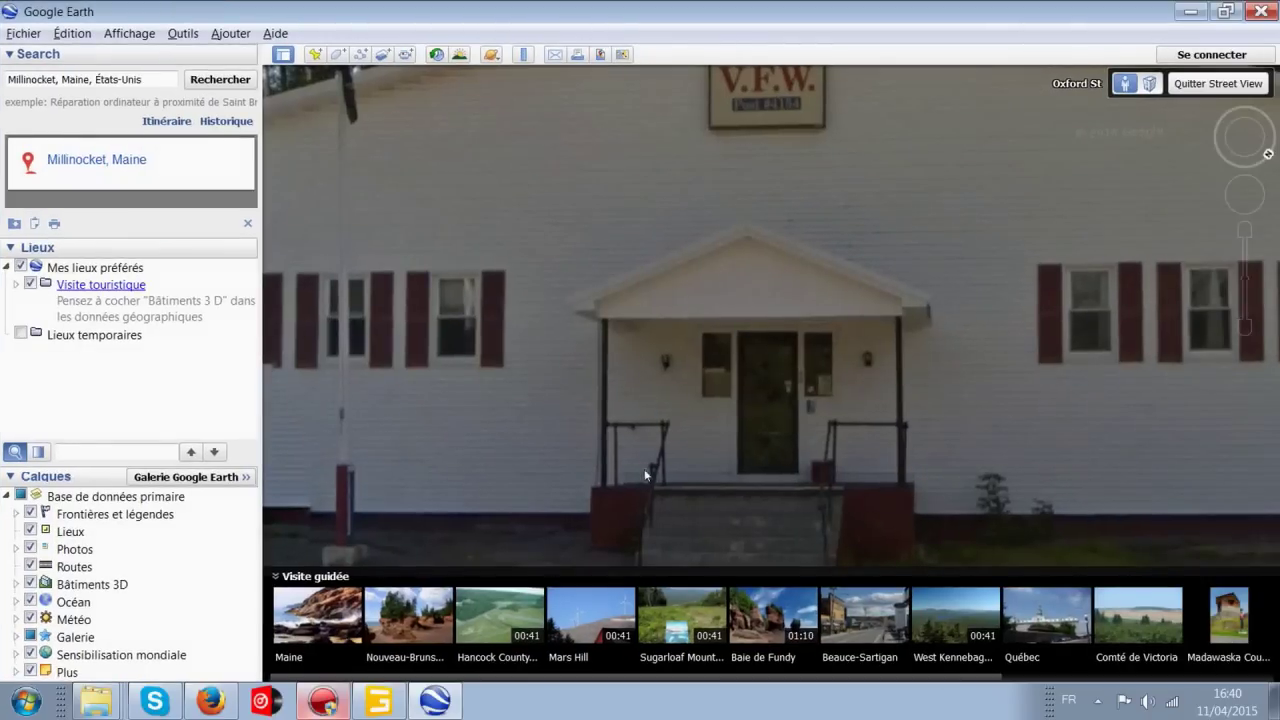
mouse_move(1228, 190)
left_click_drag(1230, 345, 1229, 363)
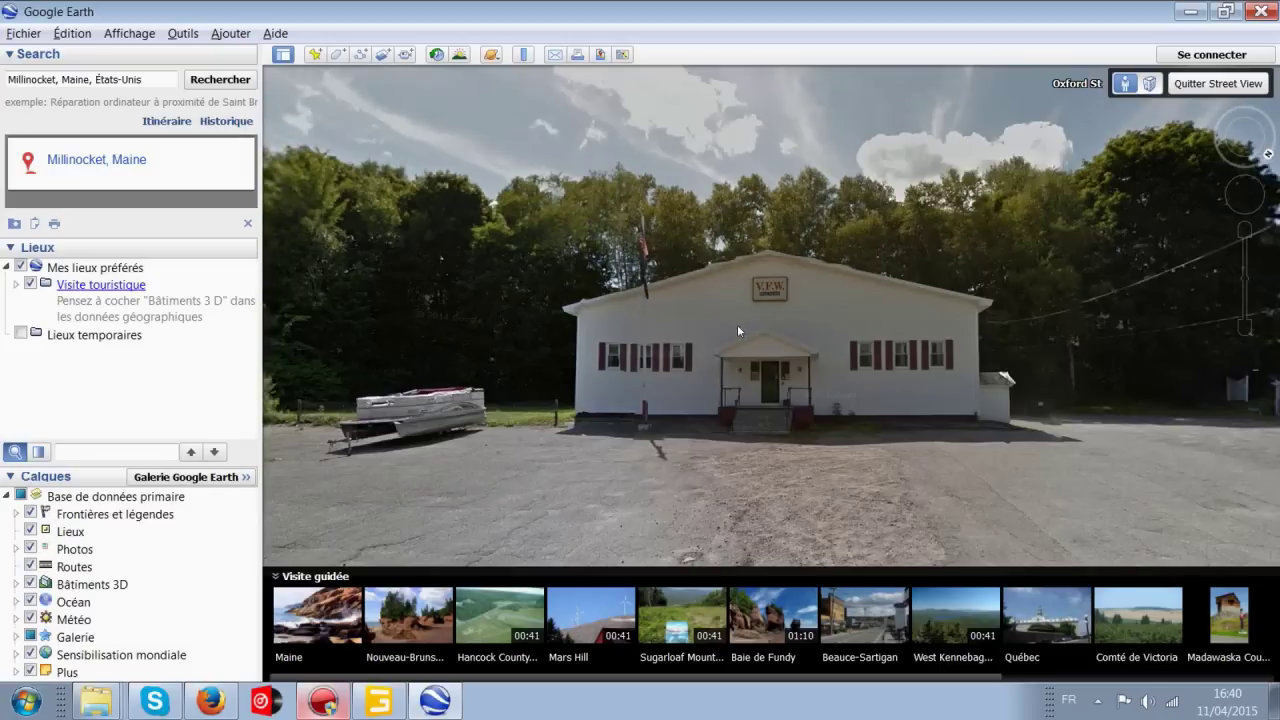
left_click_drag(455, 435, 474, 315)
left_click_drag(945, 370, 522, 373)
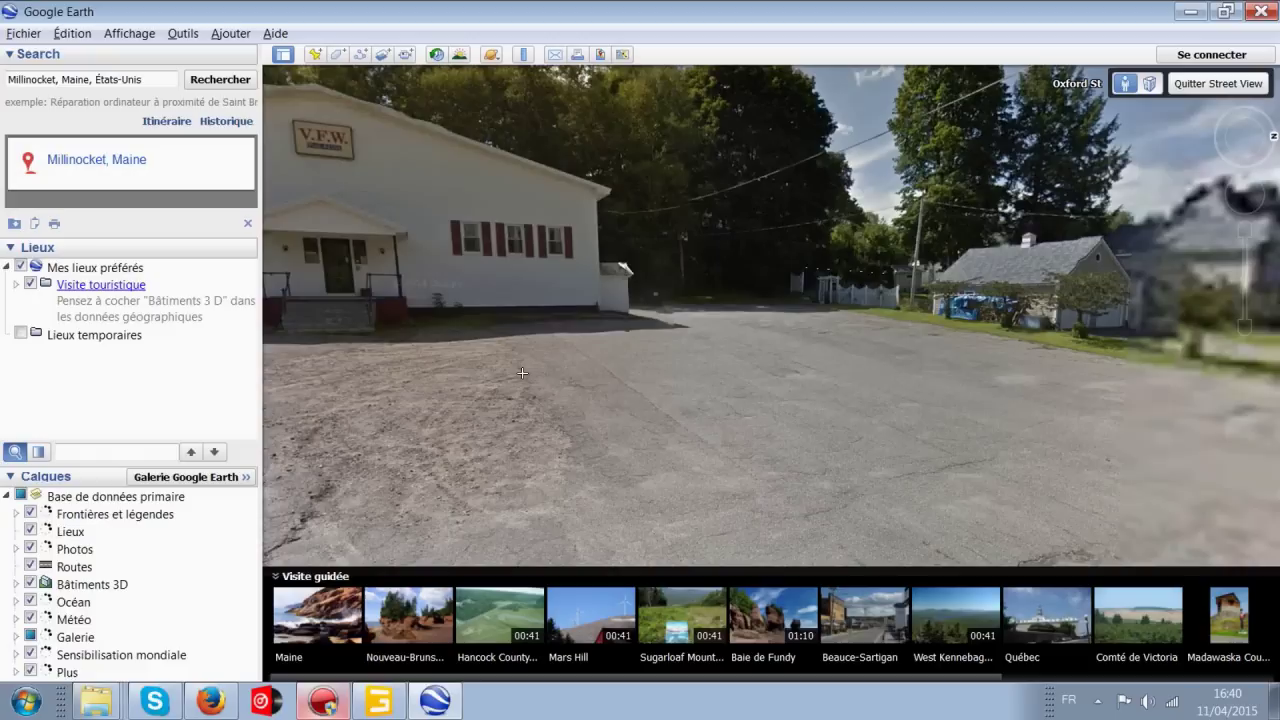
left_click_drag(522, 373, 867, 368)
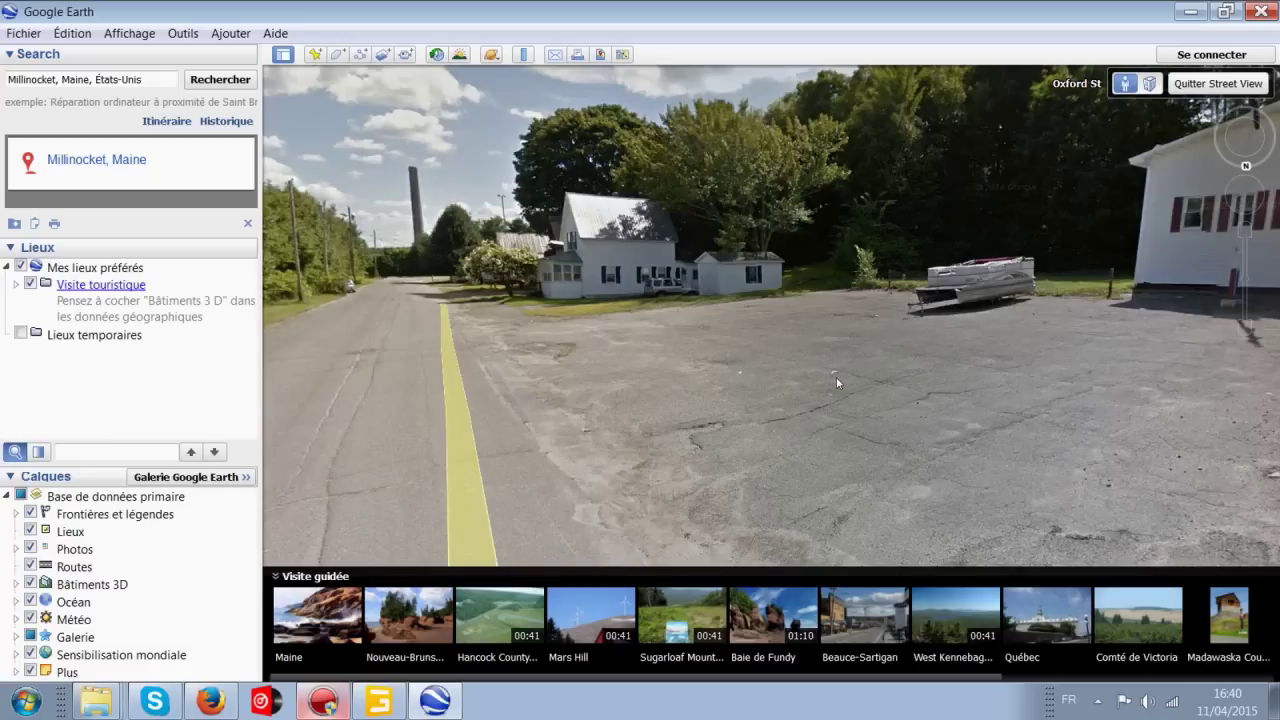
left_click(1190, 11)
- Search the import folder for parking and import parkingCircle.i3d into the map
scroll(740, 339, "down", 4)
left_click_drag(740, 339, 588, 286, "alt")
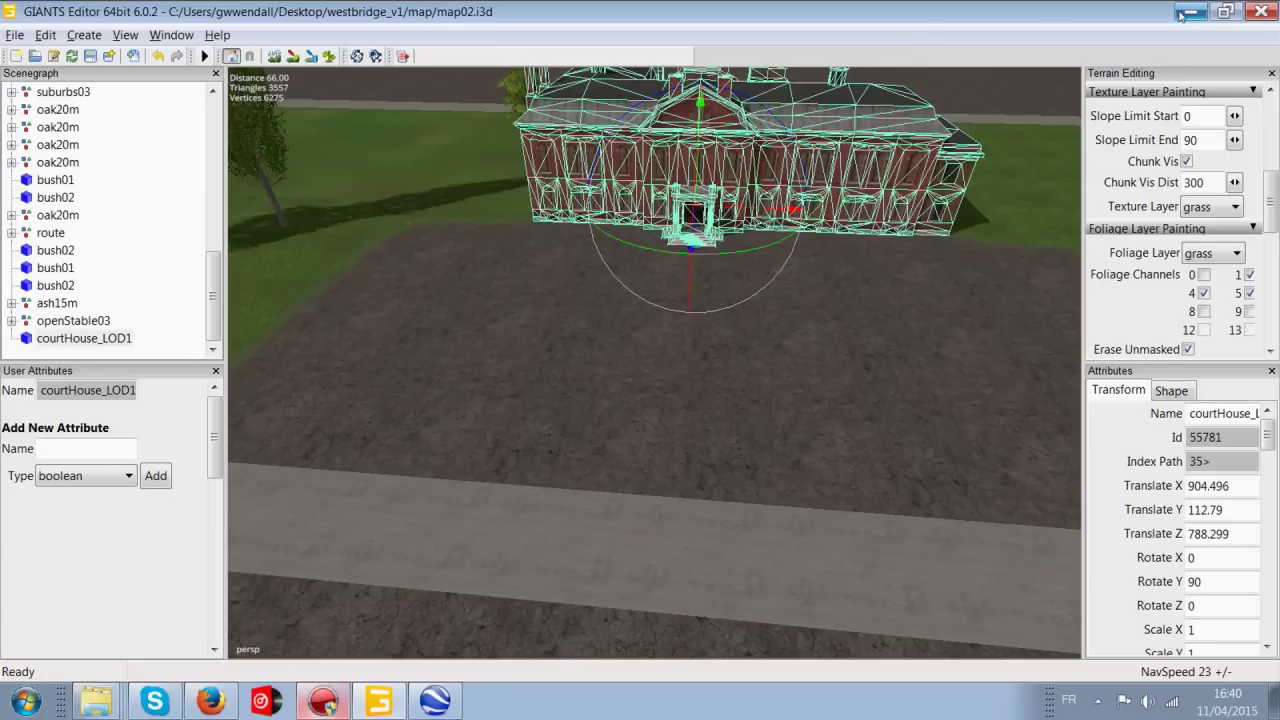
left_click(15, 35)
left_click(40, 160)
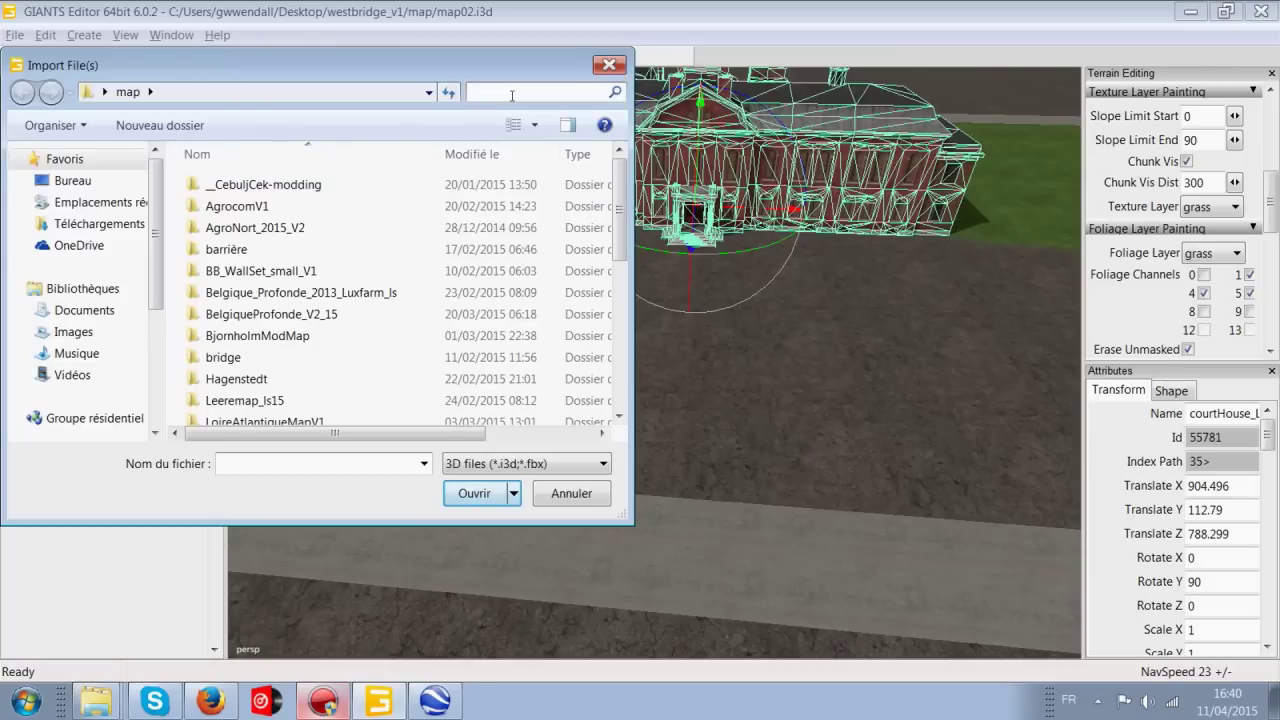
left_click(511, 93)
type("parki")
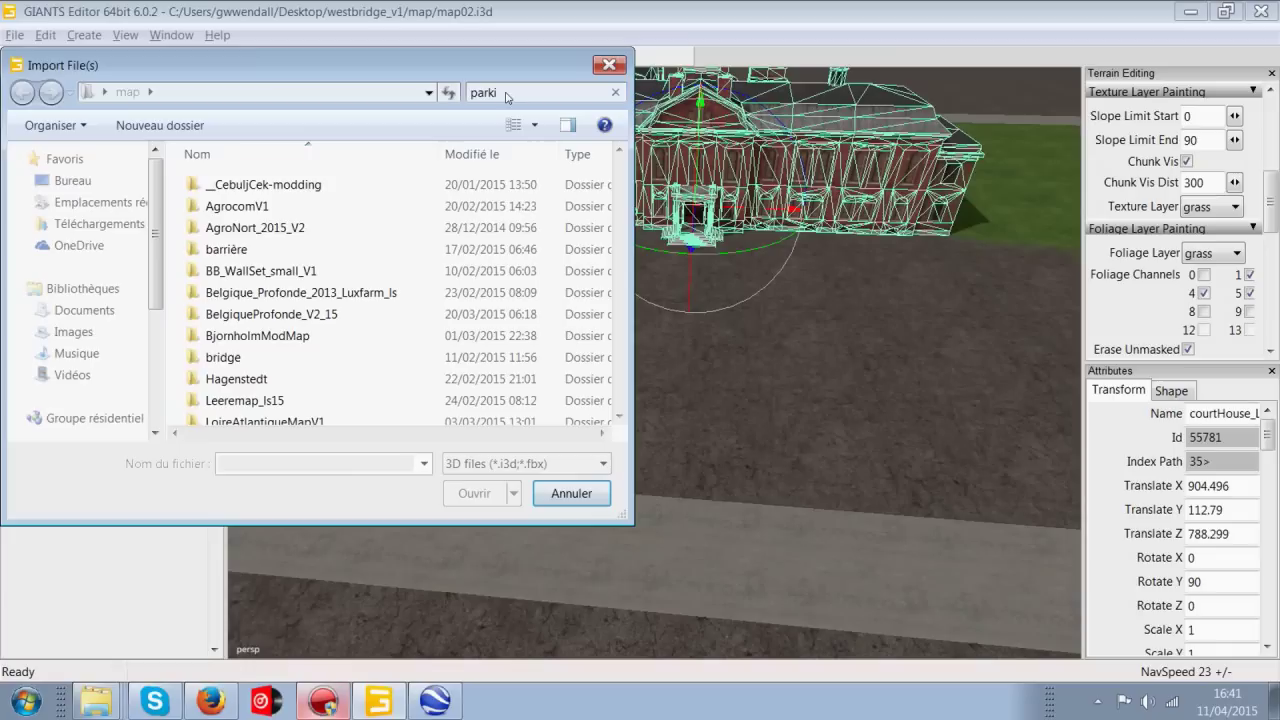
left_click(506, 92)
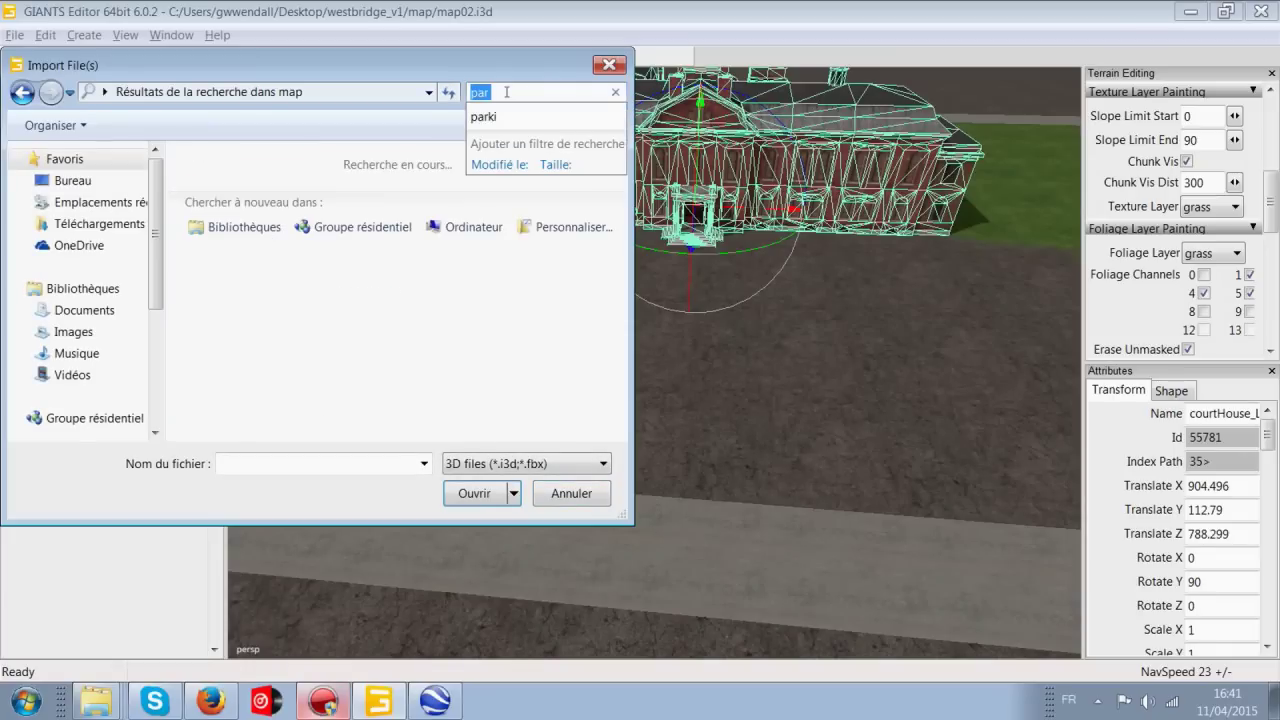
left_click(508, 92)
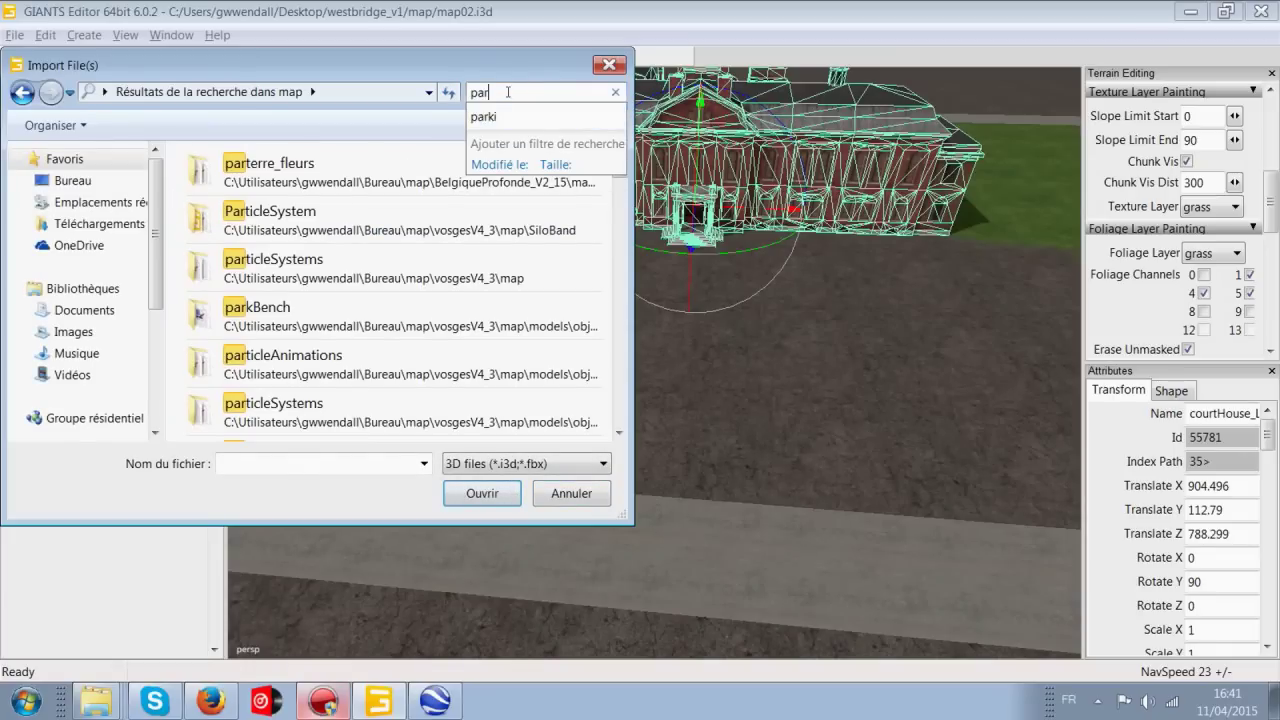
type("king")
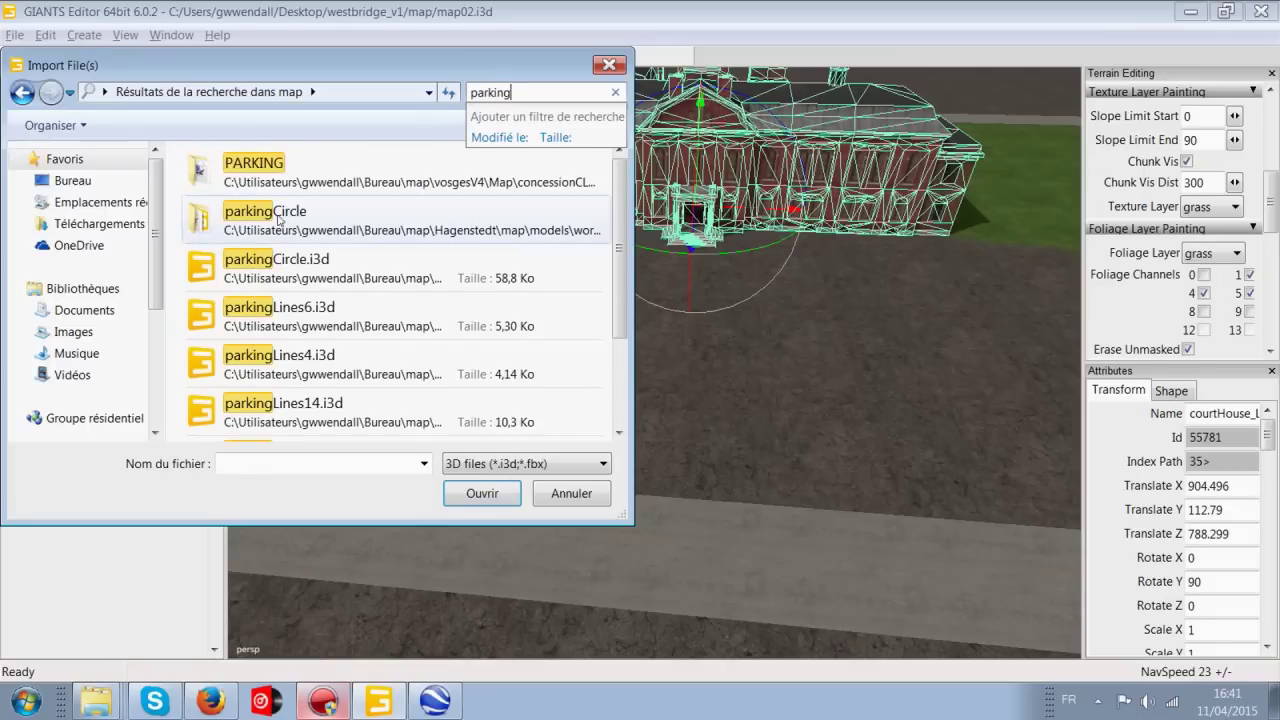
double_click(285, 270)
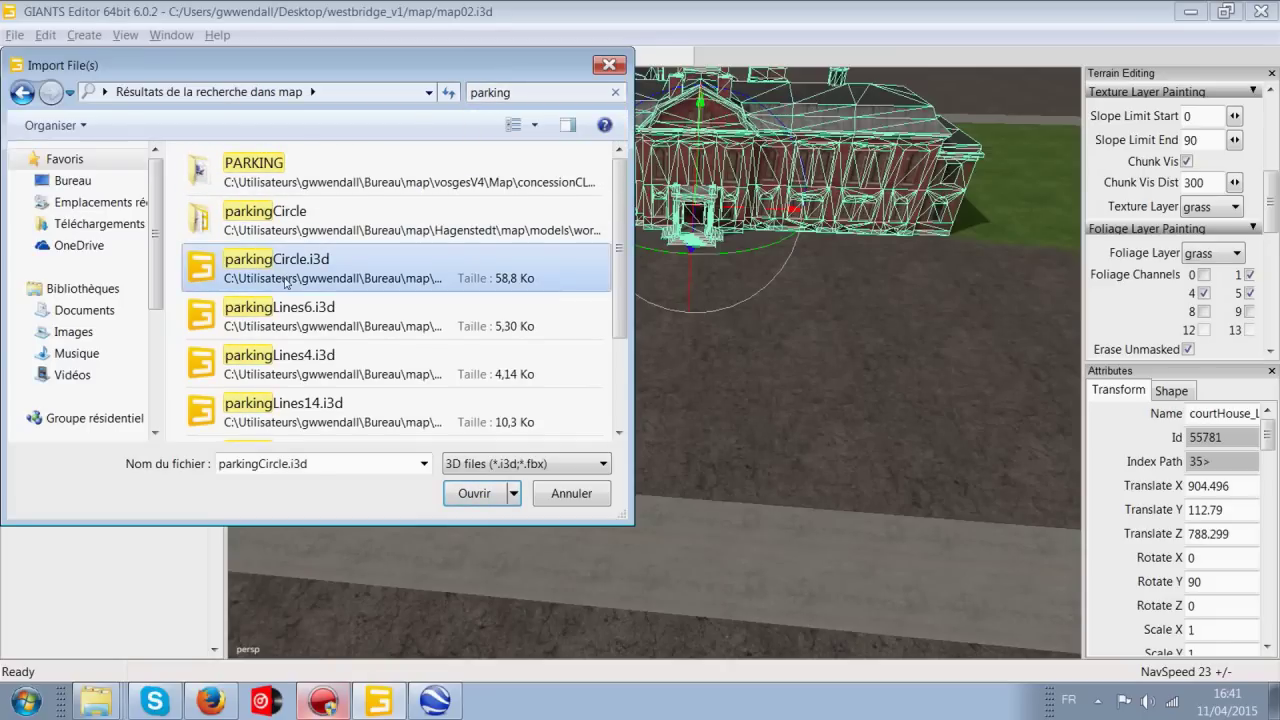
left_click_drag(458, 271, 483, 256, "alt")
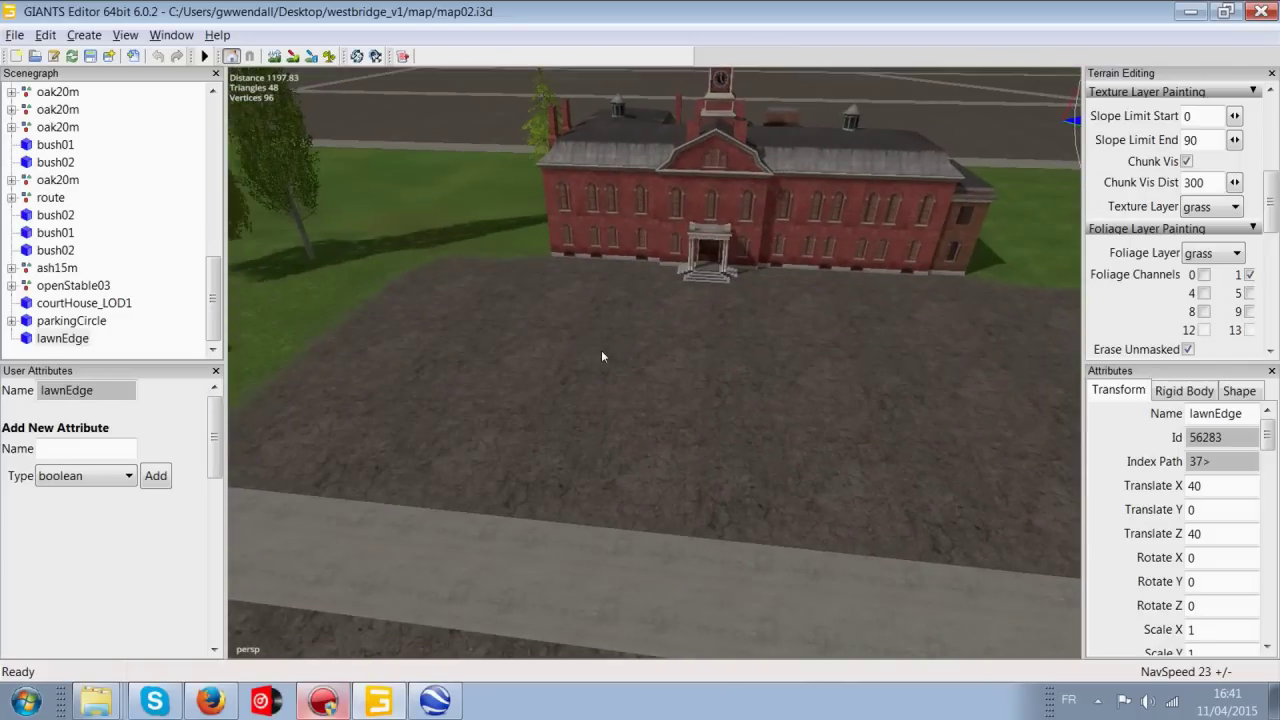
- Place the imported lawnEdge object on the asphalt in front of the courthouse to inspect it, and delete it
key("ctrl+b")
left_click(529, 363)
right_click_drag(529, 379, 579, 346, "alt")
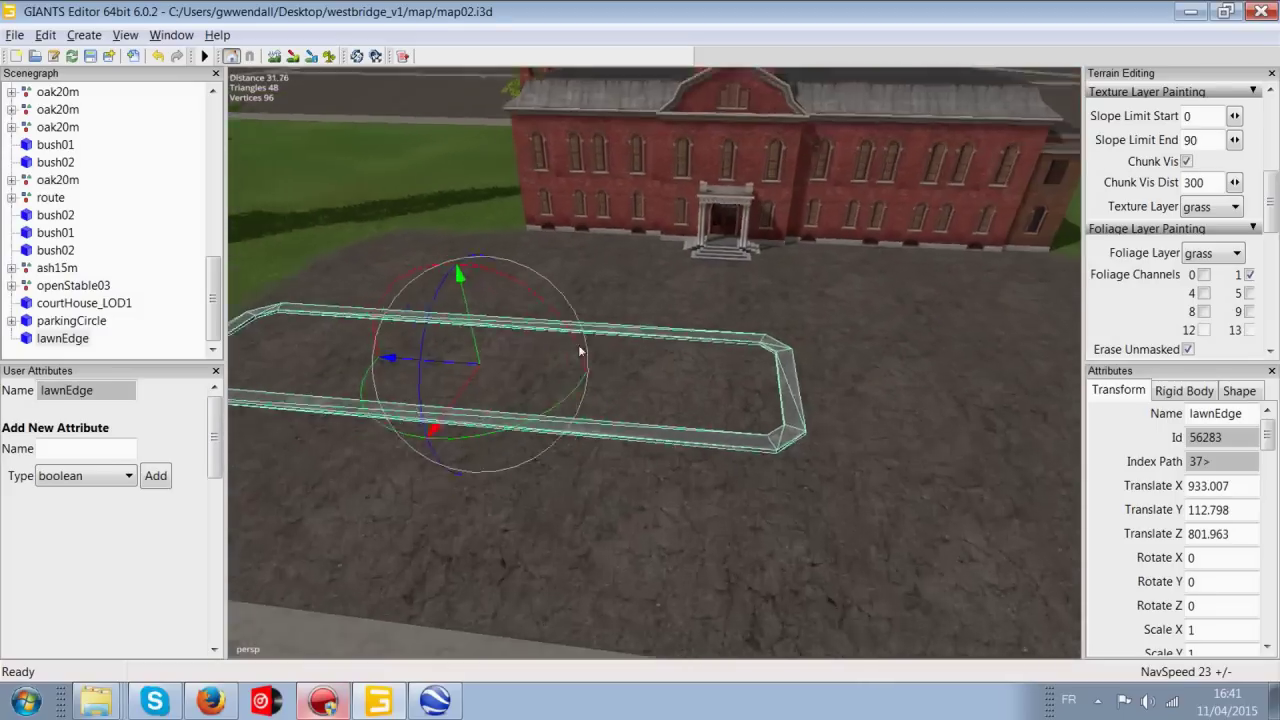
scroll(580, 350, "down", 3)
key("ctrl+x")
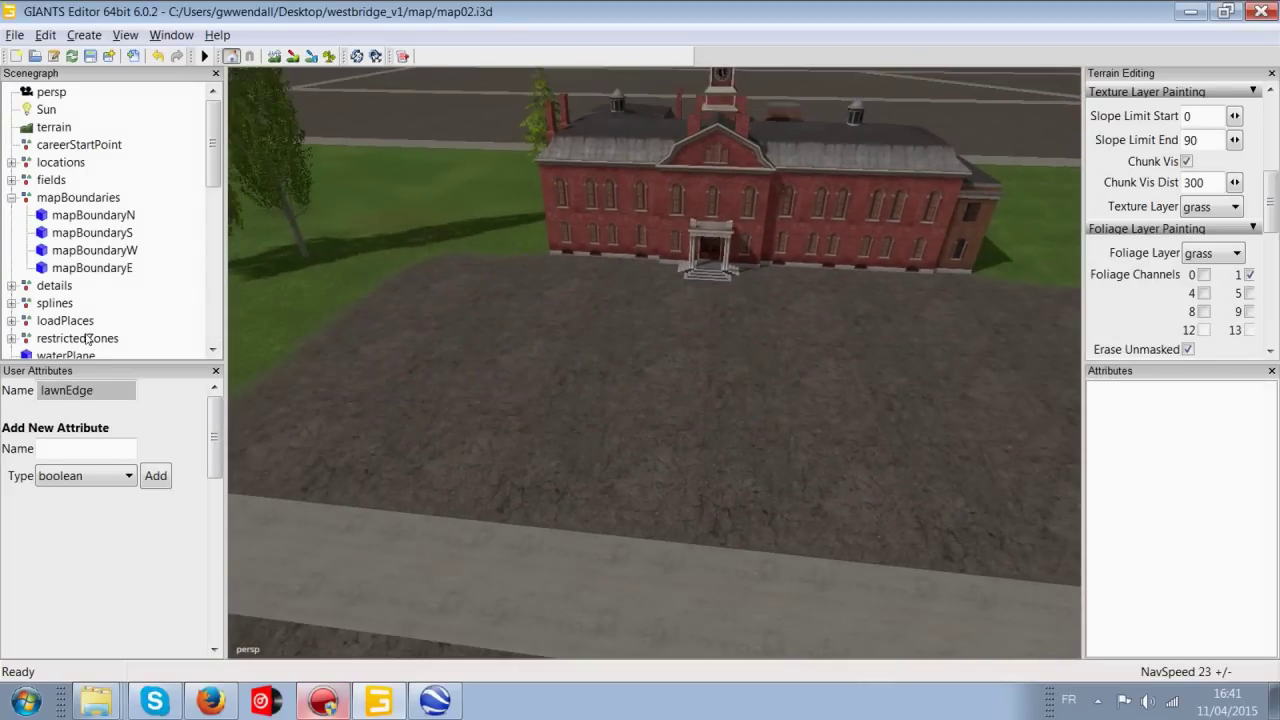
- Place the parkingCircle object on the asphalt lot in front of the courthouse entrance
scroll(87, 340, "down", 2)
left_click_drag(215, 178, 213, 345)
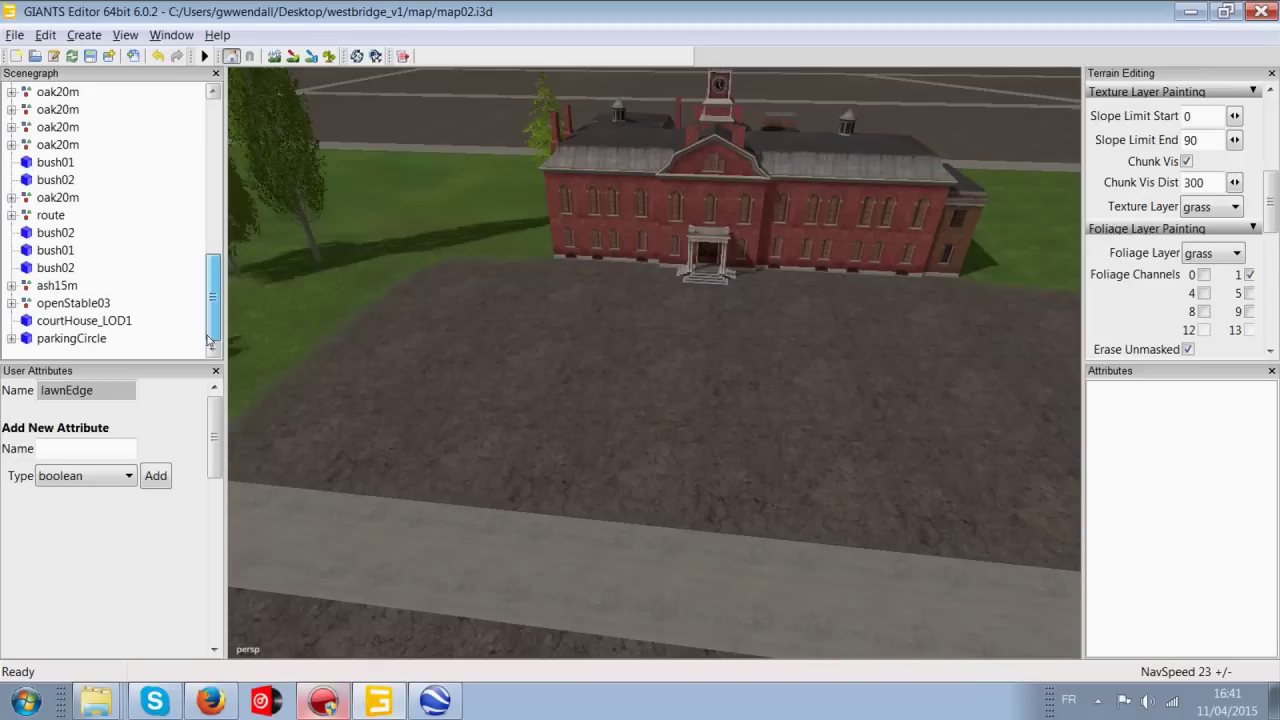
left_click(68, 338)
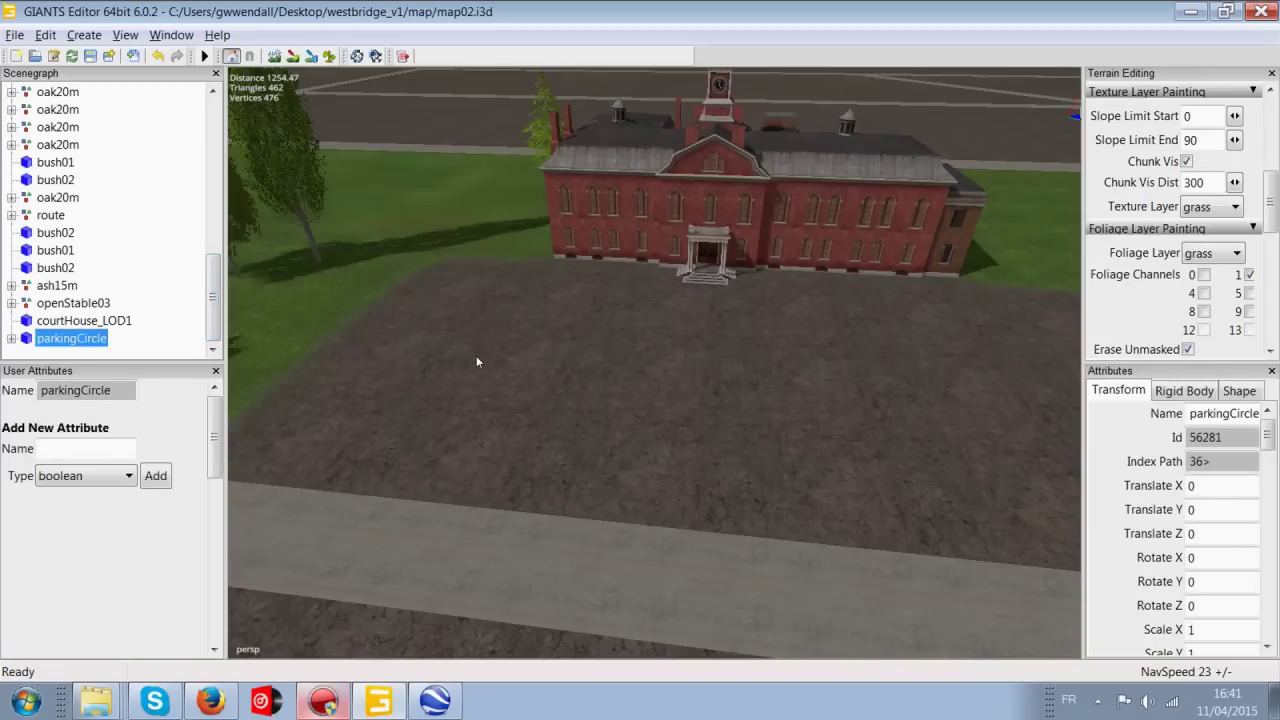
key("ctrl+b")
left_click_drag(611, 360, 685, 373)
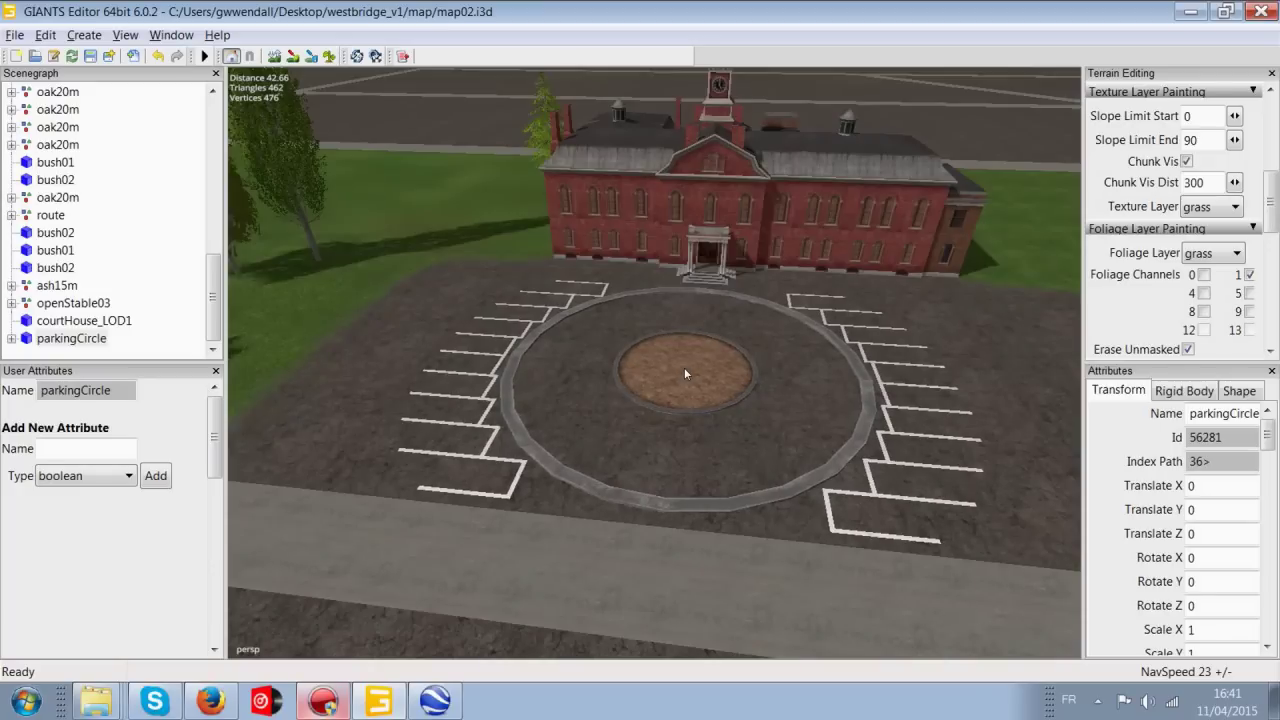
- Examine the courthouse facade and its entrance steps in relation to the parking circle and its marked spaces
left_click(64, 321)
right_click_drag(421, 332, 237, 252)
key("f")
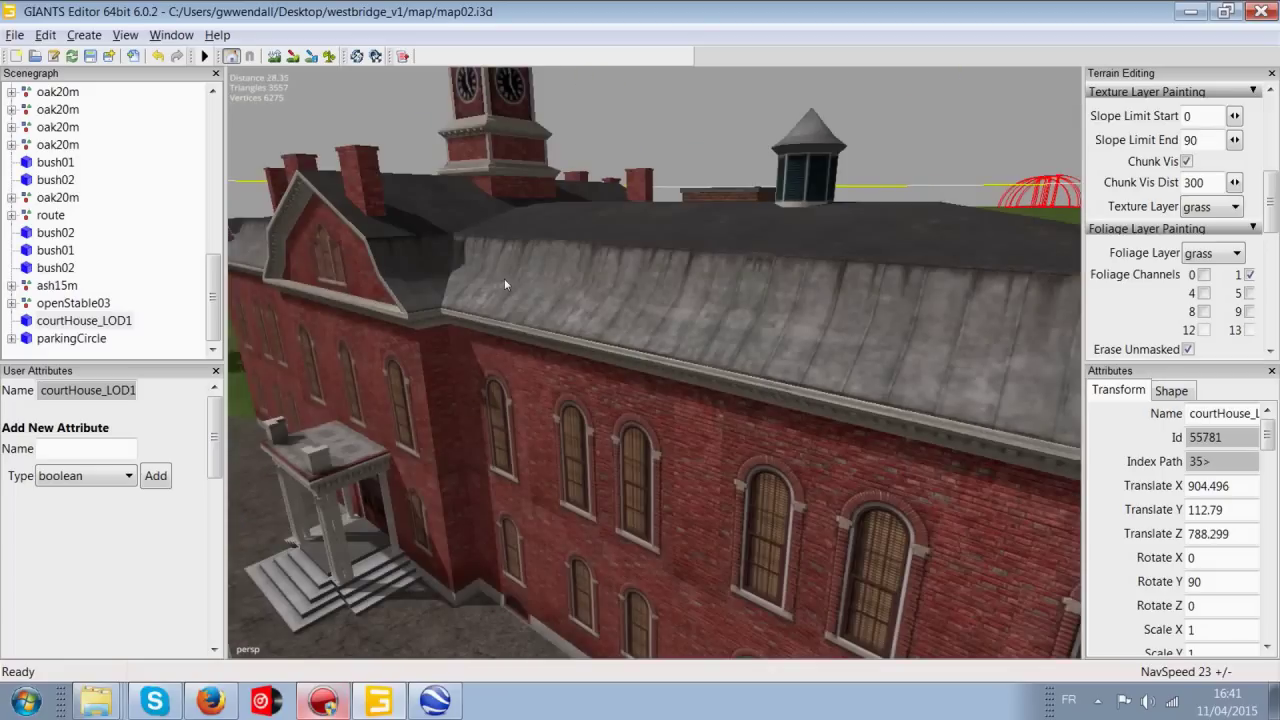
middle_click_drag(505, 280, 450, 300)
left_click(90, 322)
key("f")
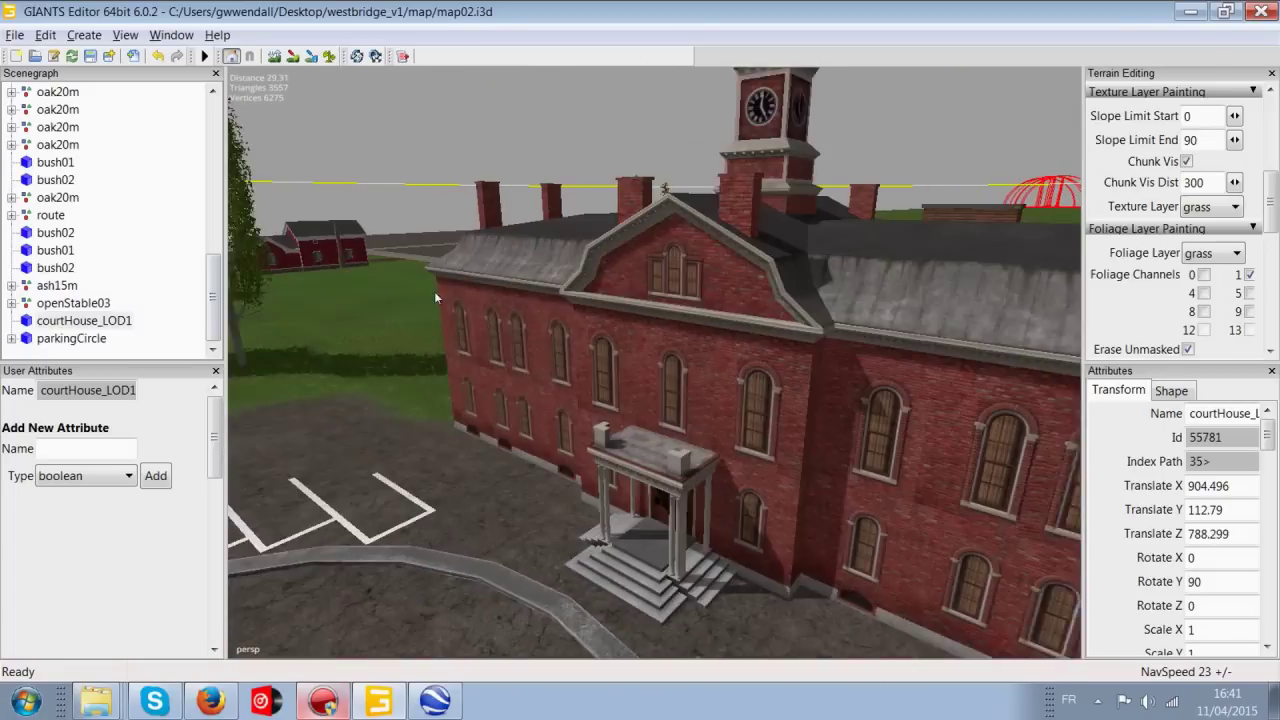
scroll(450, 298, "down", 3)
scroll(515, 312, "down", 2)
right_click_drag(720, 335, 326, 136)
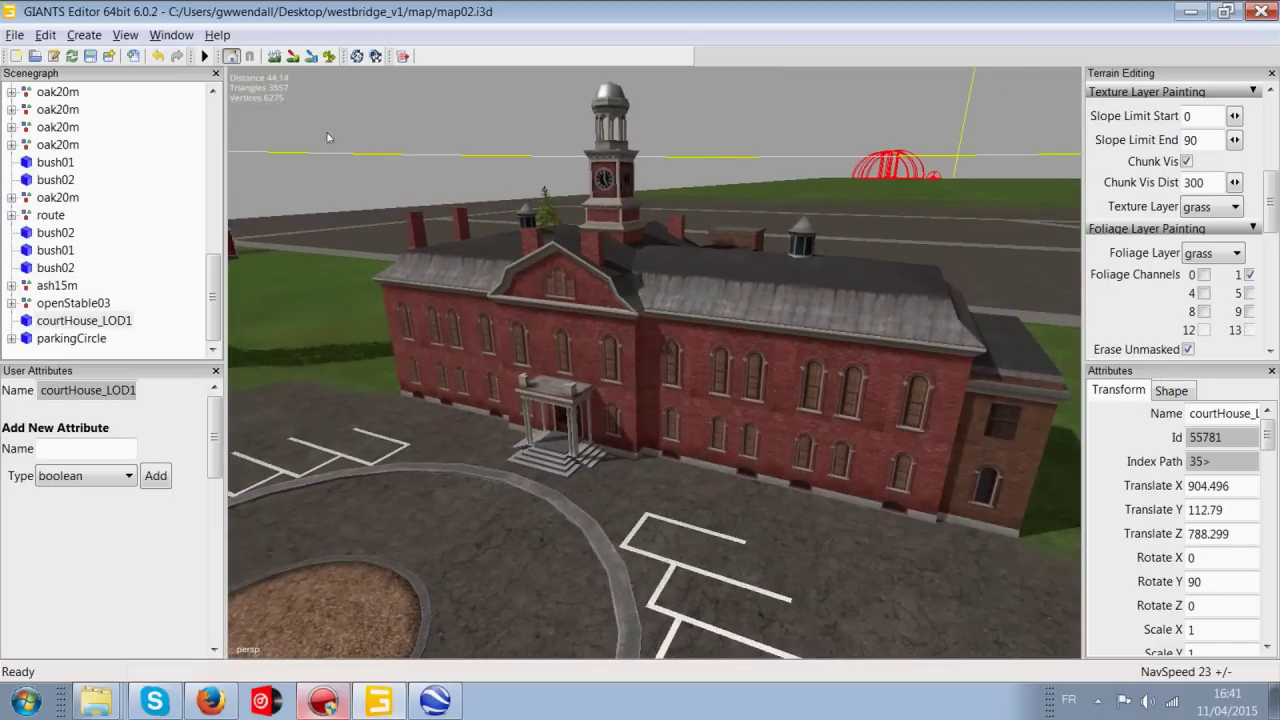
left_click(646, 283)
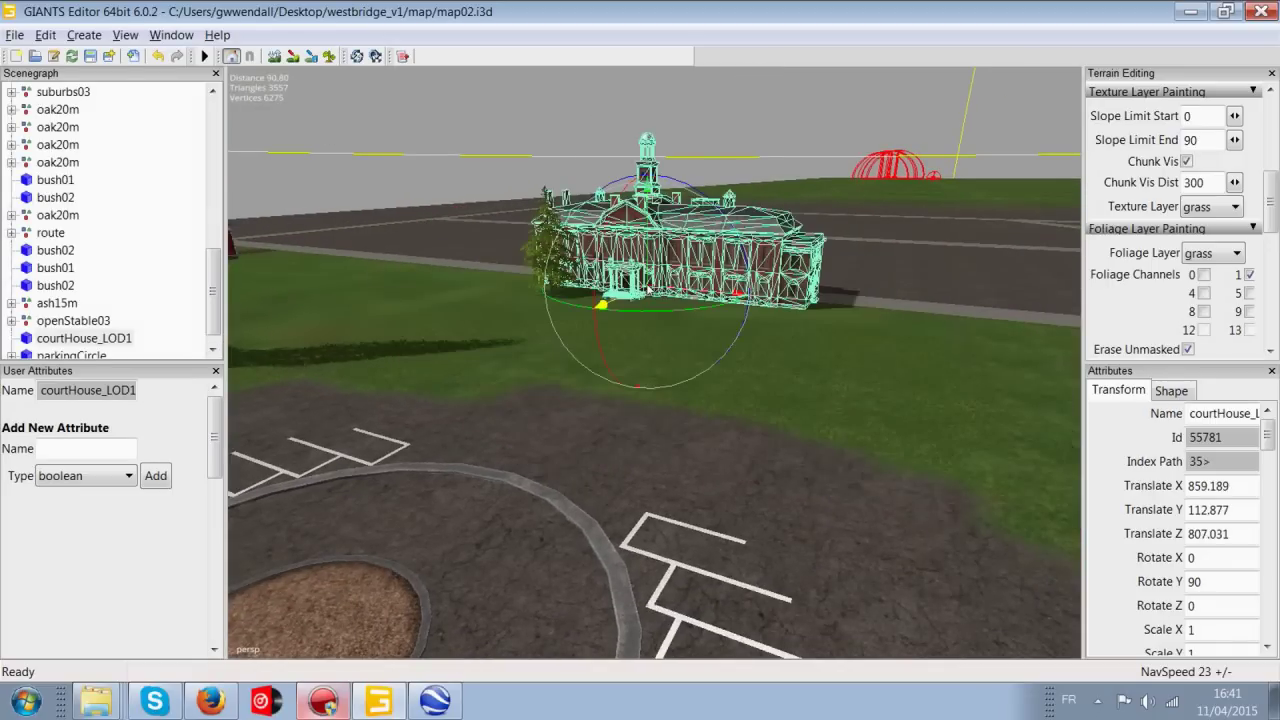
key("ctrl+b")
scroll(615, 424, "down", 4)
left_click_drag(615, 340, 784, 361, "alt")
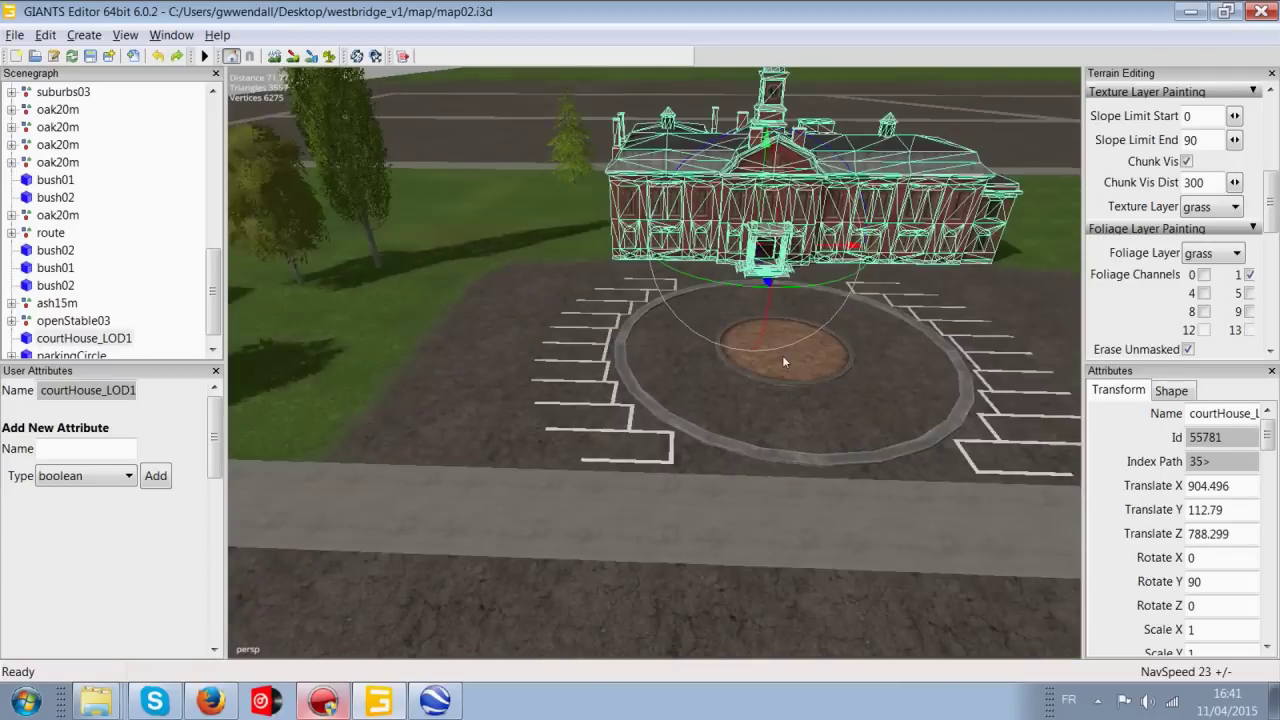
- Move the parking circle sideways in front of the courthouse entrance, to about Z 787
scroll(784, 358, "up", 2)
left_click_drag(823, 306, 754, 399, "alt")
scroll(808, 309, "up", 2)
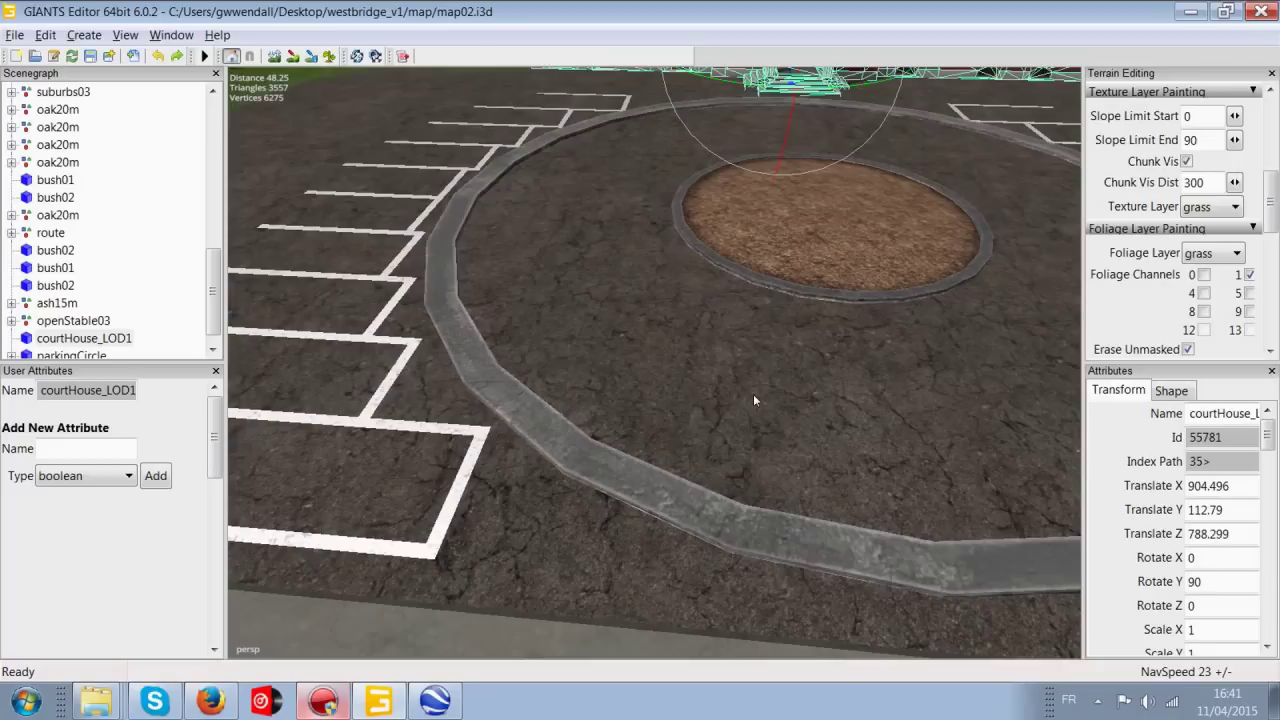
scroll(797, 205, "down", 3)
left_click_drag(721, 268, 666, 411, "alt")
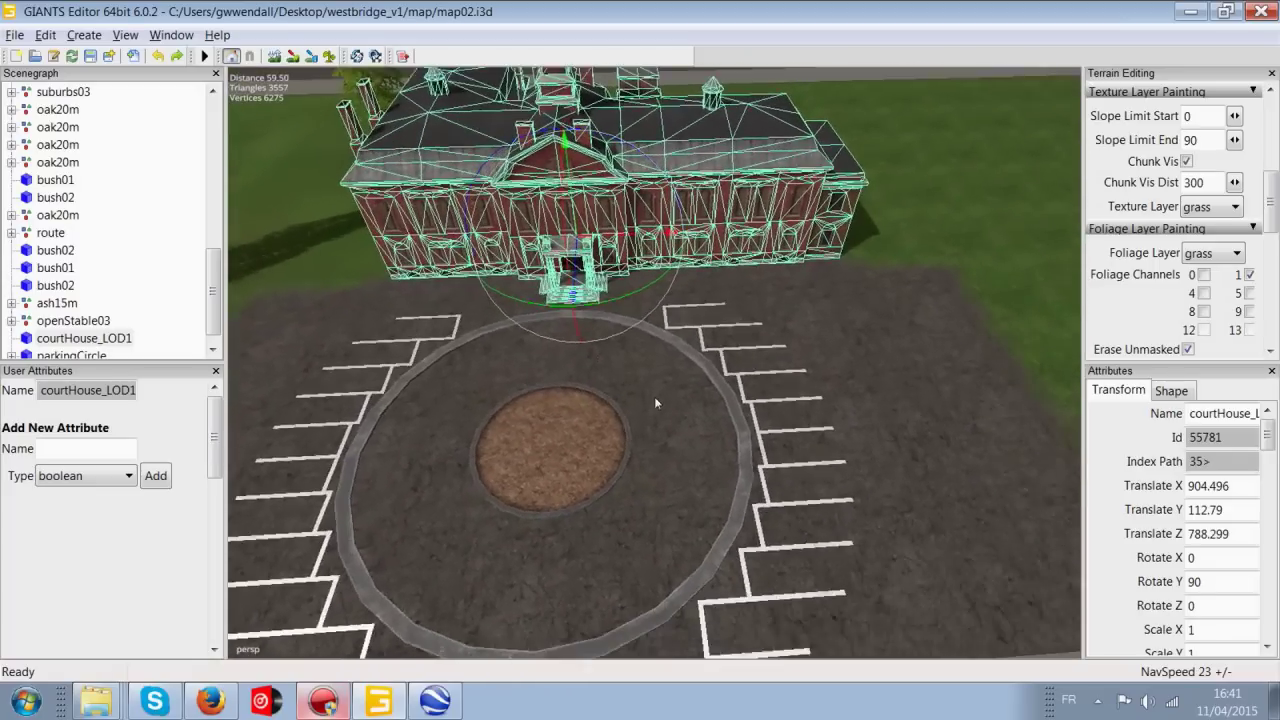
left_click(577, 442)
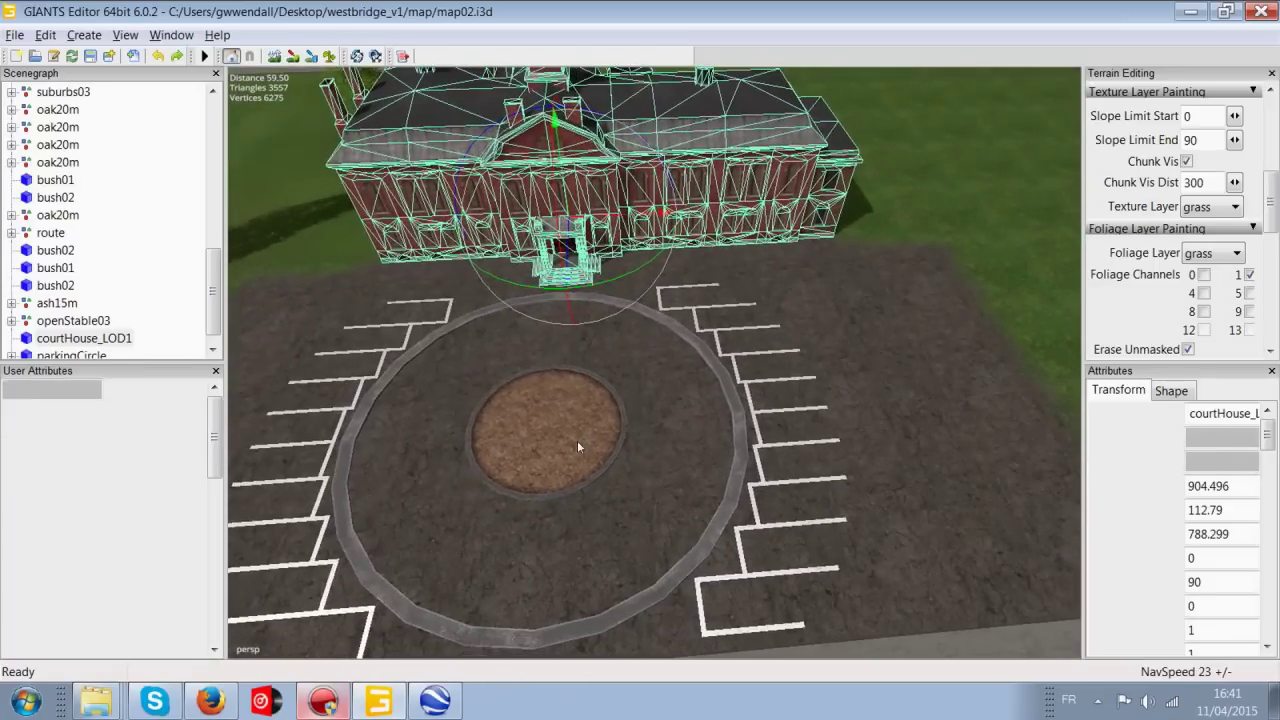
left_click_drag(536, 428, 568, 430)
left_click(11, 338)
left_click(85, 338)
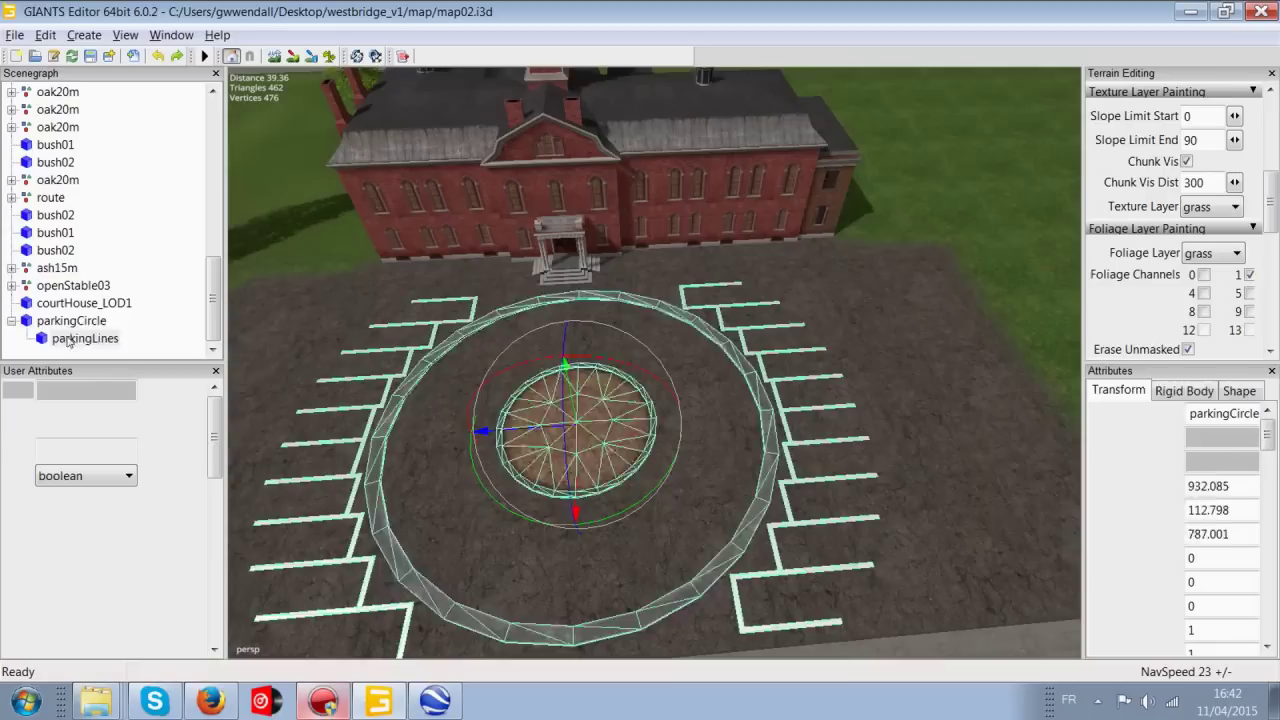
mouse_move(468, 430)
left_mouse_down()
mouse_move(488, 430)
mouse_move(476, 428)
left_mouse_up()
key("ctrl+z")
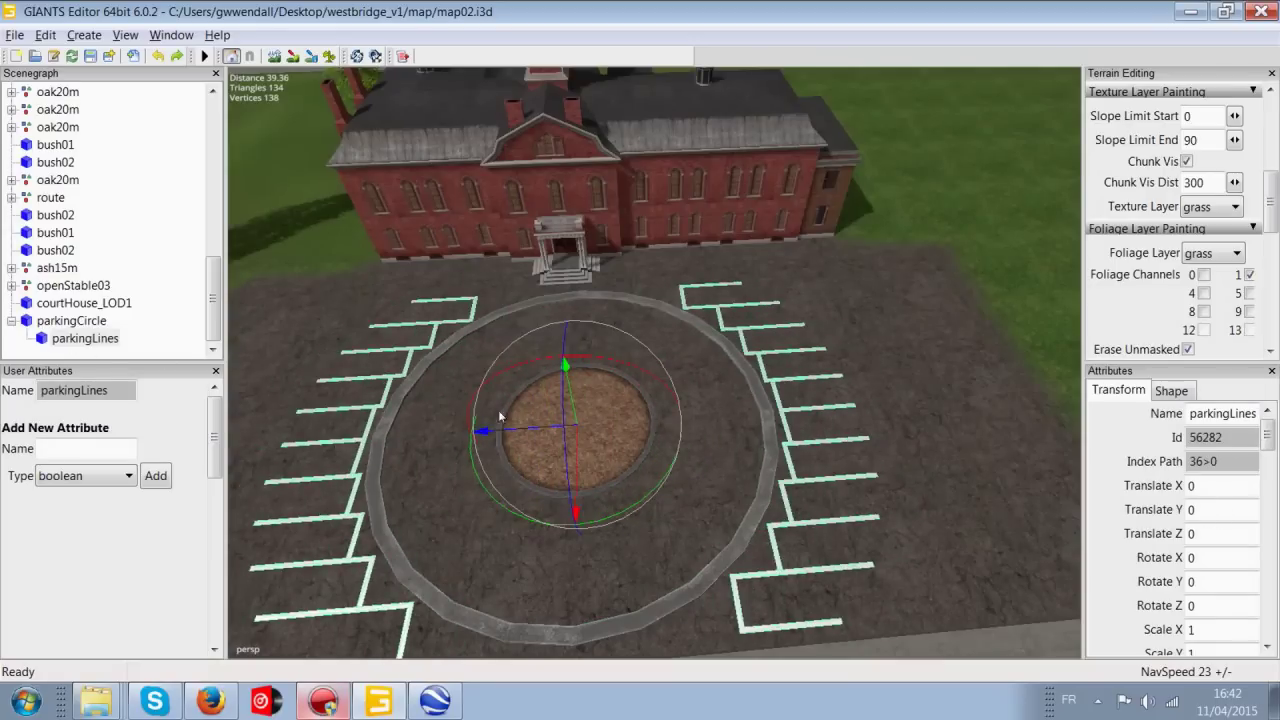
- Shift the whole parkingCircle object along its Z axis on the courthouse lot and deselect it
left_click(70, 321)
left_click(11, 321)
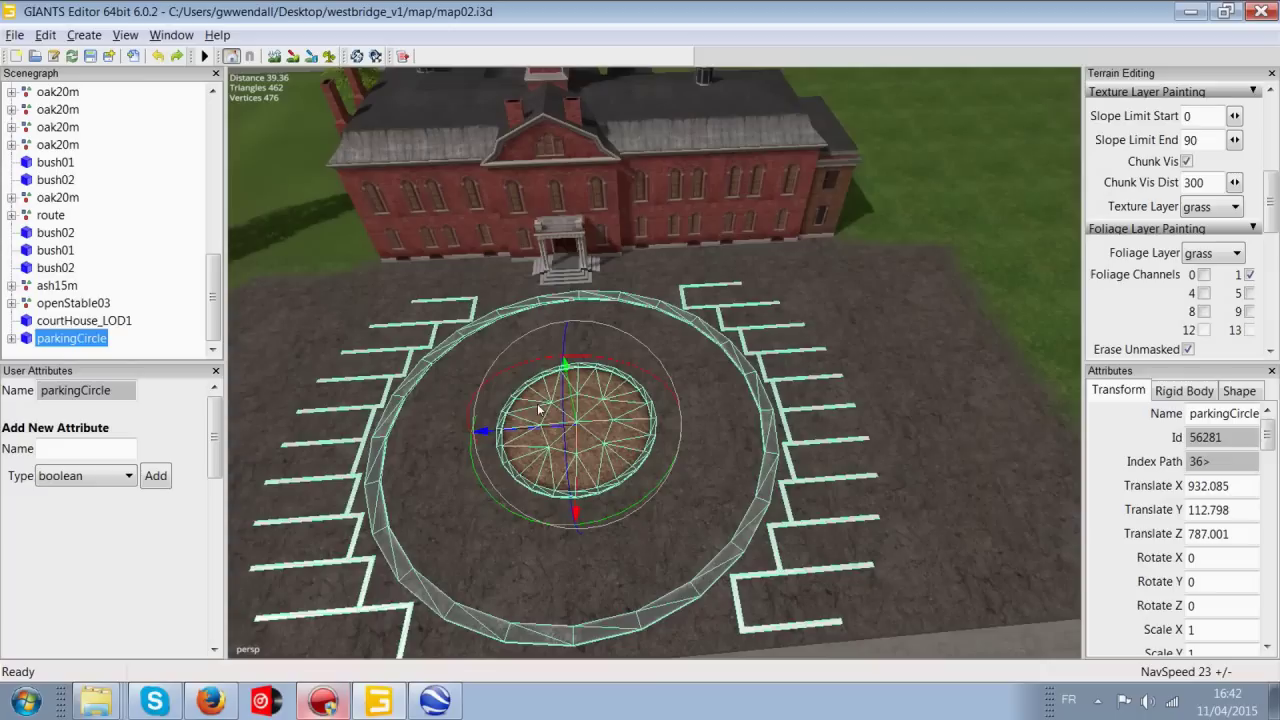
left_click(511, 426)
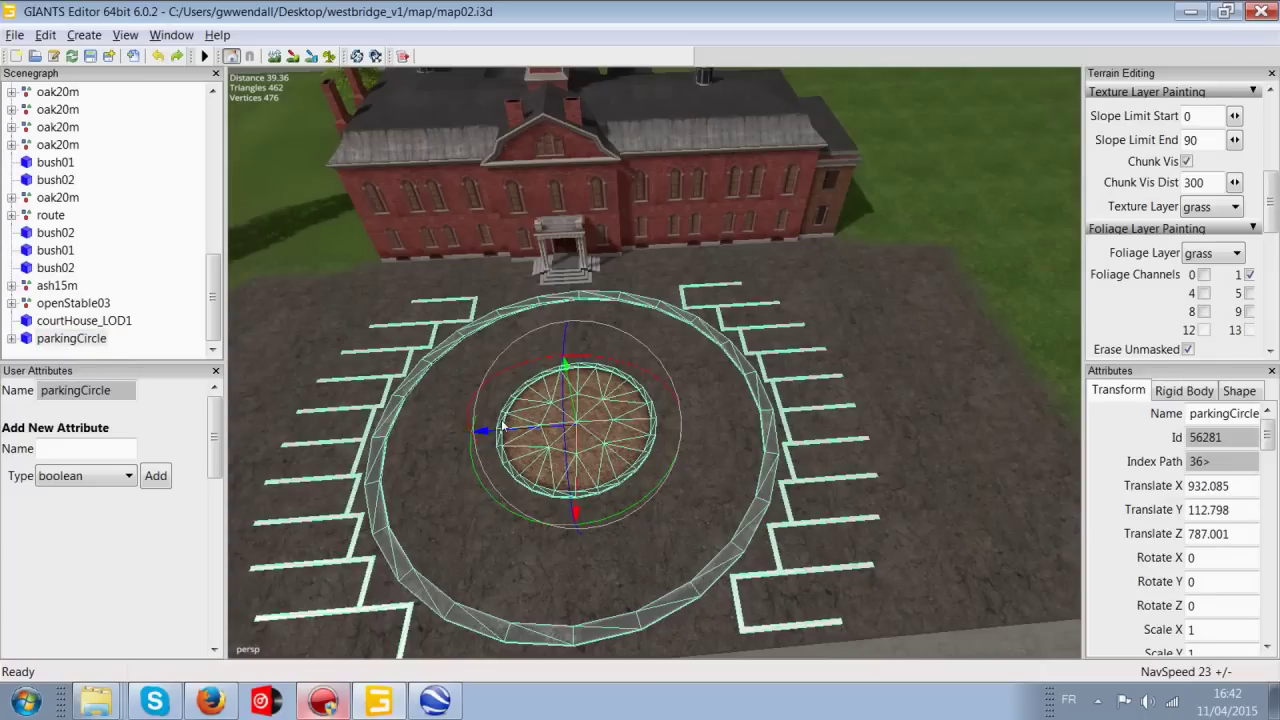
left_click_drag(508, 427, 449, 416)
middle_click_drag(448, 410, 449, 330)
left_click(398, 296)
middle_click_drag(398, 296, 746, 280)
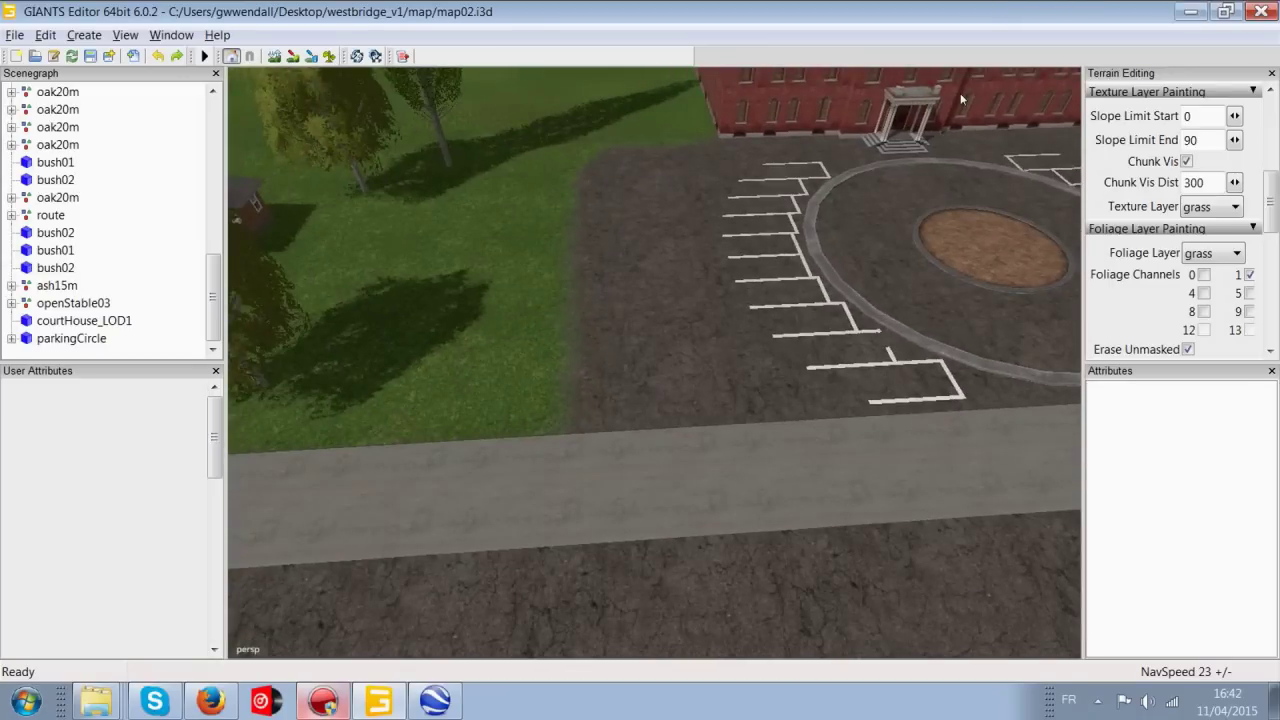
- Open map02.i3d from the test\westbridge_v1\map folder in GIANTS Editor 6.0.2 and dismiss the update and welcome windows
left_click(1190, 10)
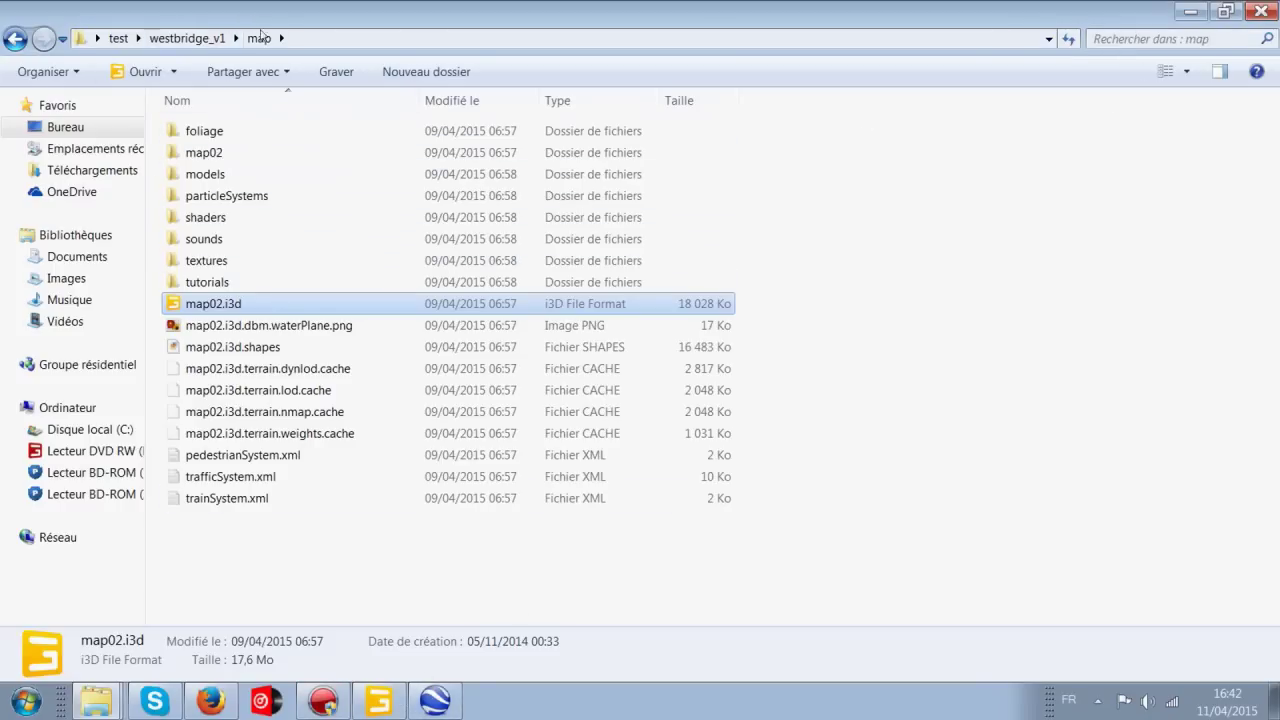
double_click(212, 305)
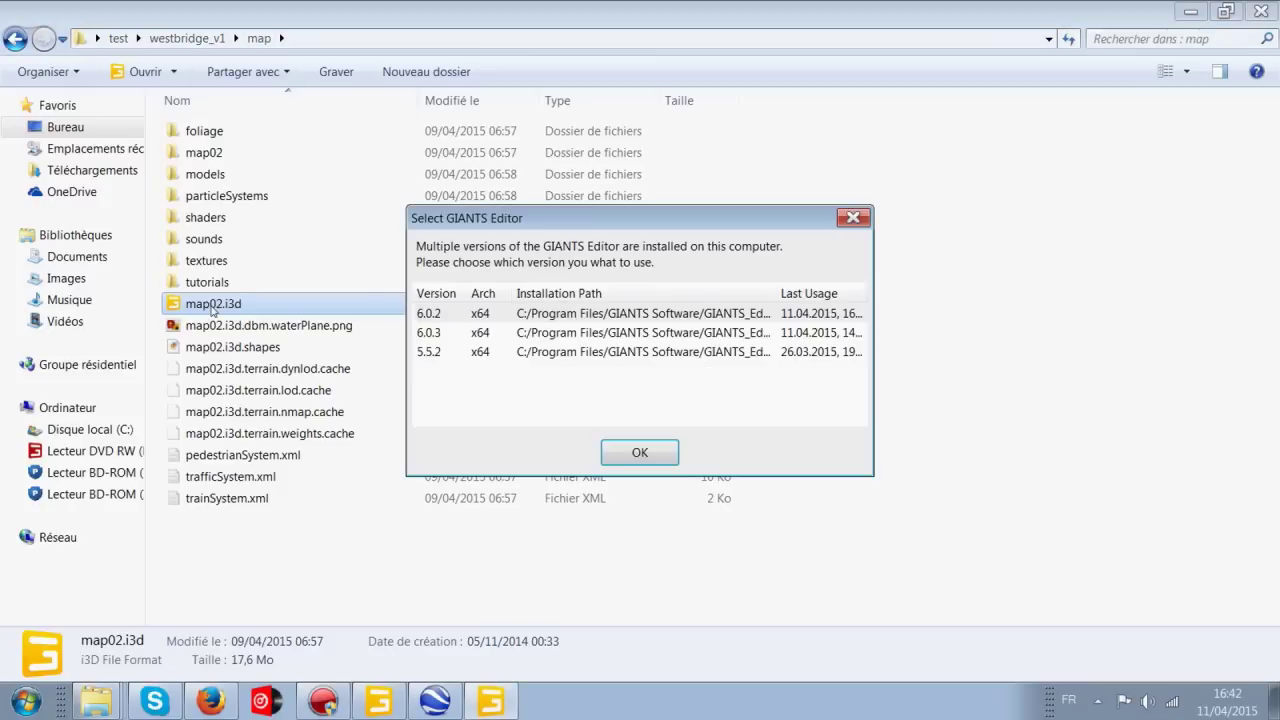
double_click(505, 314)
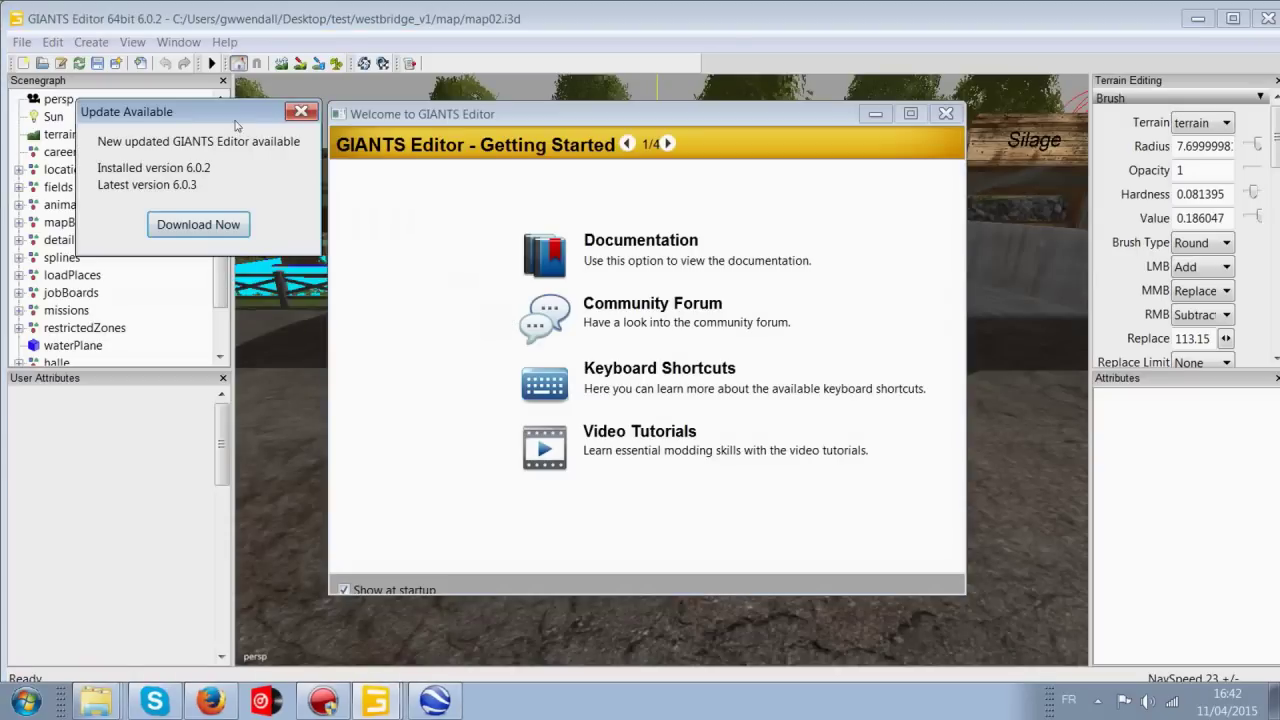
left_click(301, 111)
left_click(946, 113)
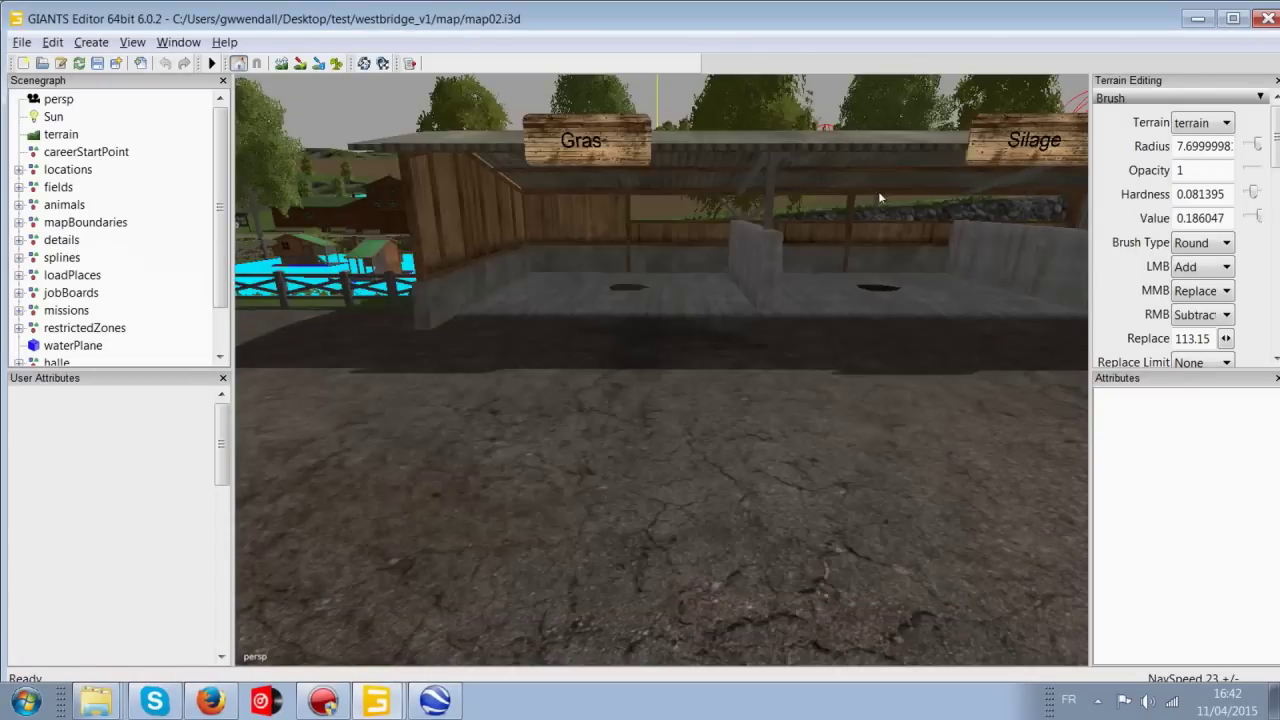
- Explore the town on the test map and inspect the sidewalk objects along its streets for reusable pieces
left_click_drag(879, 193, 329, 196, "alt")
middle_click_drag(329, 196, 927, 466, "alt")
left_click_drag(927, 470, 132, 443, "alt")
left_click_drag(748, 428, 466, 441, "alt")
scroll(466, 441, "up", 10)
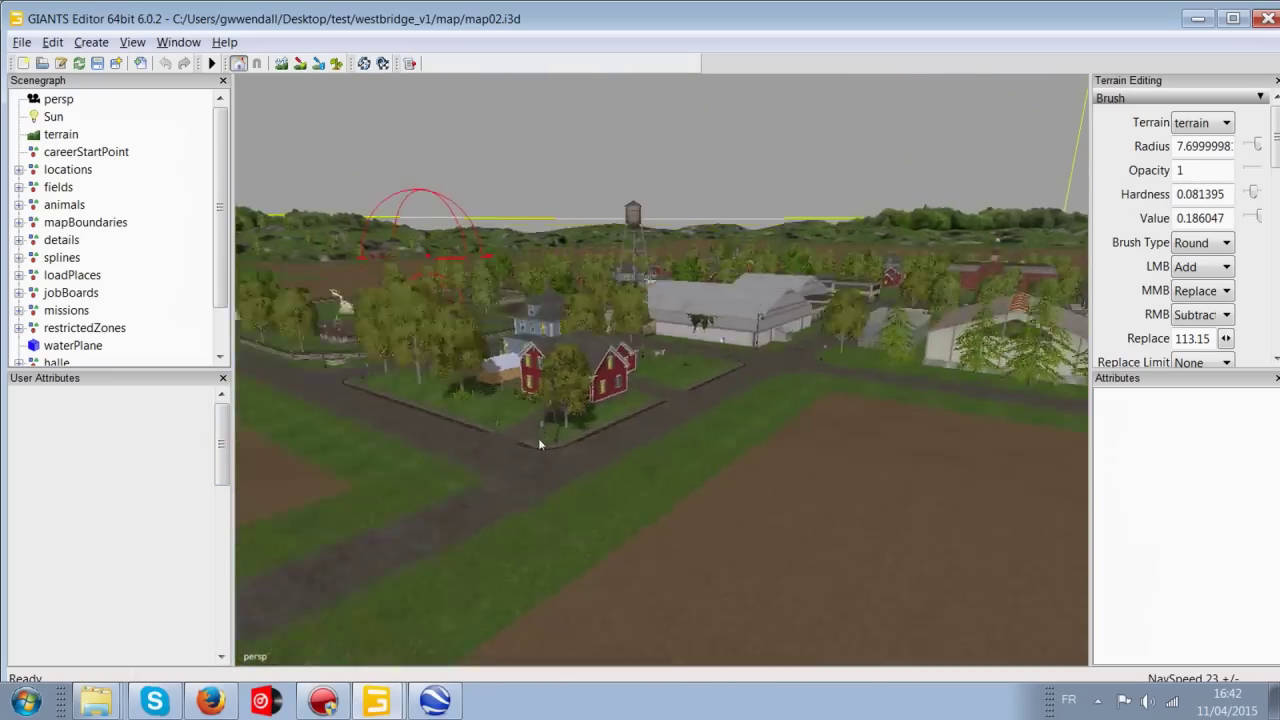
right_click_drag(540, 445, 1188, 333, "alt")
right_click_drag(620, 445, 1019, 333, "alt")
right_click_drag(560, 430, 655, 328, "alt")
middle_click_drag(655, 328, 408, 467)
left_click(661, 351)
left_click_drag(408, 467, 722, 638, "alt")
right_click_drag(722, 638, 533, 528, "alt")
middle_click_drag(532, 529, 408, 444)
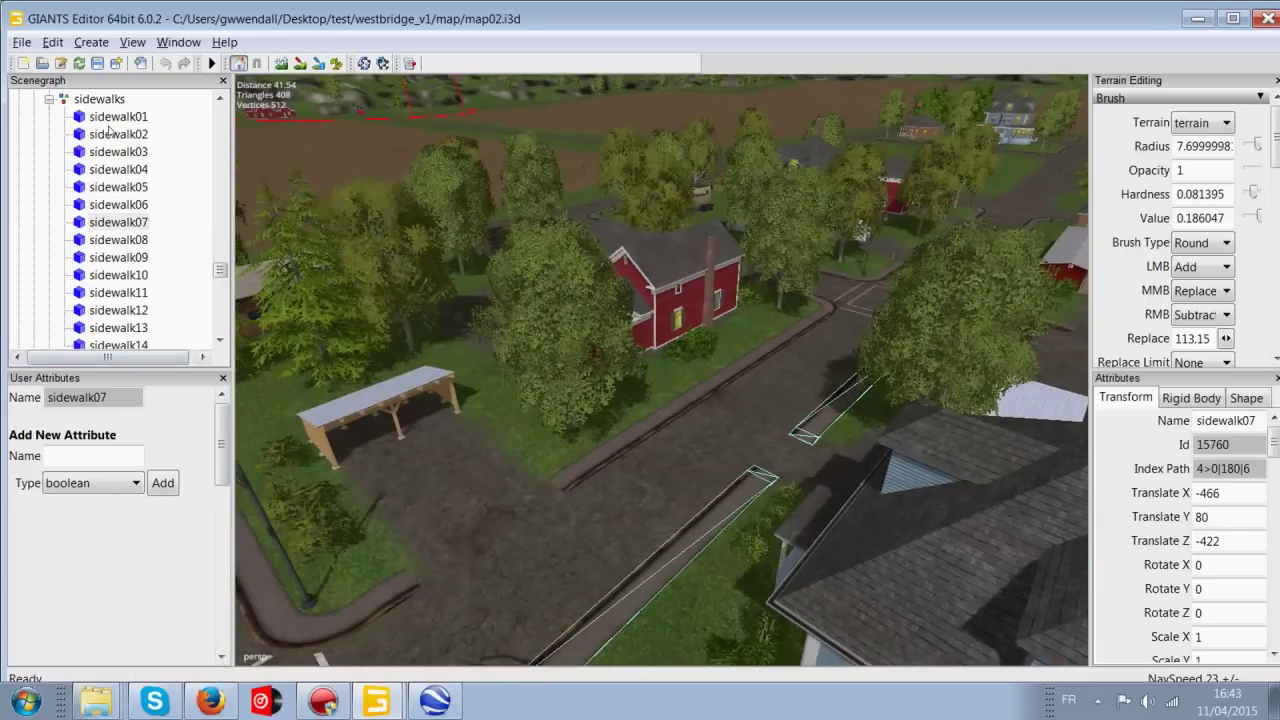
left_click(113, 119)
- Locate the fences around the town parking lot and select the first fence03_middle section of the americanTownFences group
middle_click_drag(952, 408, 657, 552, "alt")
left_click_drag(657, 549, 769, 548, "alt")
middle_click_drag(769, 552, 694, 466)
left_click(1050, 320)
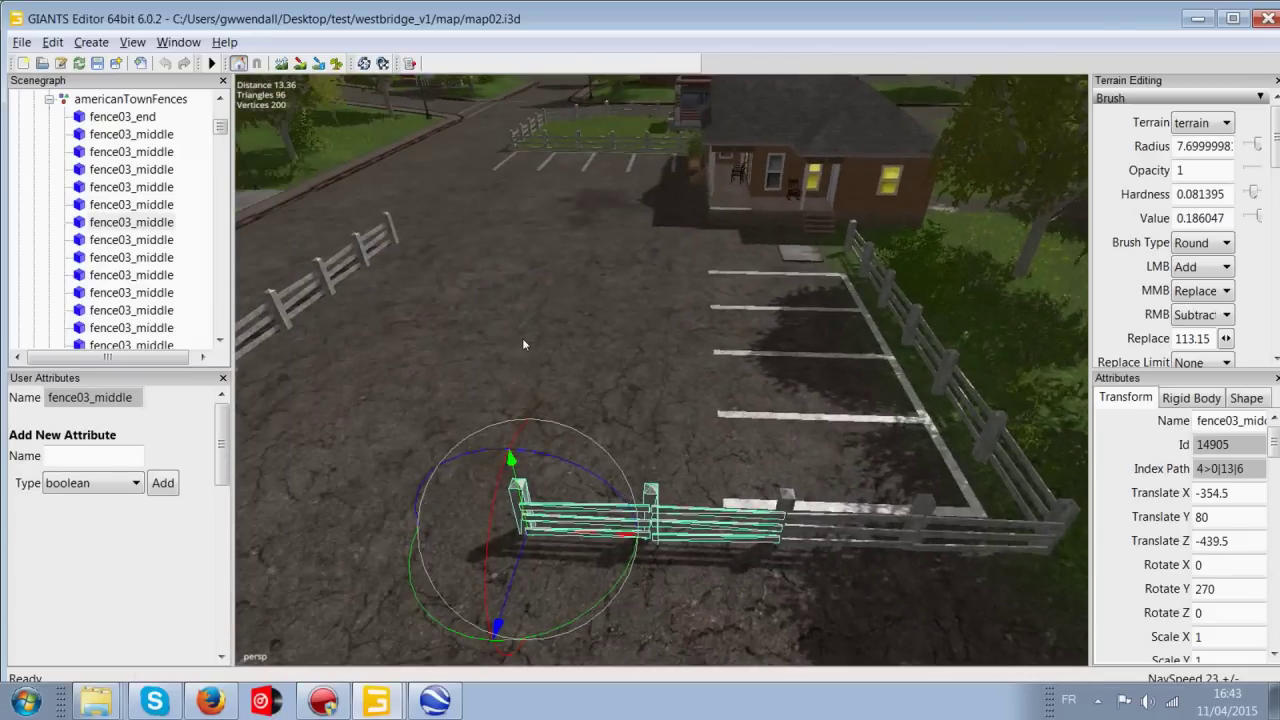
left_click(143, 100)
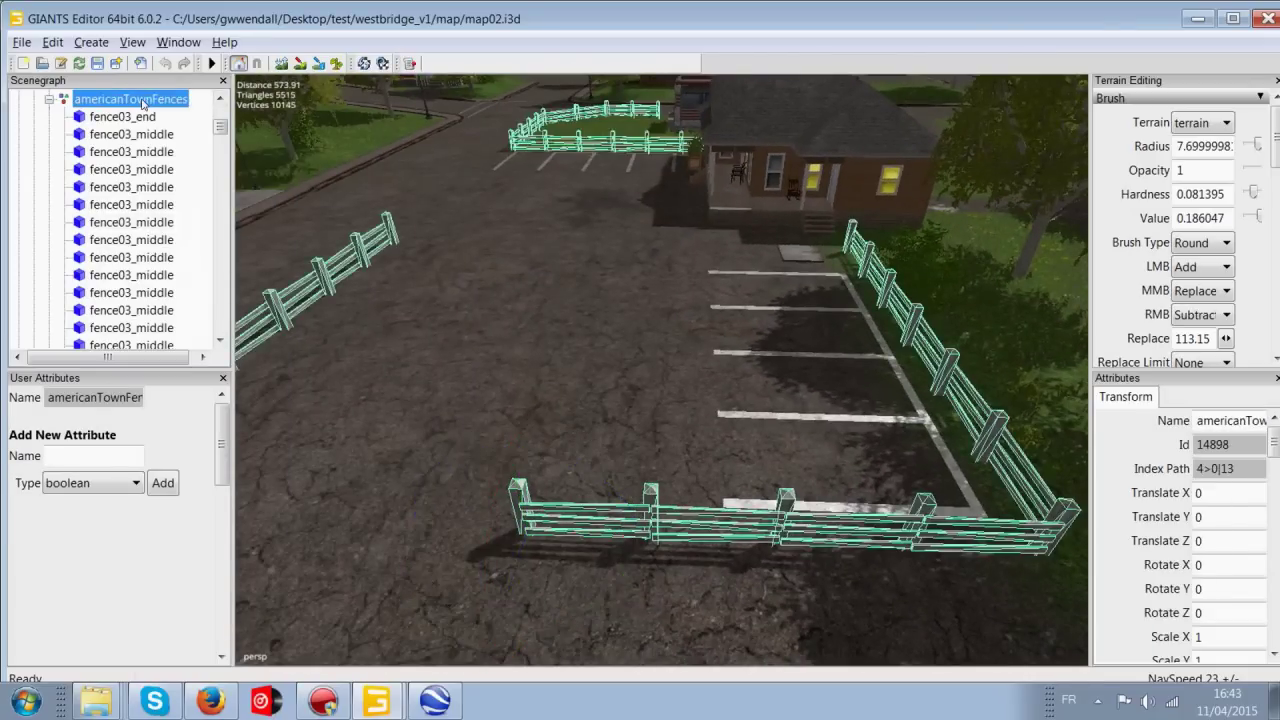
left_click(140, 117)
left_click(140, 134)
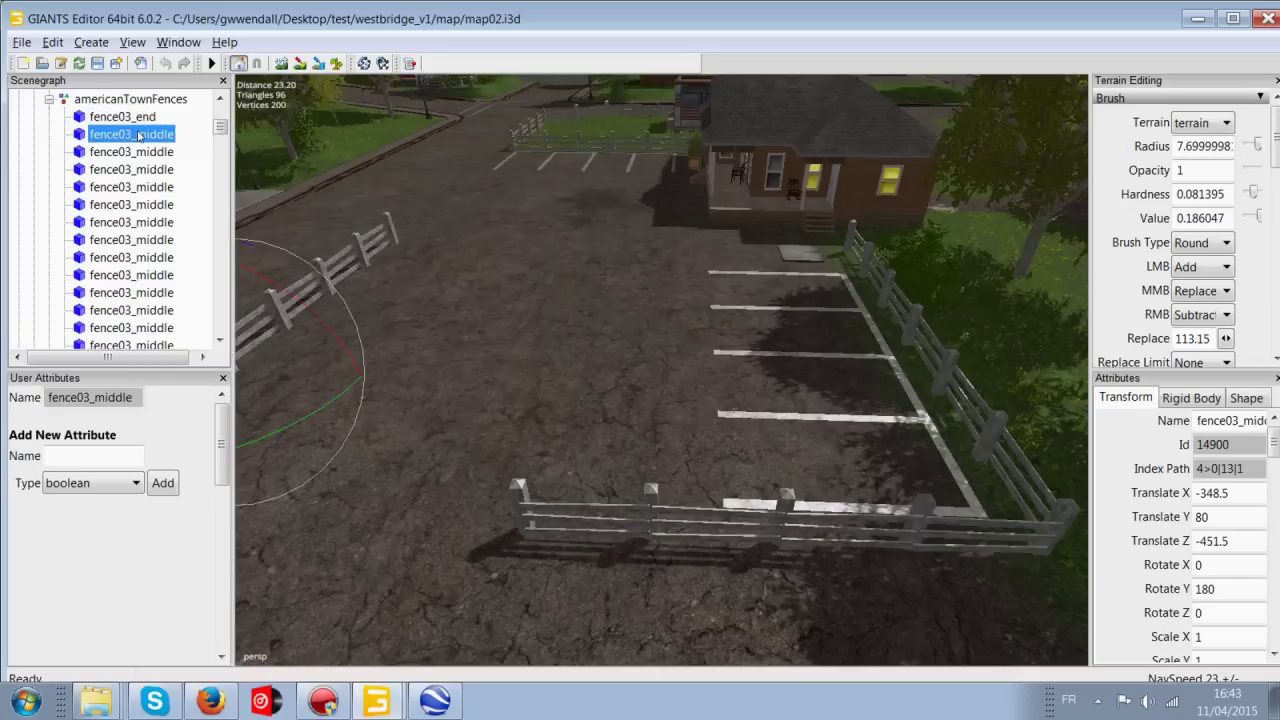
scroll(597, 220, "down", 3)
left_click_drag(597, 220, 1018, 312, "alt")
scroll(638, 290, "up", 3)
middle_click_drag(638, 290, 730, 319, "alt")
scroll(744, 304, "up", 5)
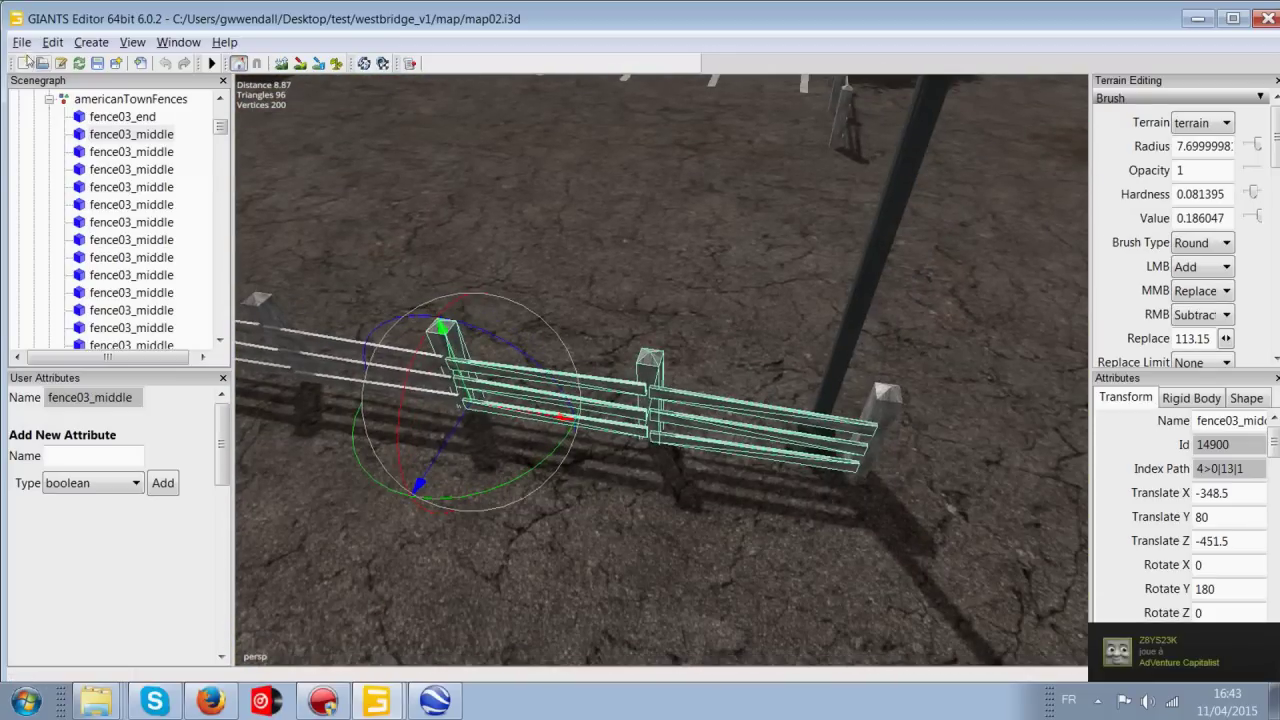
- Export the selected fence section as an i3D file named barameric
left_click(21, 42)
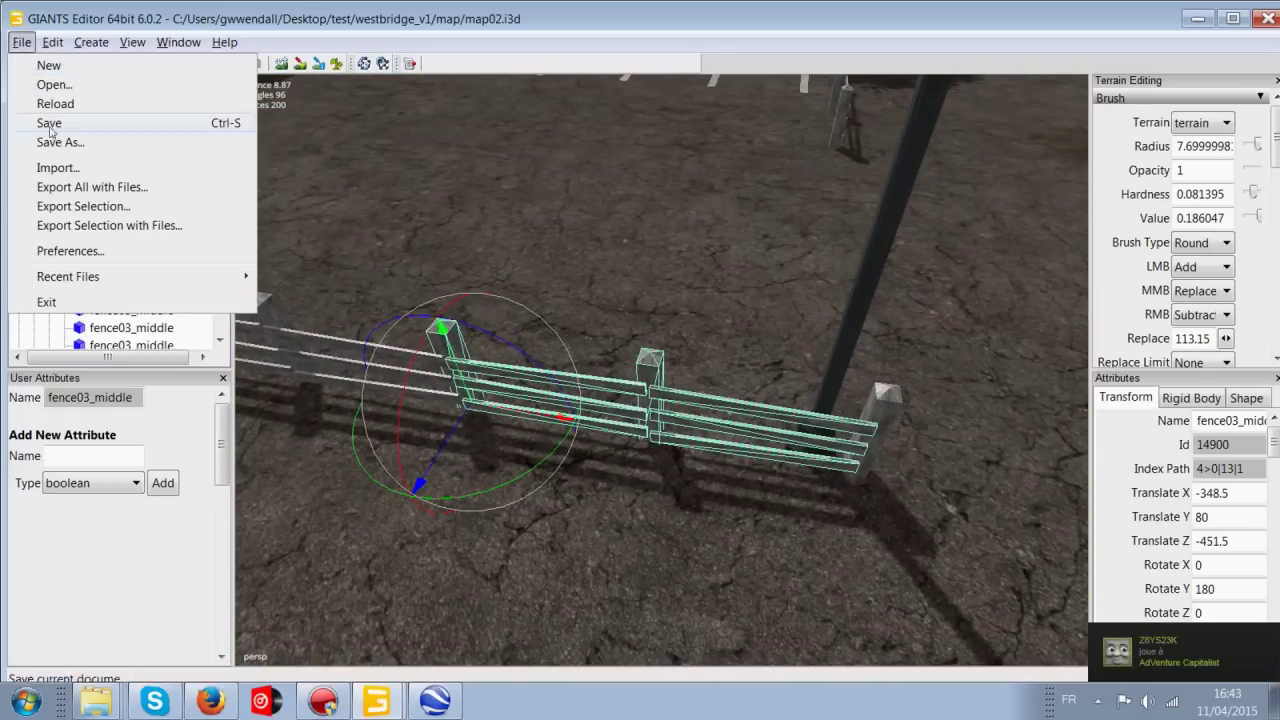
left_click(80, 206)
left_click(218, 424)
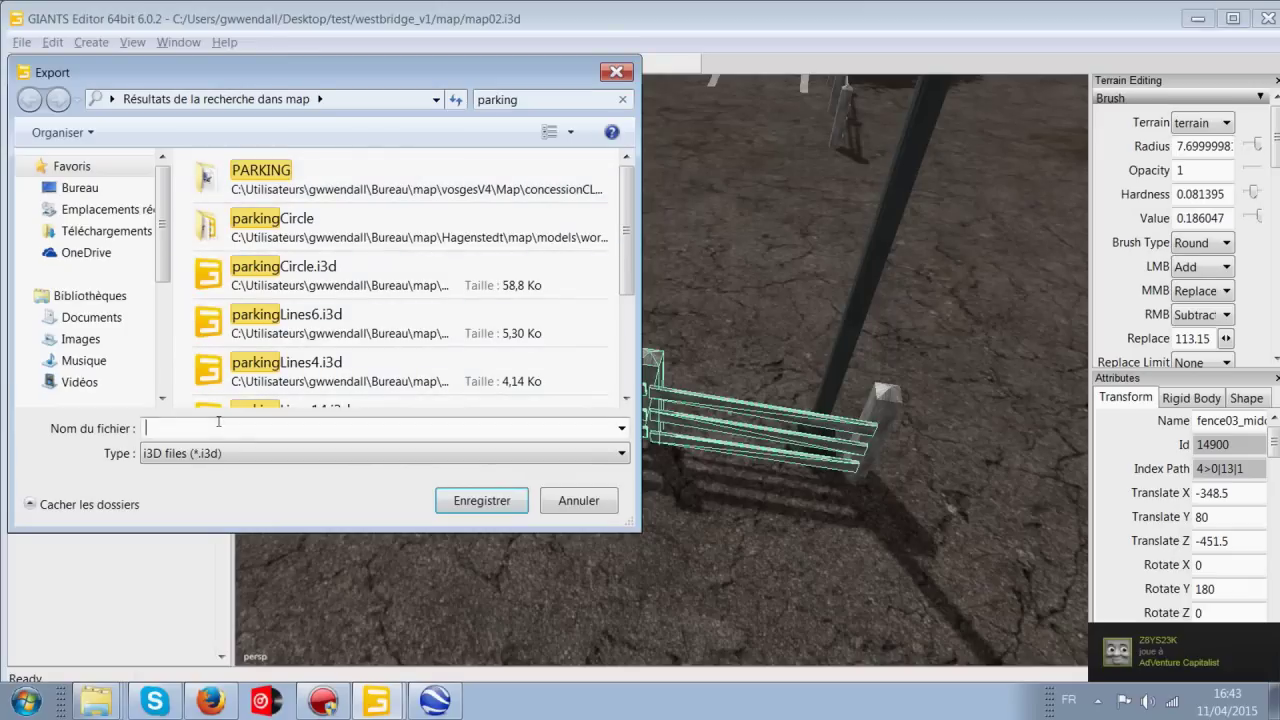
type("bar")
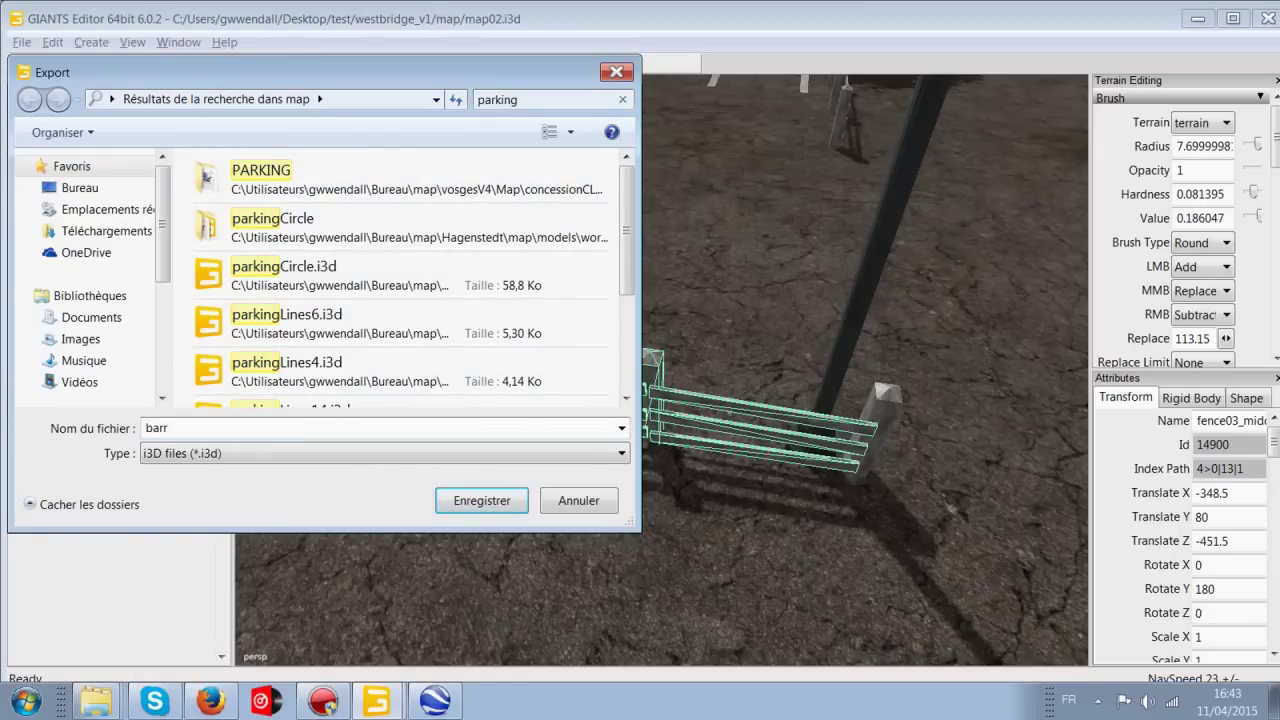
type("americ")
left_click(490, 507)
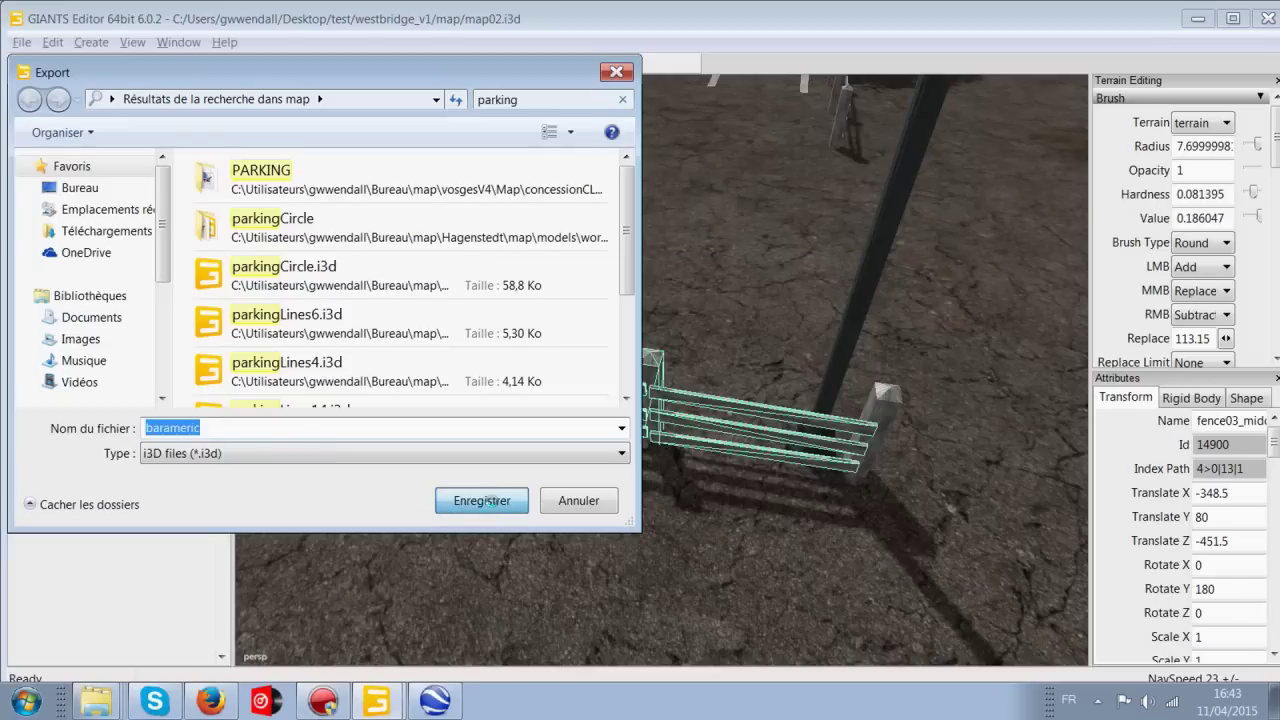